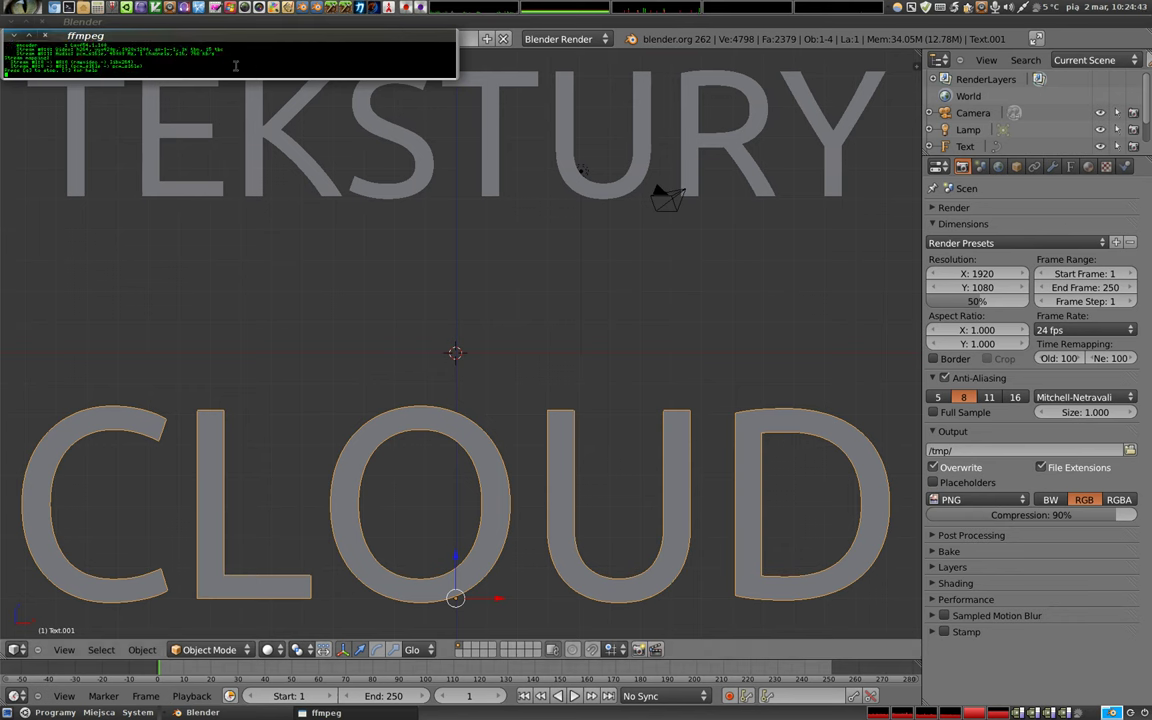
# Step: Delete the CLOUD and TEKSTURY text objects from the scene
pyautogui.click(15, 37)
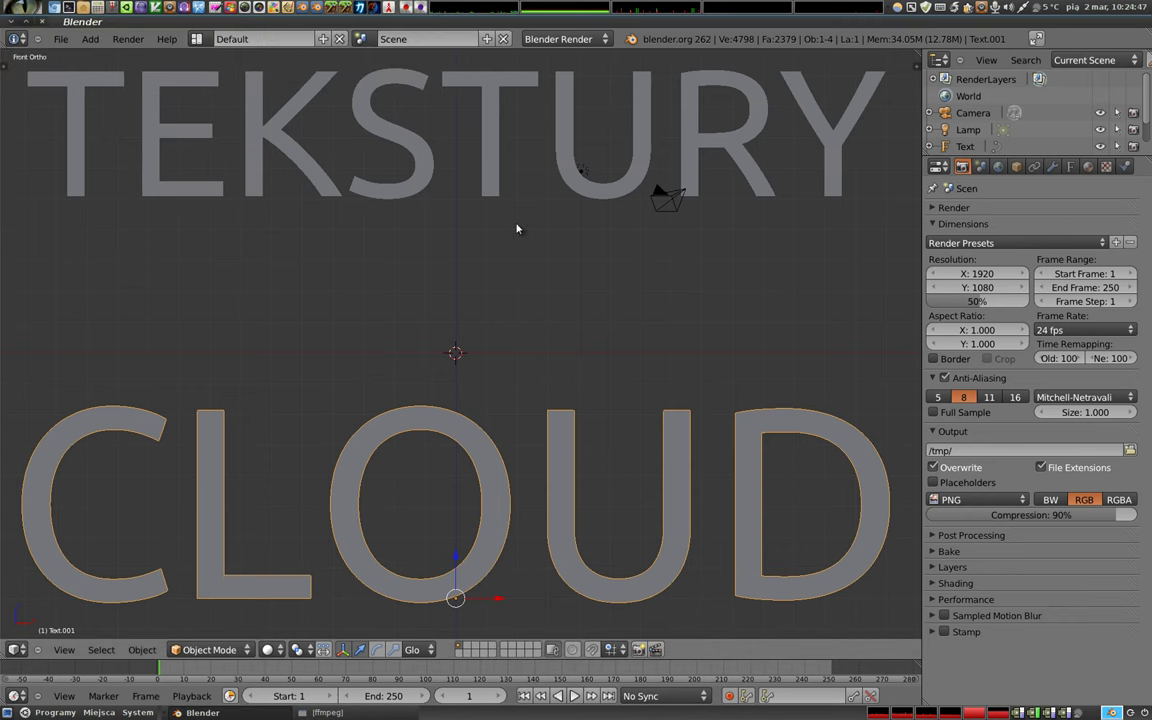
pyautogui.rightClick(455, 450)
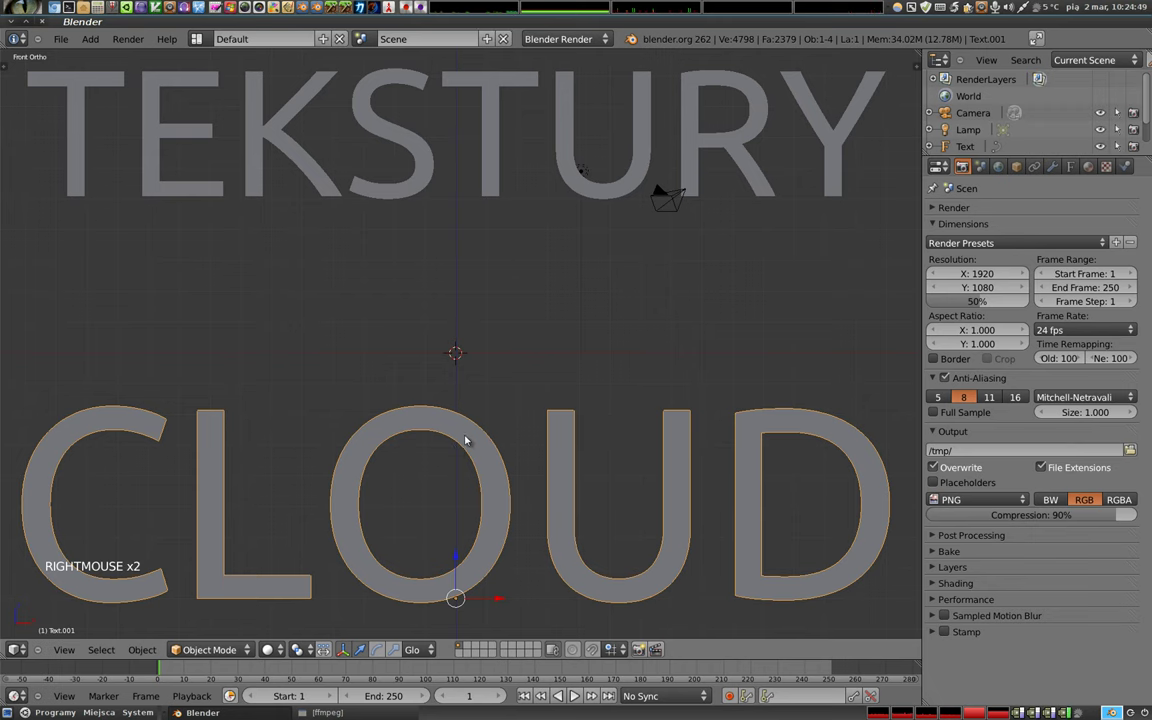
pyautogui.press('x')
pyautogui.click(465, 440)
pyautogui.rightClick(495, 152)
pyautogui.press('x')
pyautogui.click(495, 152)
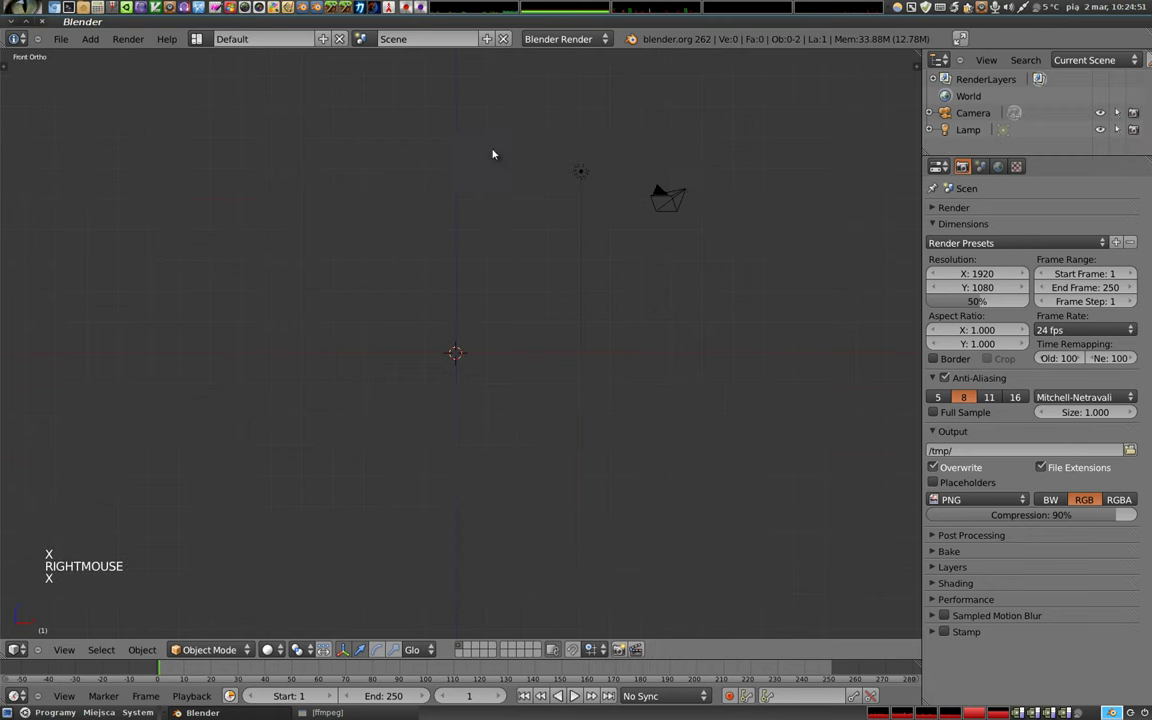
# Step: Add a mesh plane and scale it up
pyautogui.hotkey('shift', 'a')
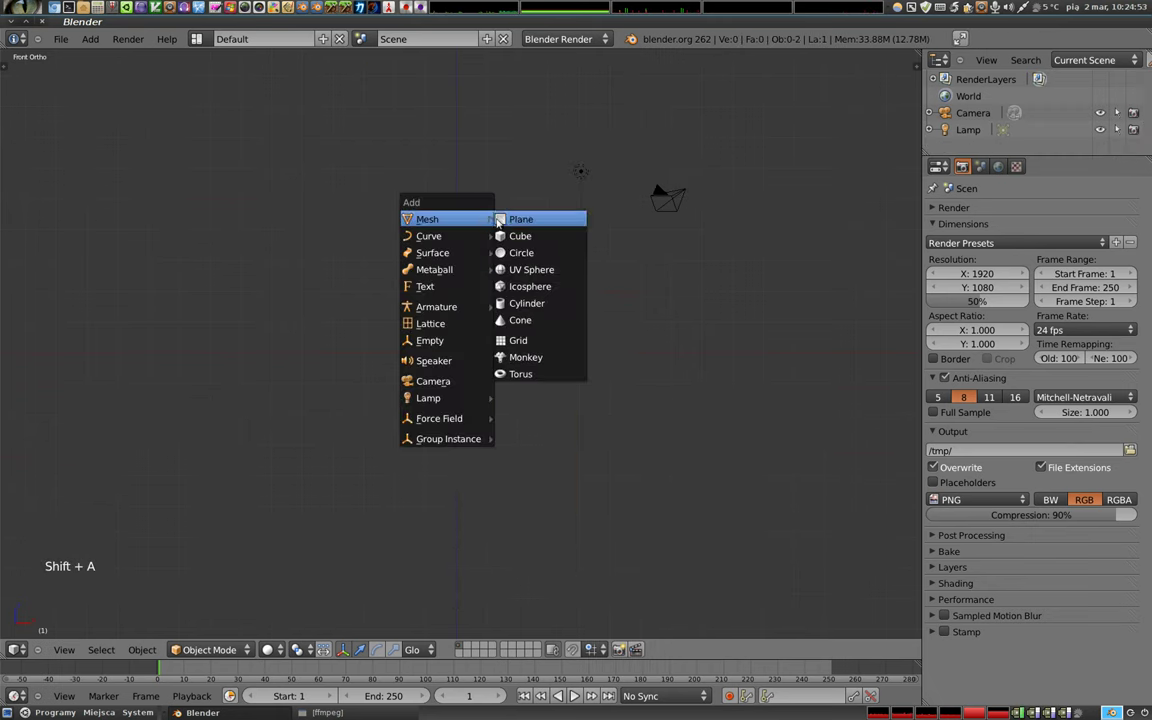
pyautogui.click(505, 219)
pyautogui.press('s')
pyautogui.click(510, 400)
# Step: Look through the camera, reposition the camera to frame the plane, and render
pyautogui.press('KP_0')
pyautogui.rightClick(538, 214)
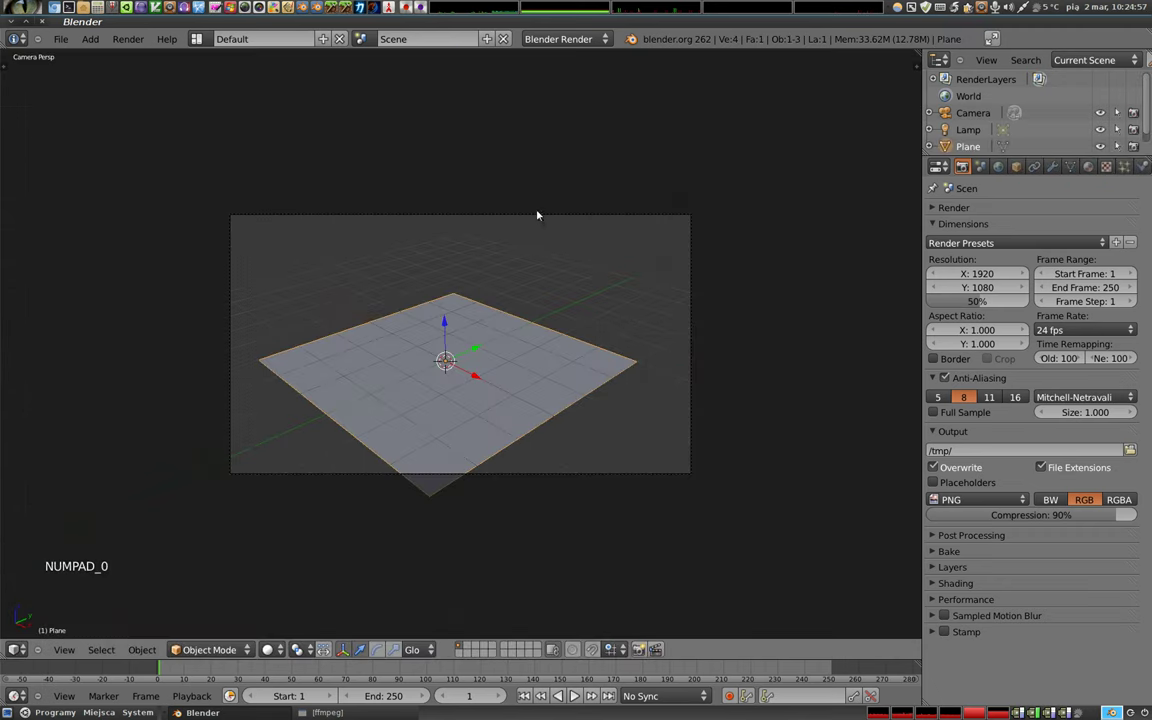
pyautogui.press('g')
pyautogui.press('g')
pyautogui.click(490, 308)
pyautogui.press('F12')
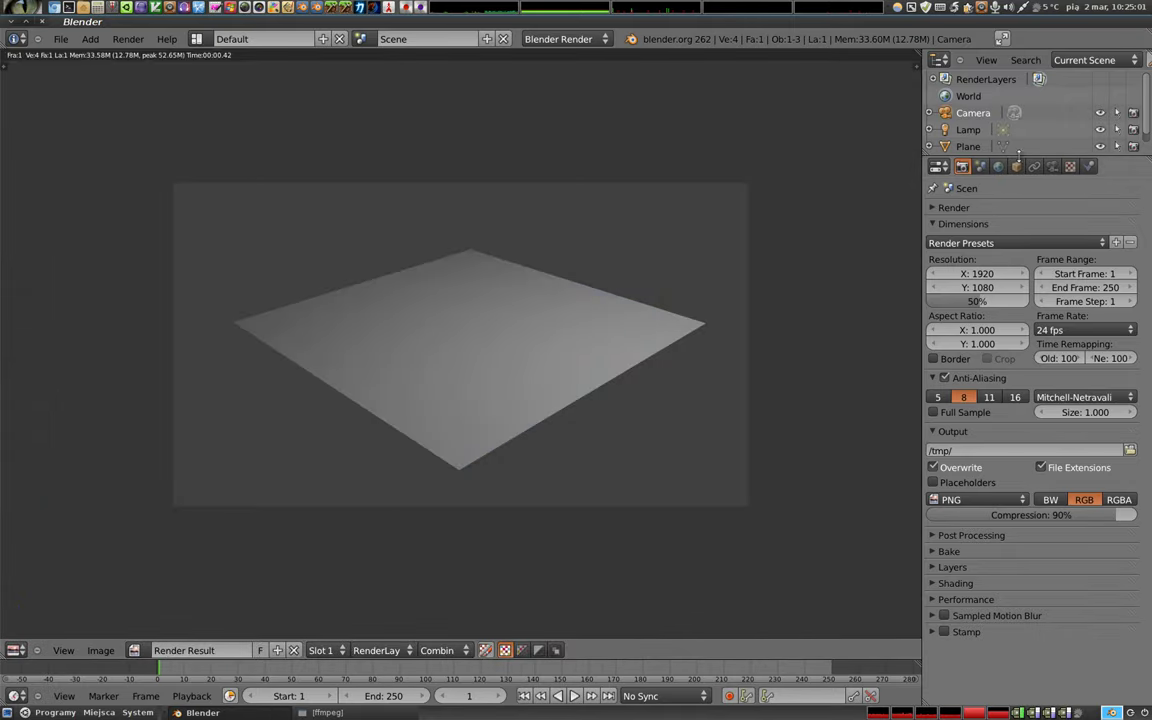
# Step: Give the plane a new material, Material.002, with a Clouds texture, Texture.002, and render it
pyautogui.click(968, 146)
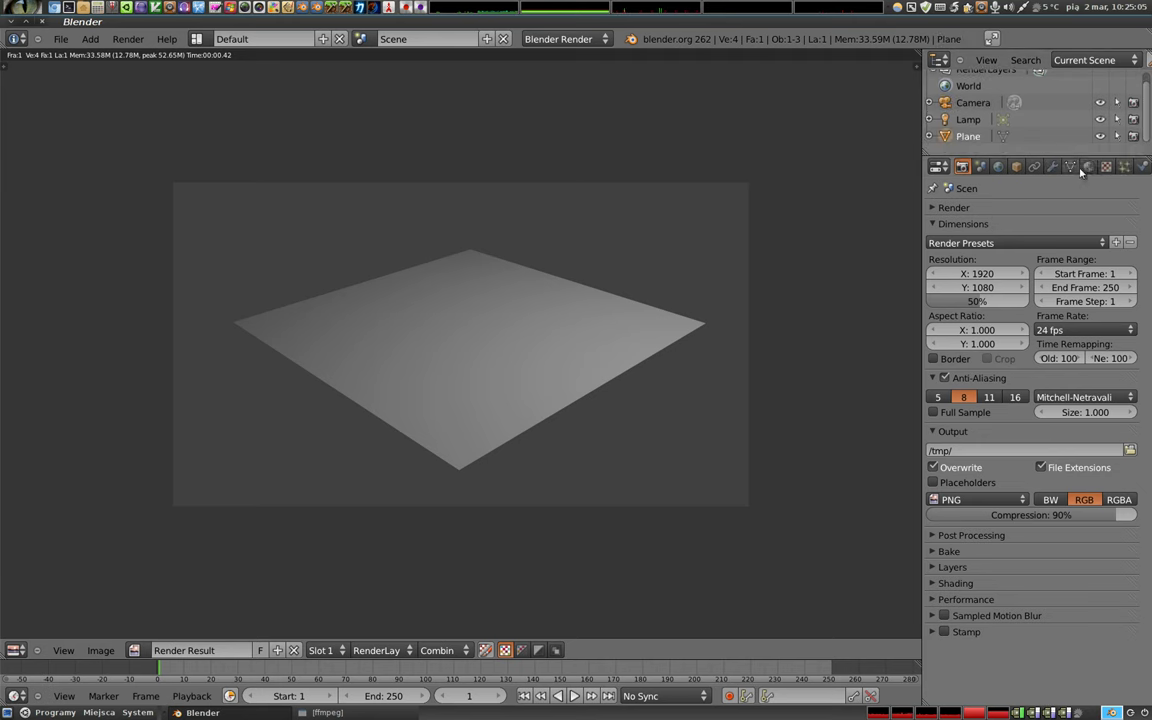
pyautogui.click(1088, 166)
pyautogui.click(1010, 256)
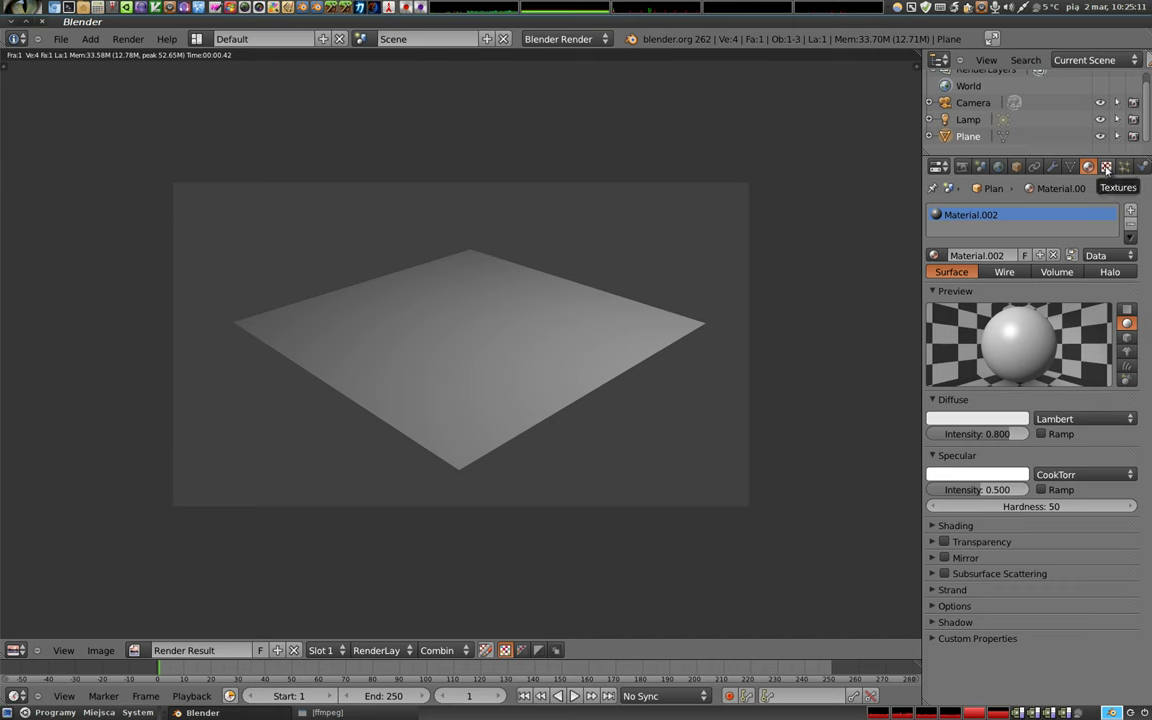
pyautogui.click(1106, 168)
pyautogui.click(980, 304)
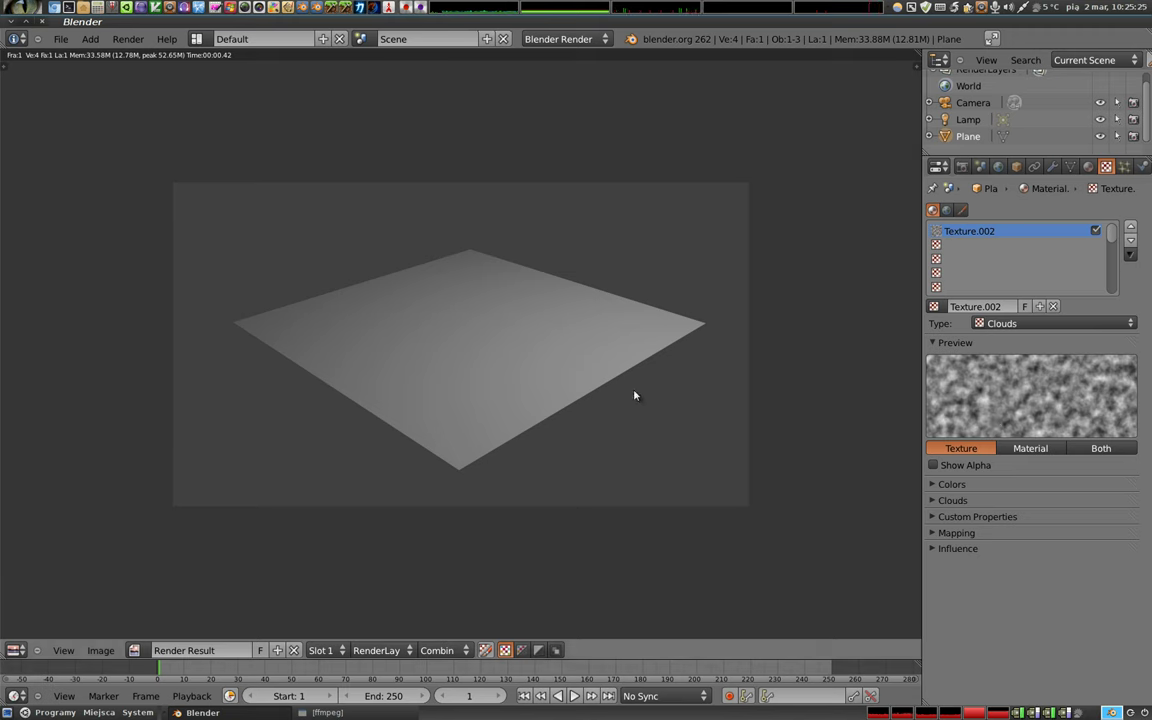
pyautogui.press('F12')
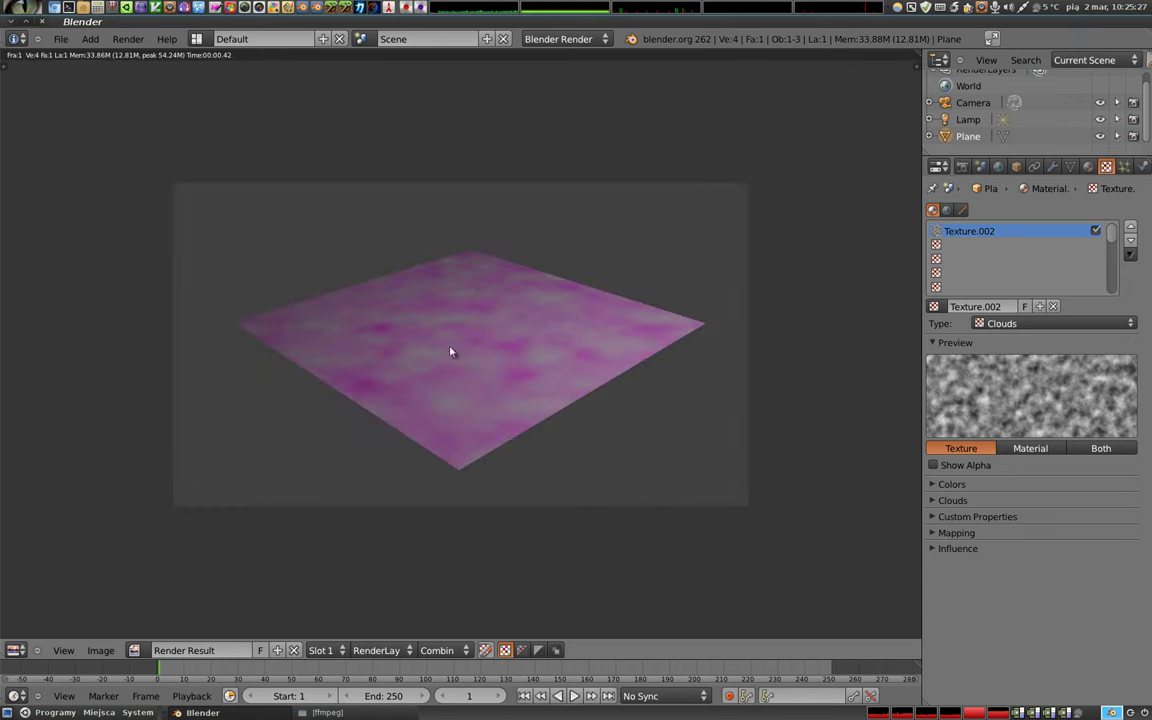
# Step: Scroll the Texture properties and expand the Clouds texture settings panel
pyautogui.scroll(2, 473, 350)
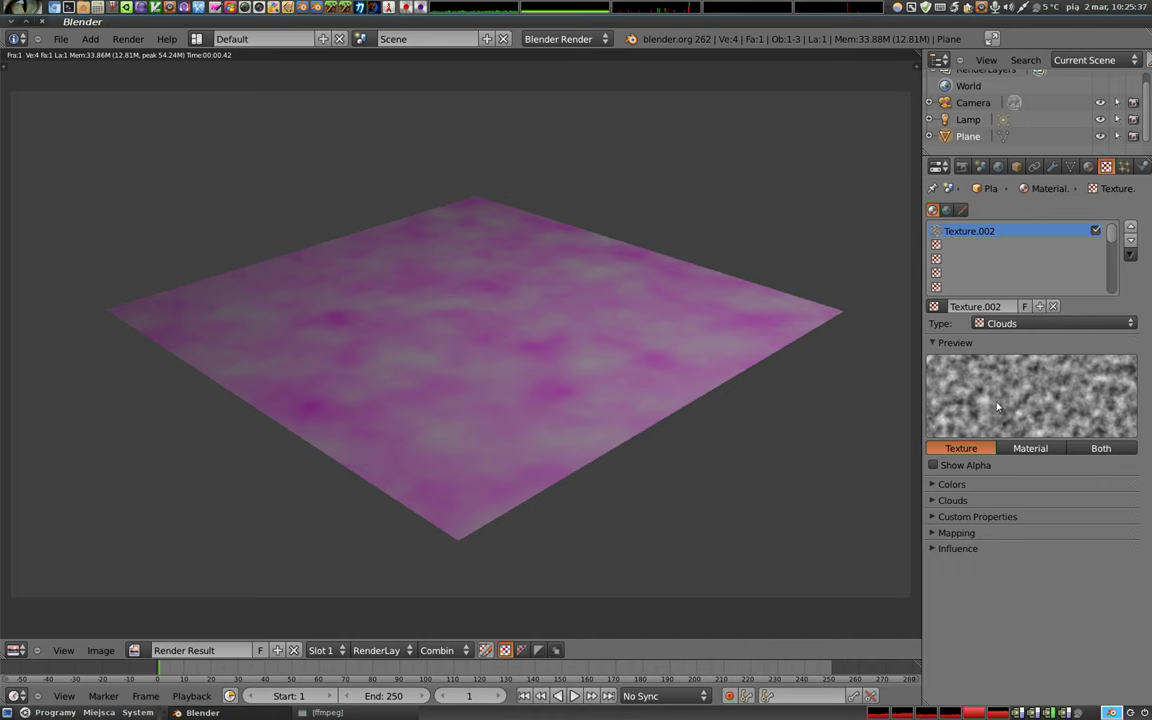
pyautogui.click(952, 500)
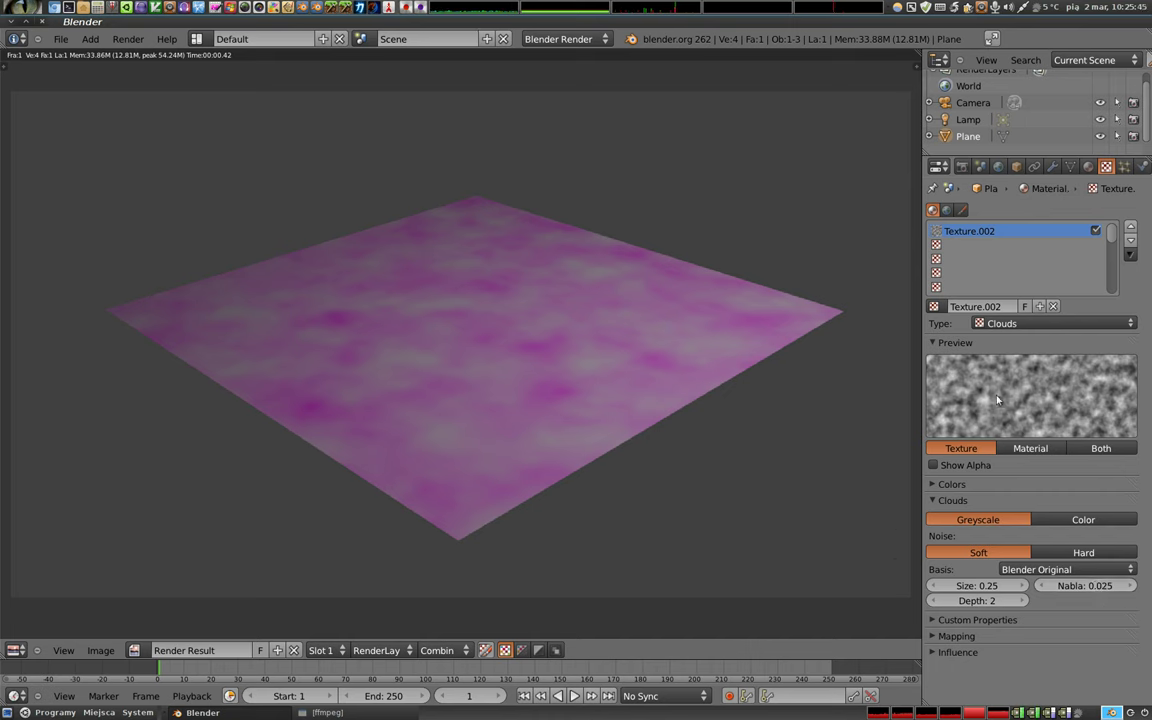
# Step: Make the clouds coloured, render, and expand the Influence settings
pyautogui.click(1041, 520)
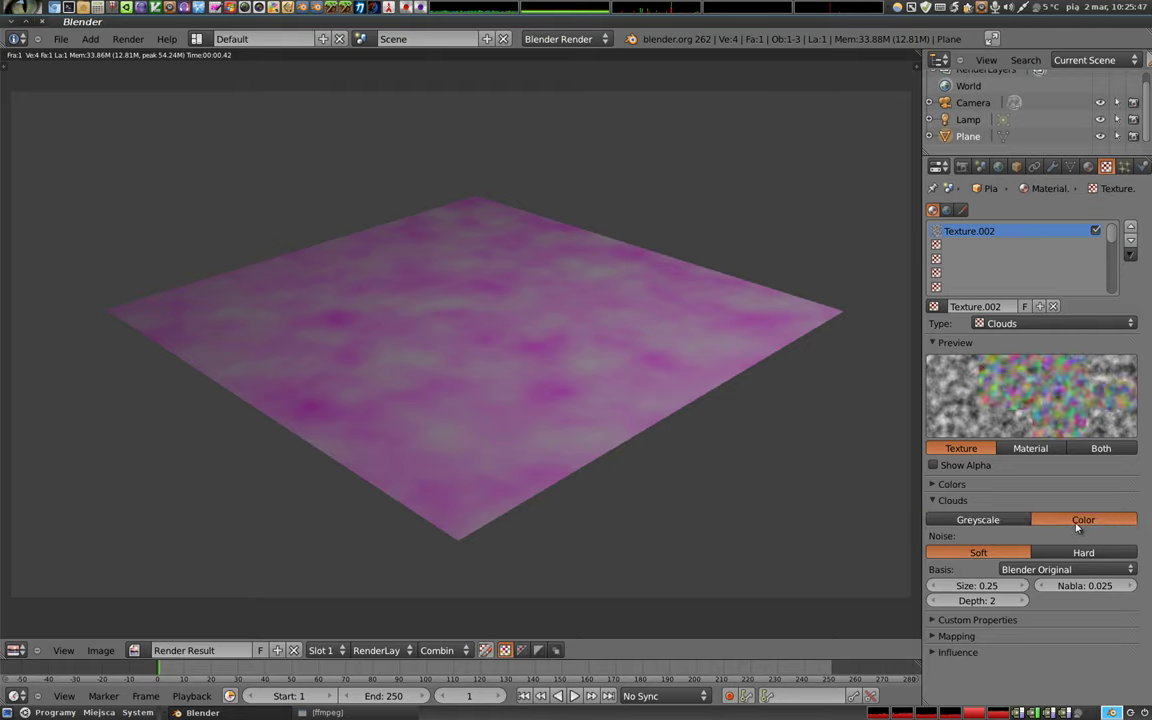
pyautogui.press('F12')
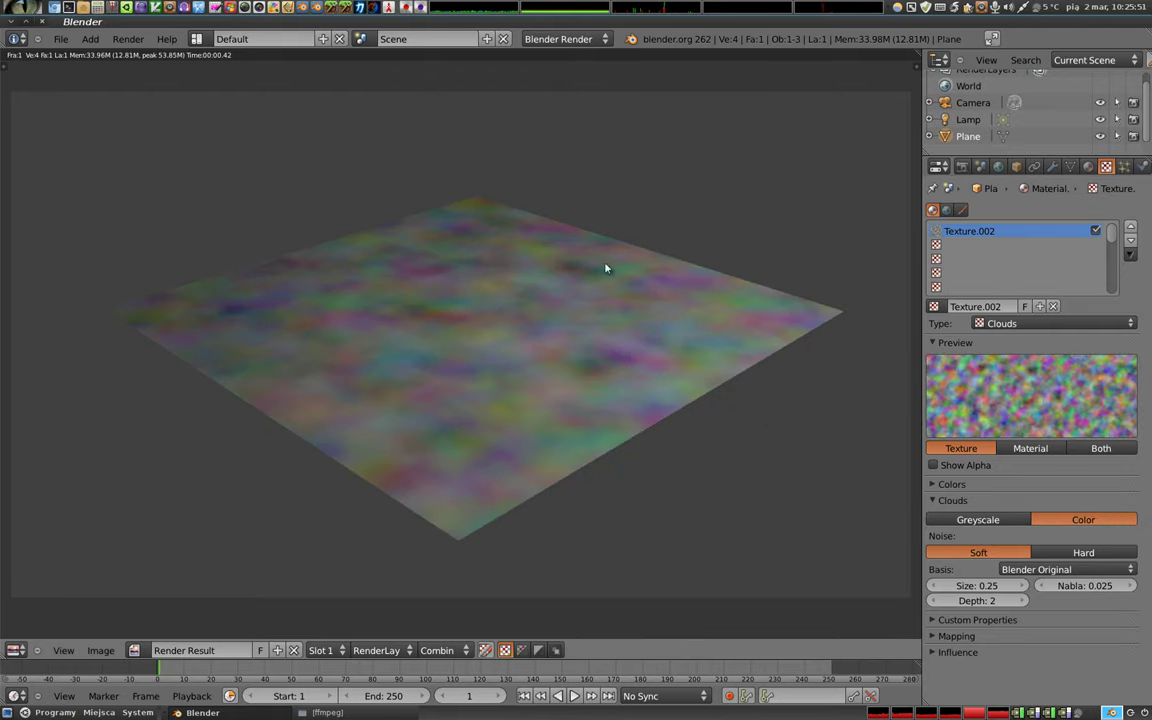
pyautogui.click(935, 653)
pyautogui.scroll(-4, 950, 645)
pyautogui.scroll(-1, 965, 638)
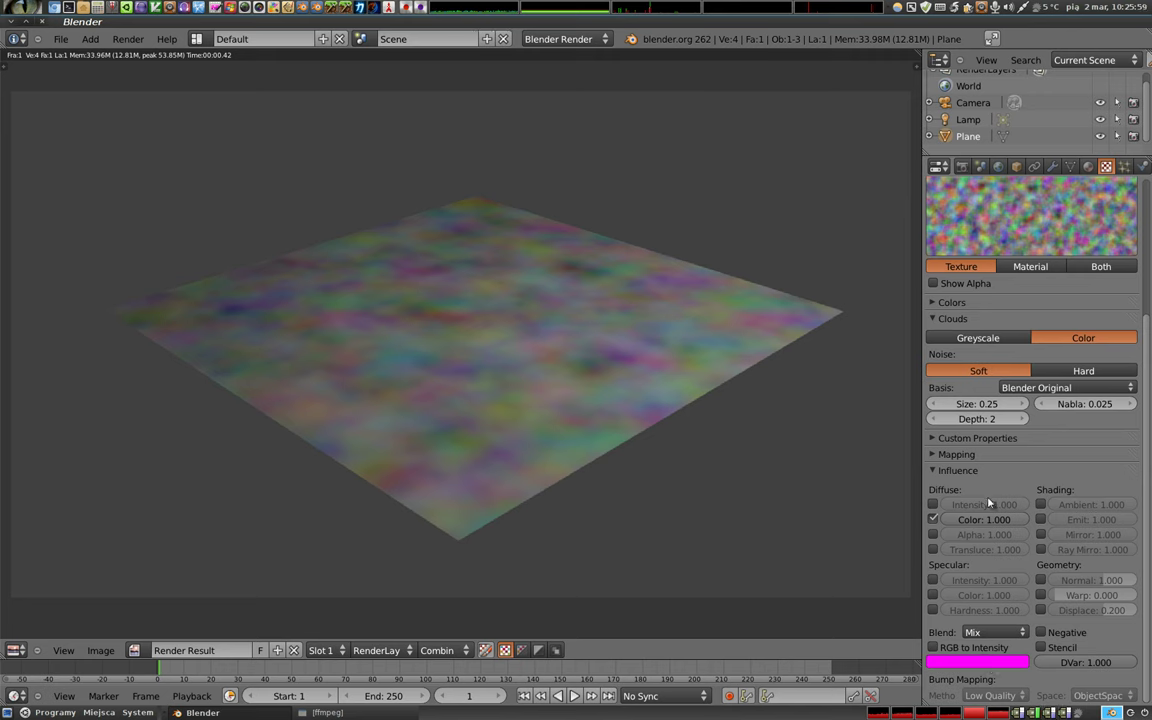
# Step: Switch the clouds back to Greyscale and set the noise to Hard
pyautogui.scroll(1, 988, 503)
pyautogui.scroll(1, 988, 503)
pyautogui.scroll(1, 988, 503)
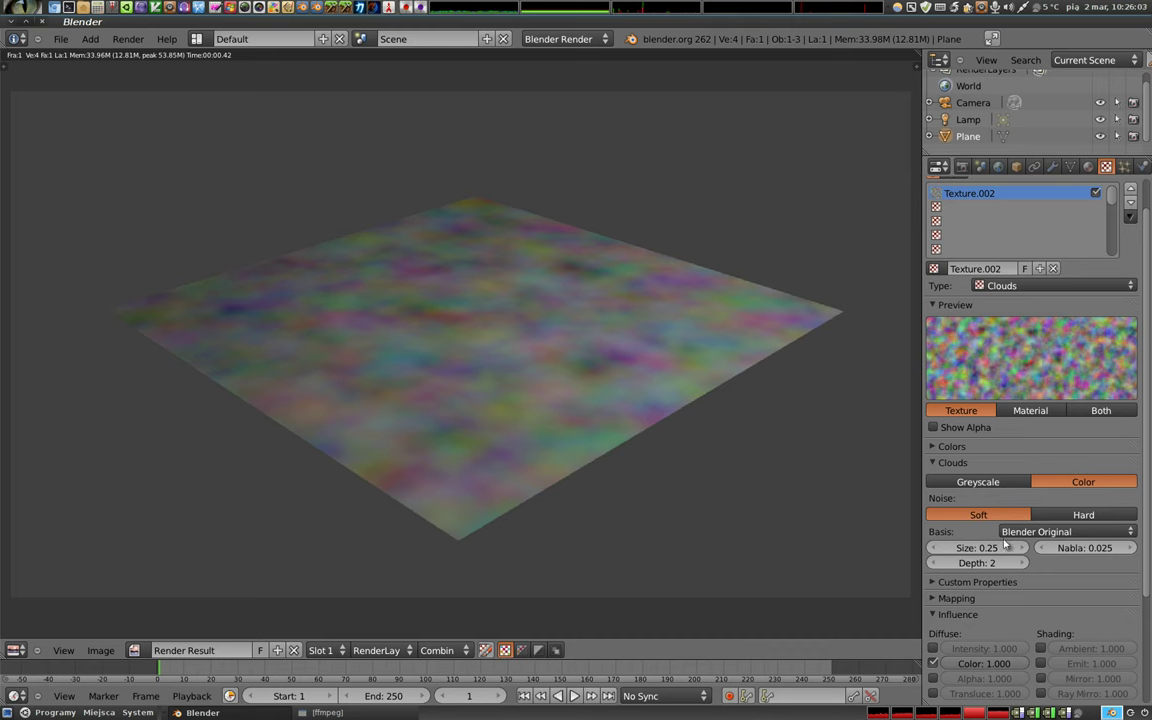
pyautogui.click(985, 481)
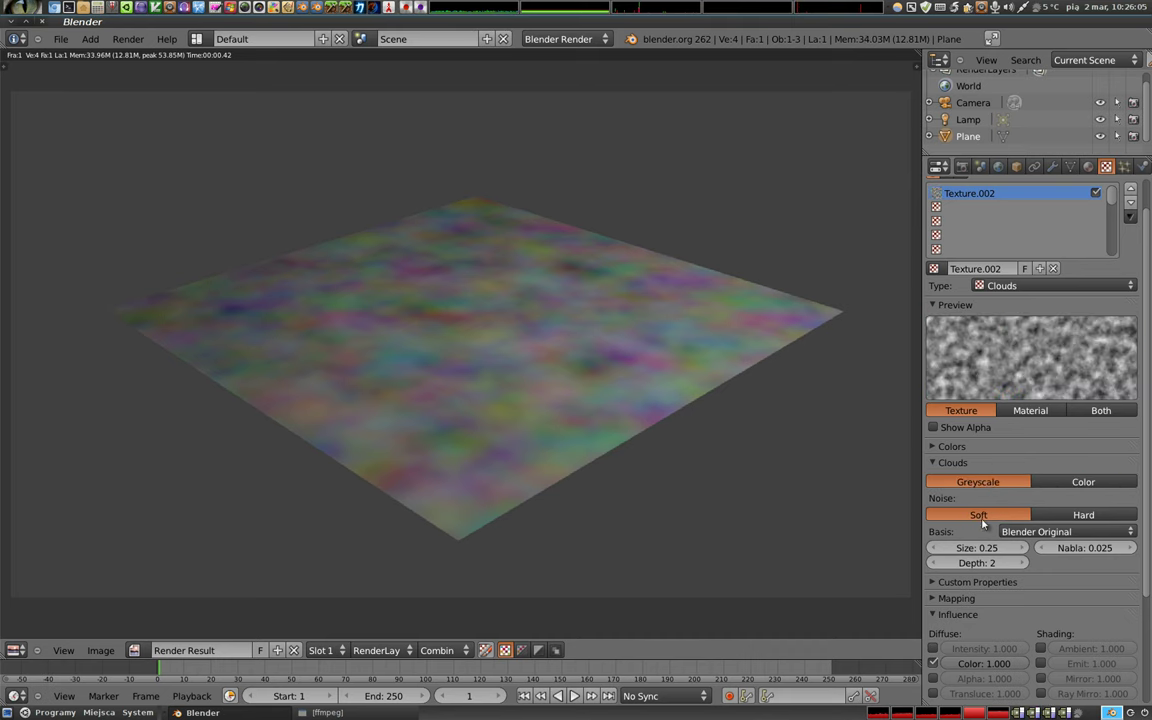
pyautogui.click(1040, 515)
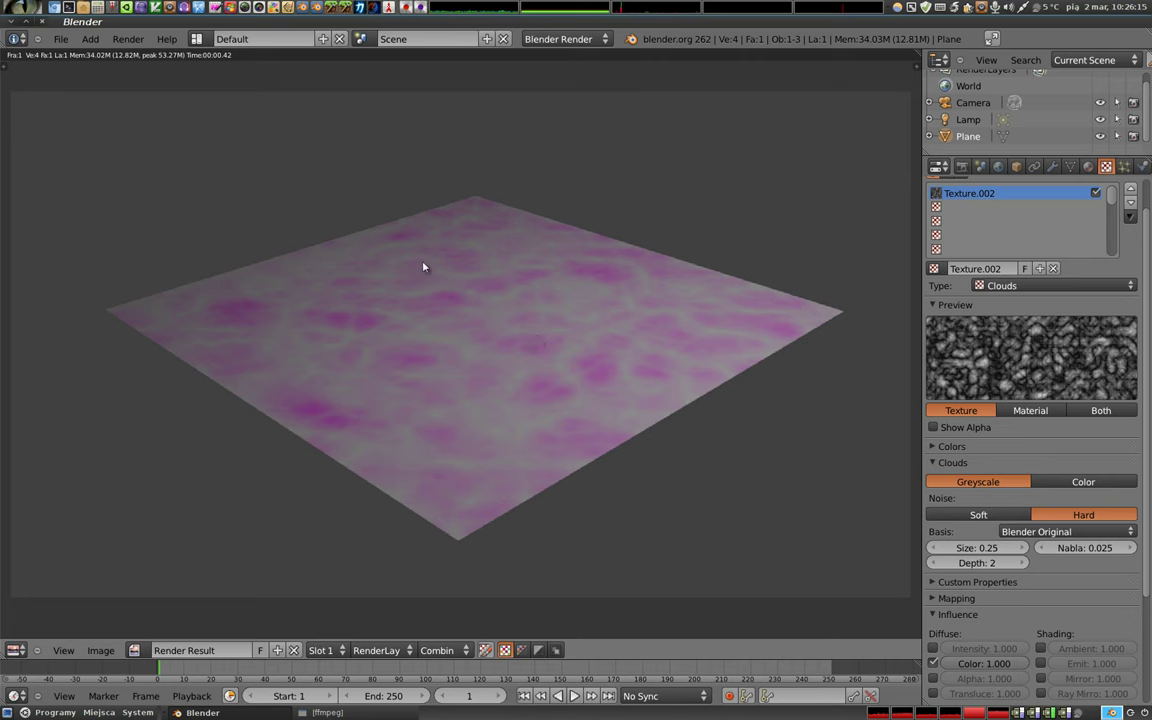
# Step: Try coloured clouds with Hard noise, then revert the texture to Soft noise and Greyscale
pyautogui.click(969, 515)
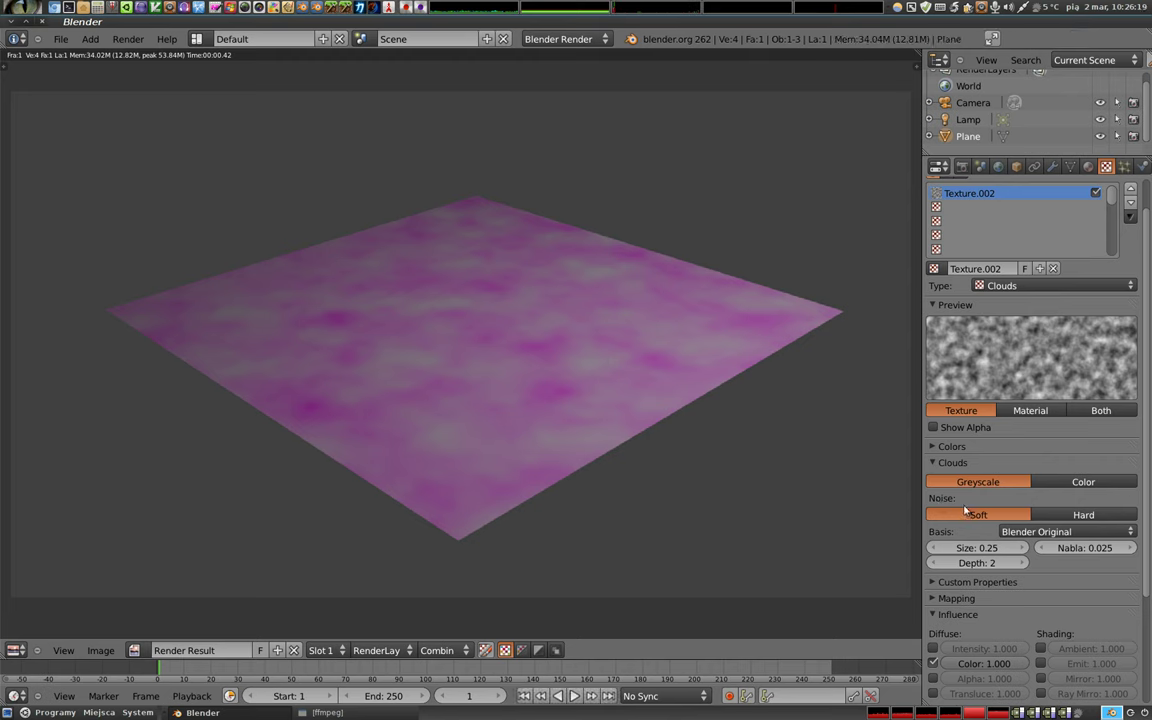
pyautogui.click(1080, 515)
pyautogui.click(1082, 482)
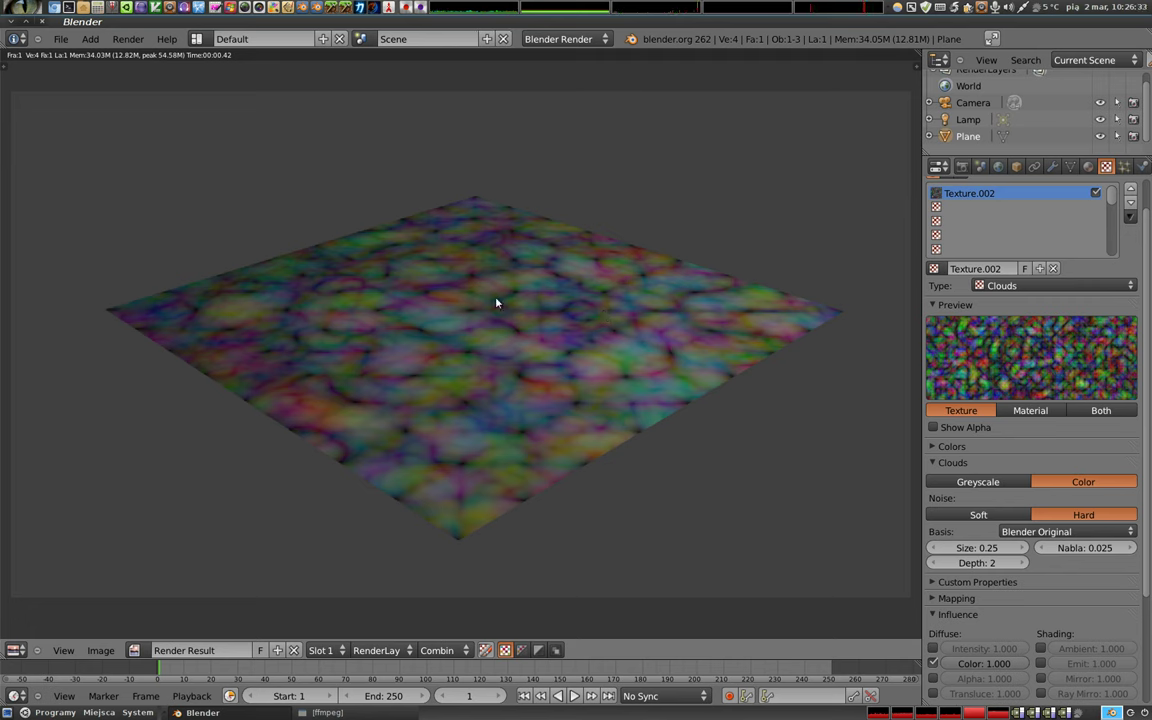
pyautogui.click(988, 517)
pyautogui.click(976, 482)
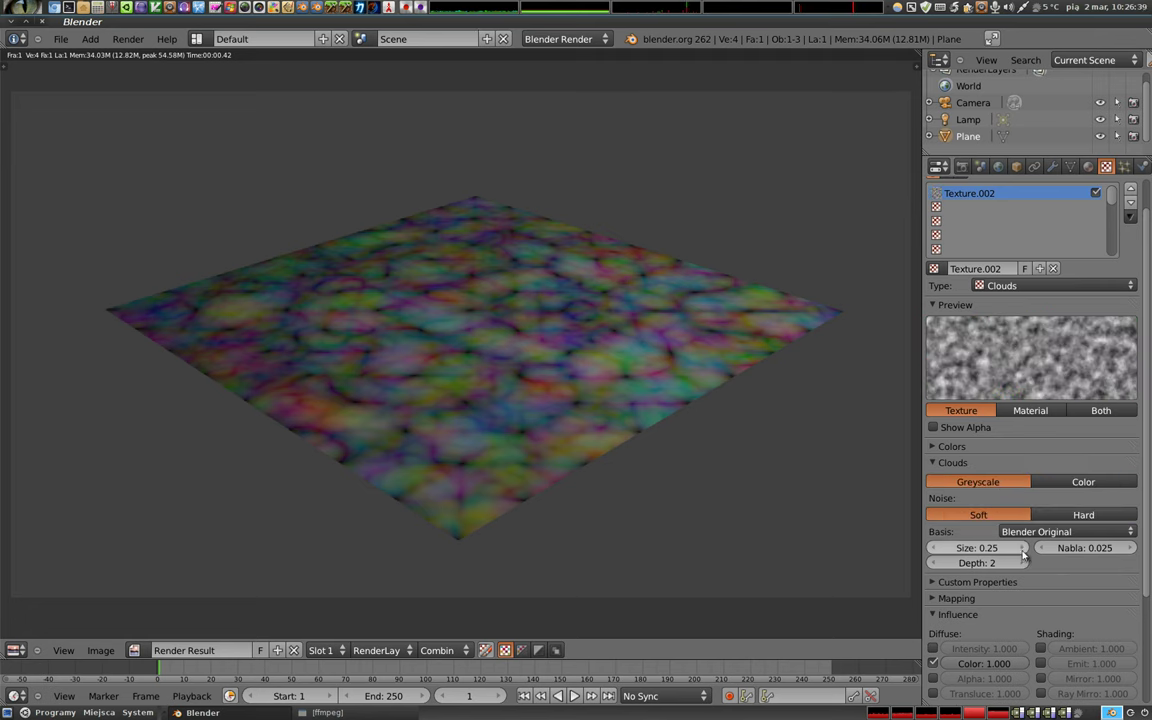
# Step: Try cloud sizes 2.00 and 1.00, then render with the Clouds size at 0.10
pyautogui.moveTo(1024, 552); pyautogui.dragTo(1110, 552)
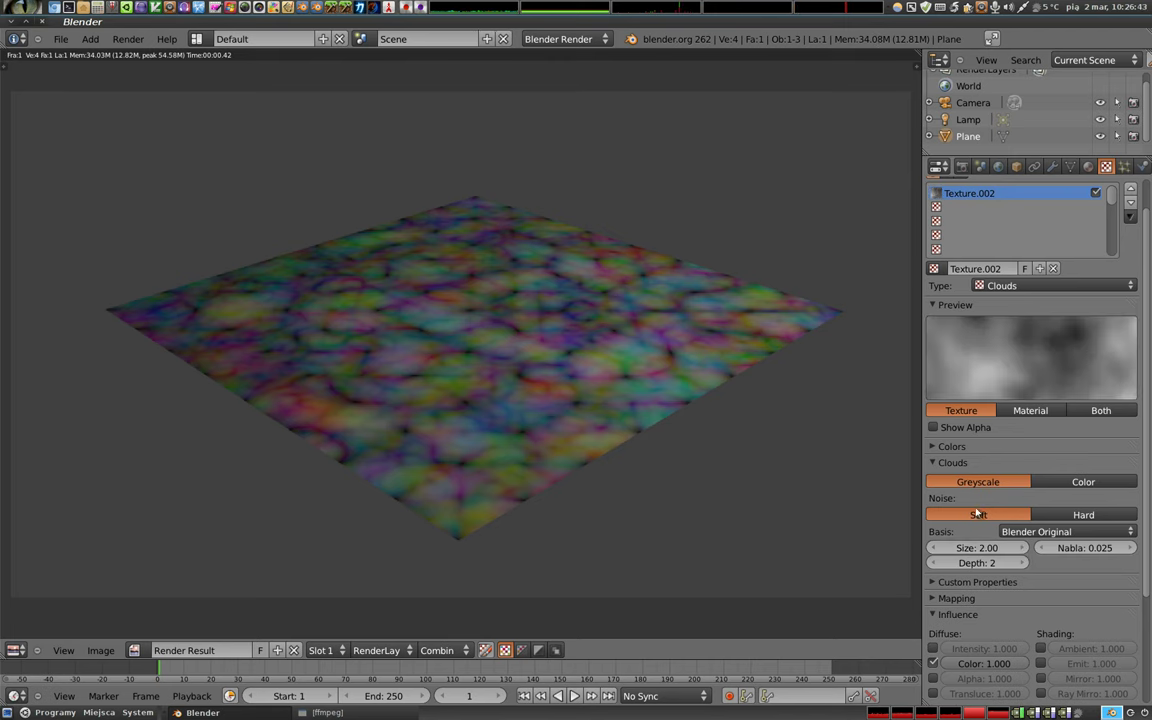
pyautogui.press('F12')
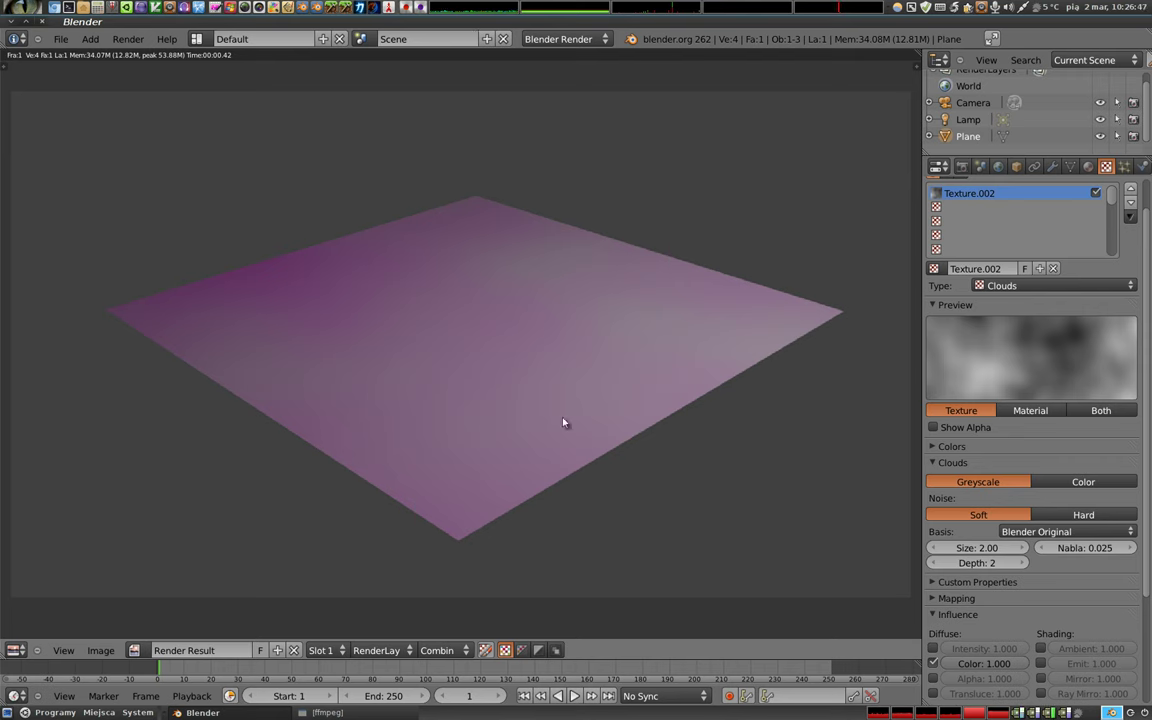
pyautogui.moveTo(977, 548)
pyautogui.mouseDown()
pyautogui.moveTo(950, 548)
pyautogui.moveTo(604, 343)
pyautogui.mouseUp()
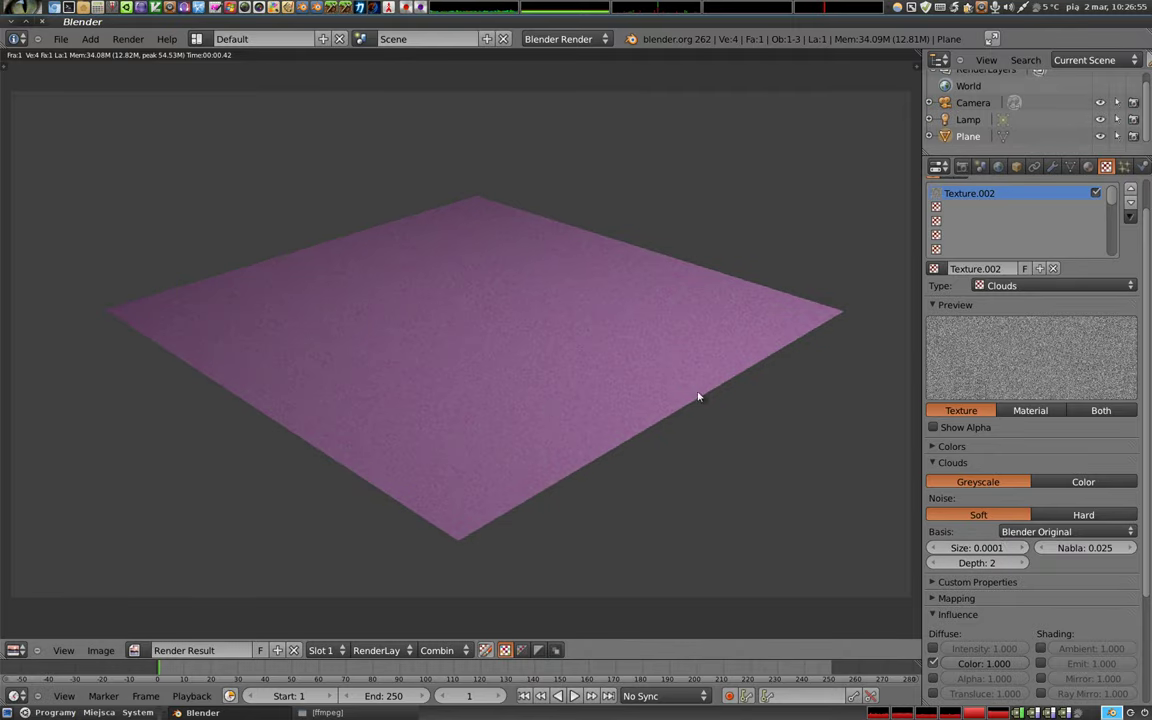
pyautogui.click(1044, 286)
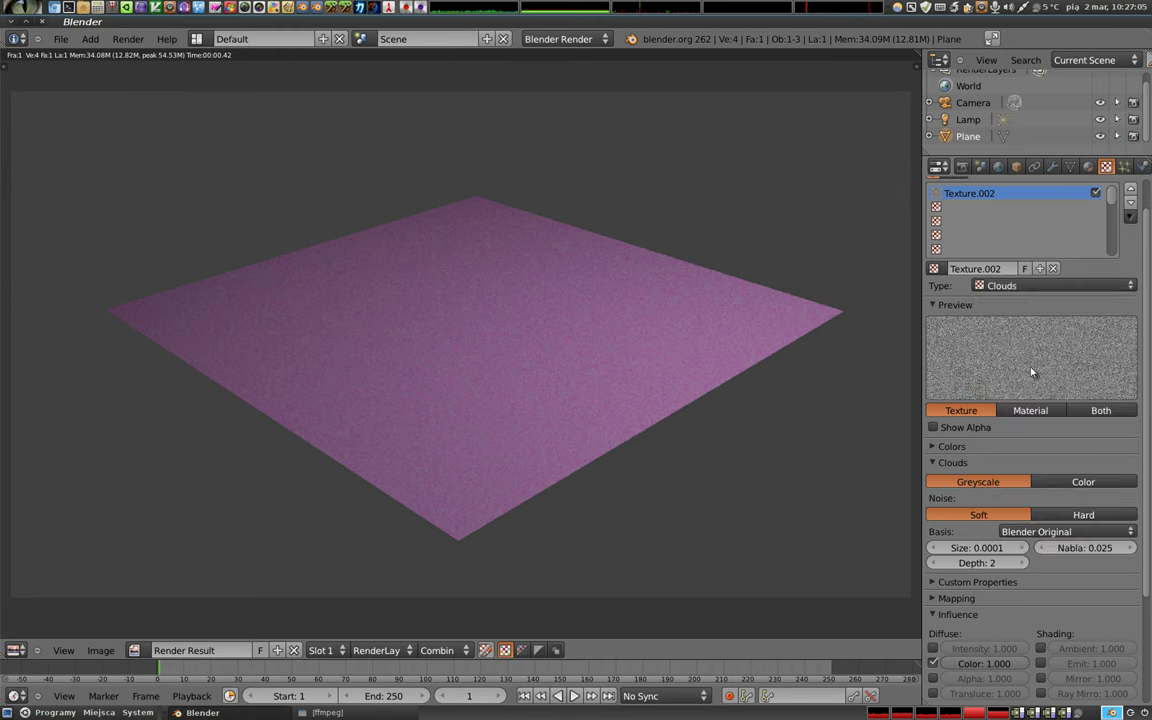
pyautogui.moveTo(985, 548)
pyautogui.mouseDown()
pyautogui.moveTo(1021, 548)
pyautogui.moveTo(852, 497)
pyautogui.mouseUp()
pyautogui.press('F12')
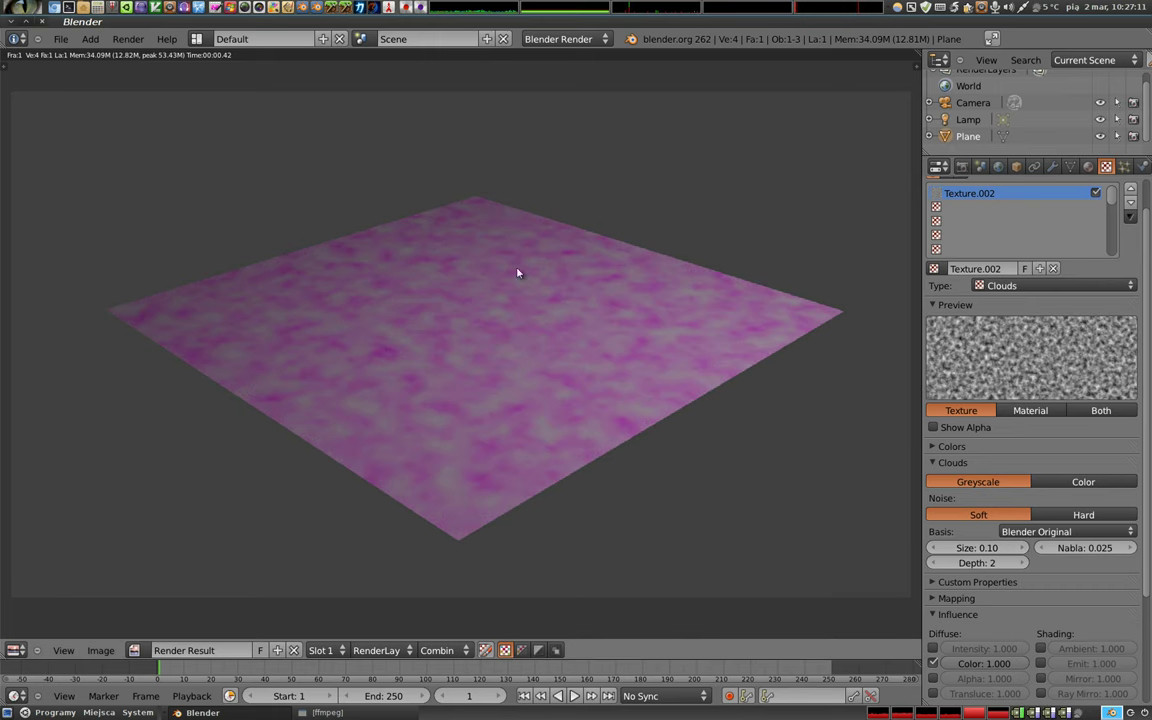
# Step: Set the cloud size to 2.00, render, and make the clouds multicoloured
pyautogui.moveTo(977, 548); pyautogui.dragTo(933, 563)
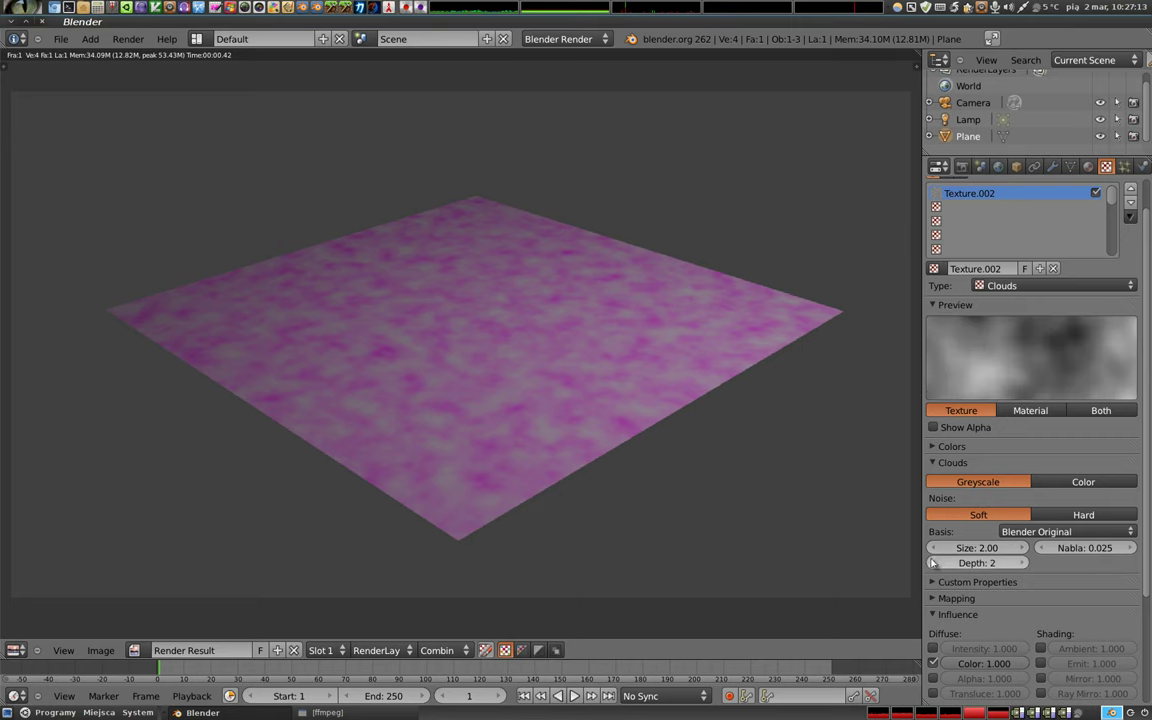
pyautogui.press('F12')
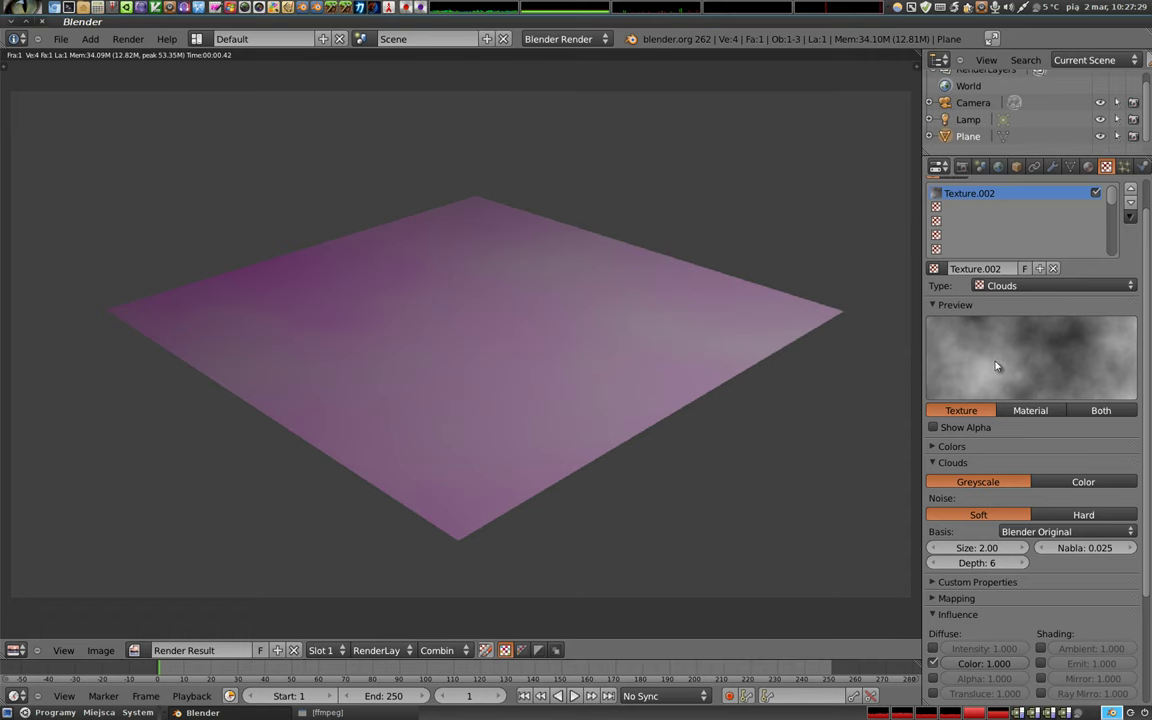
pyautogui.click(1068, 483)
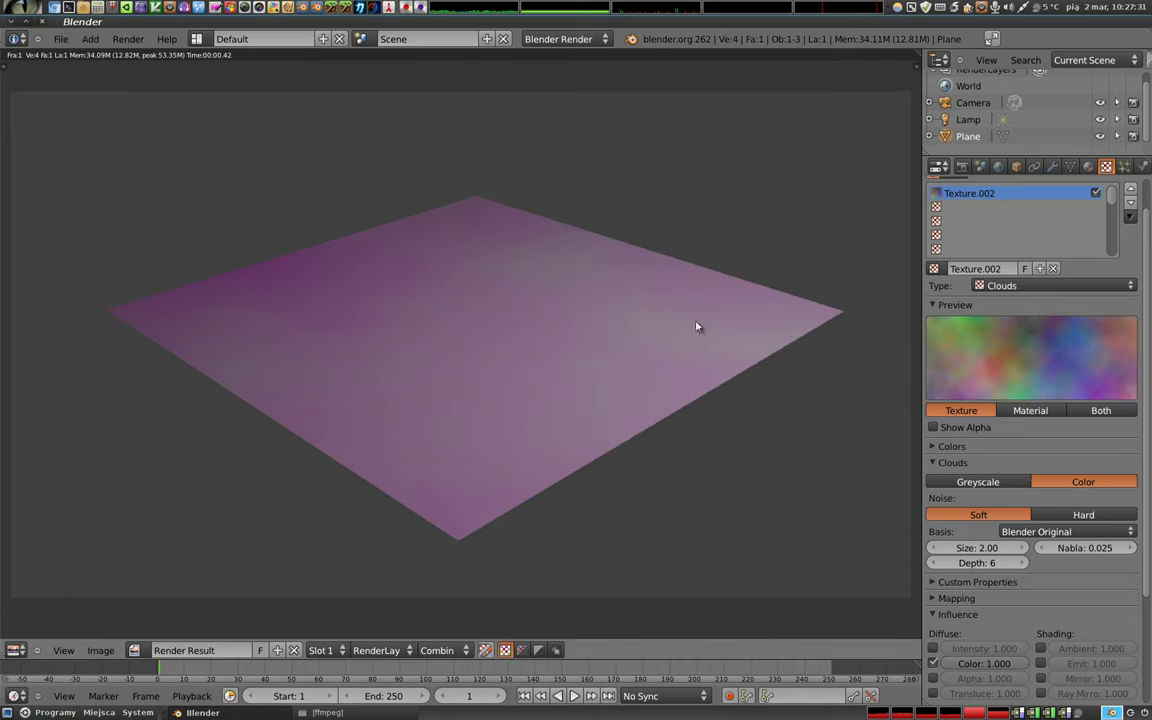
# Step: Lower the noise depth to 0, then step it back up to 3
pyautogui.click(933, 565)
pyautogui.click(933, 565)
pyautogui.click(933, 565)
pyautogui.click(933, 565)
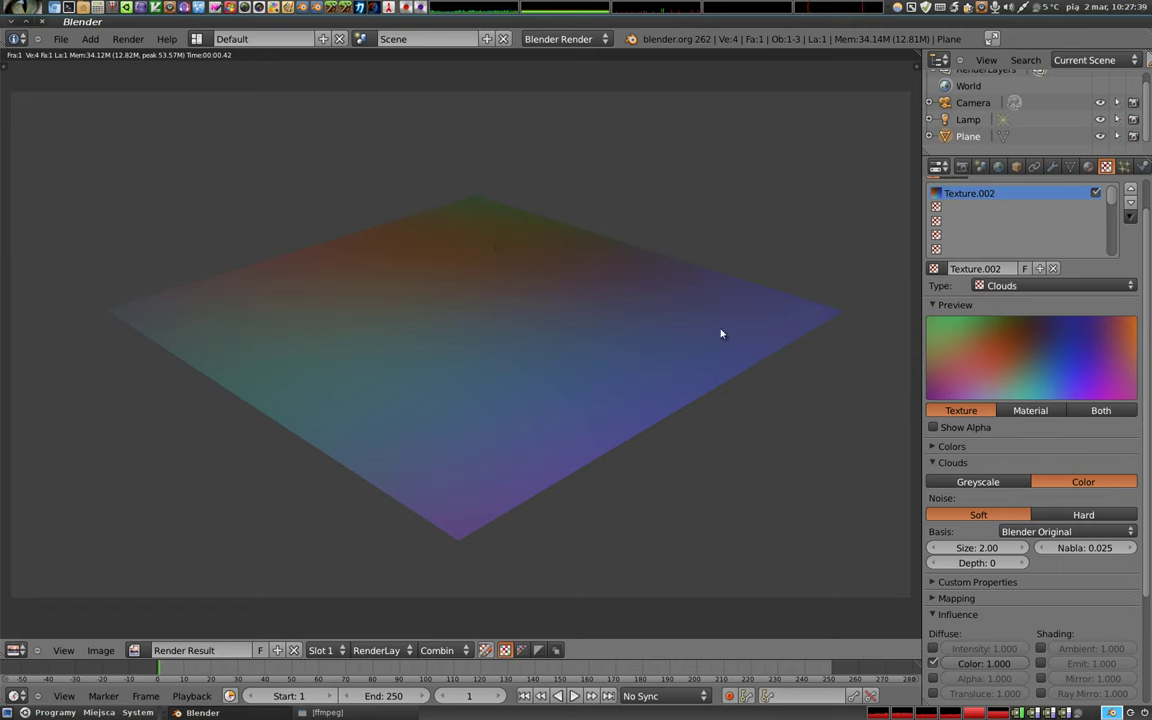
pyautogui.click(1022, 563)
pyautogui.click(1022, 563)
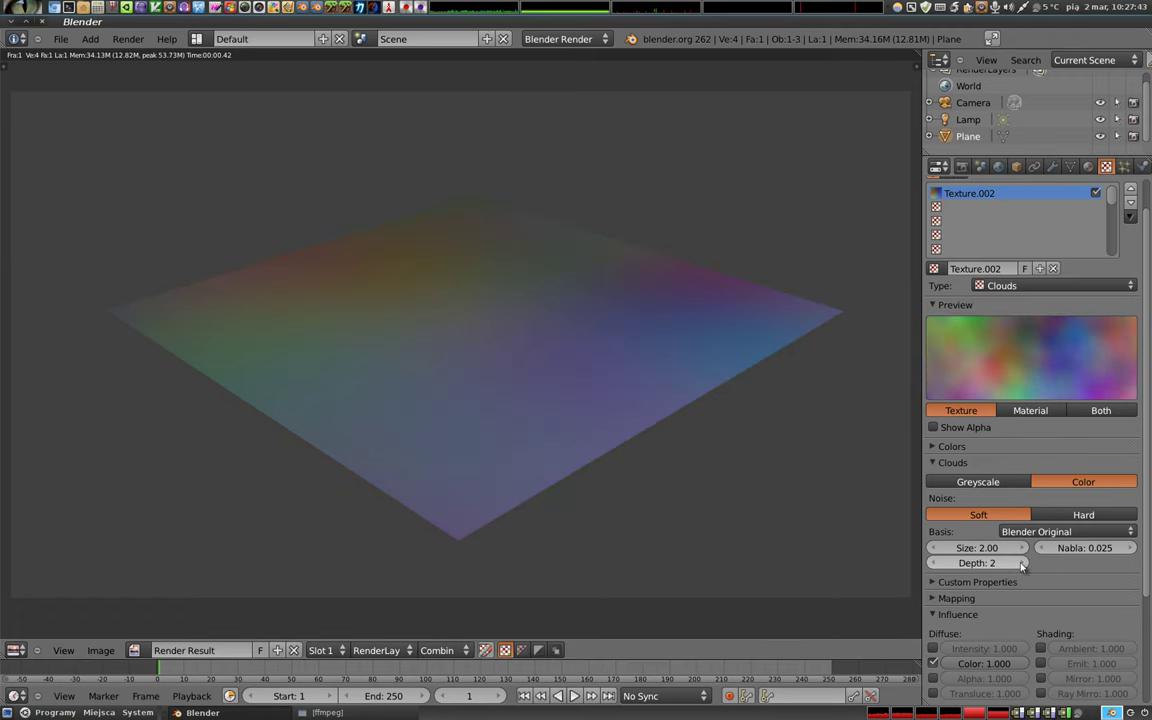
pyautogui.click(1022, 563)
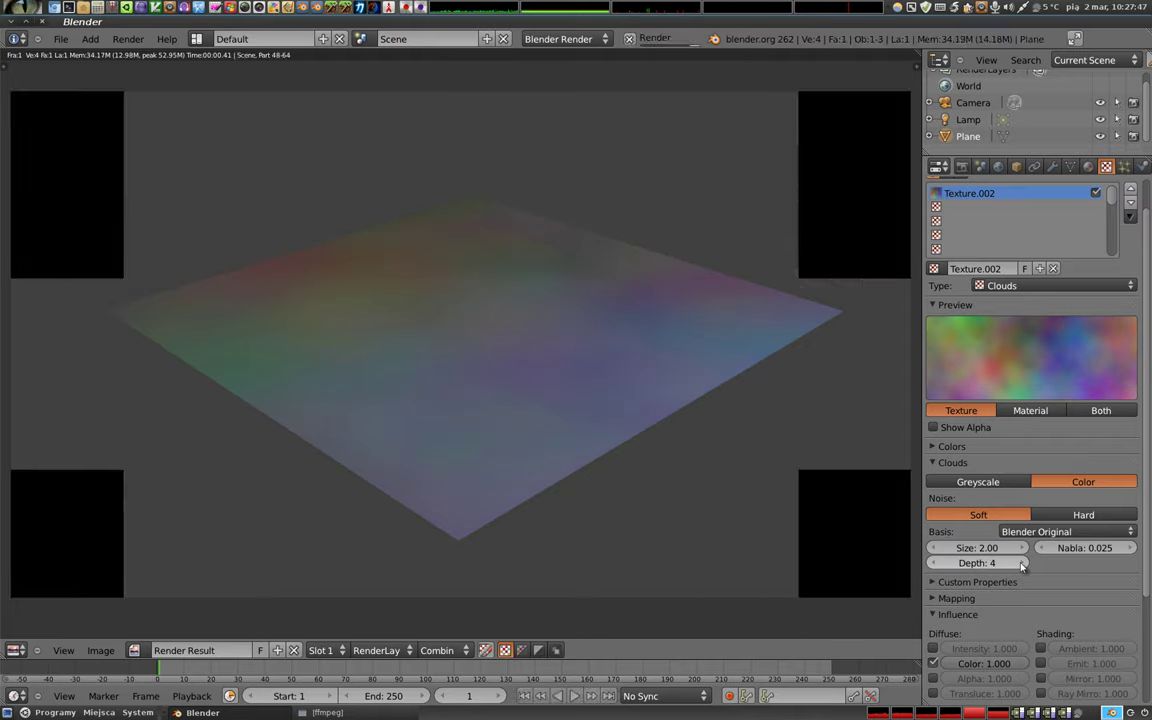
# Step: Drag the Clouds noise depth up to 24, then back down to 5
pyautogui.moveTo(1022, 563); pyautogui.dragTo(1100, 563)
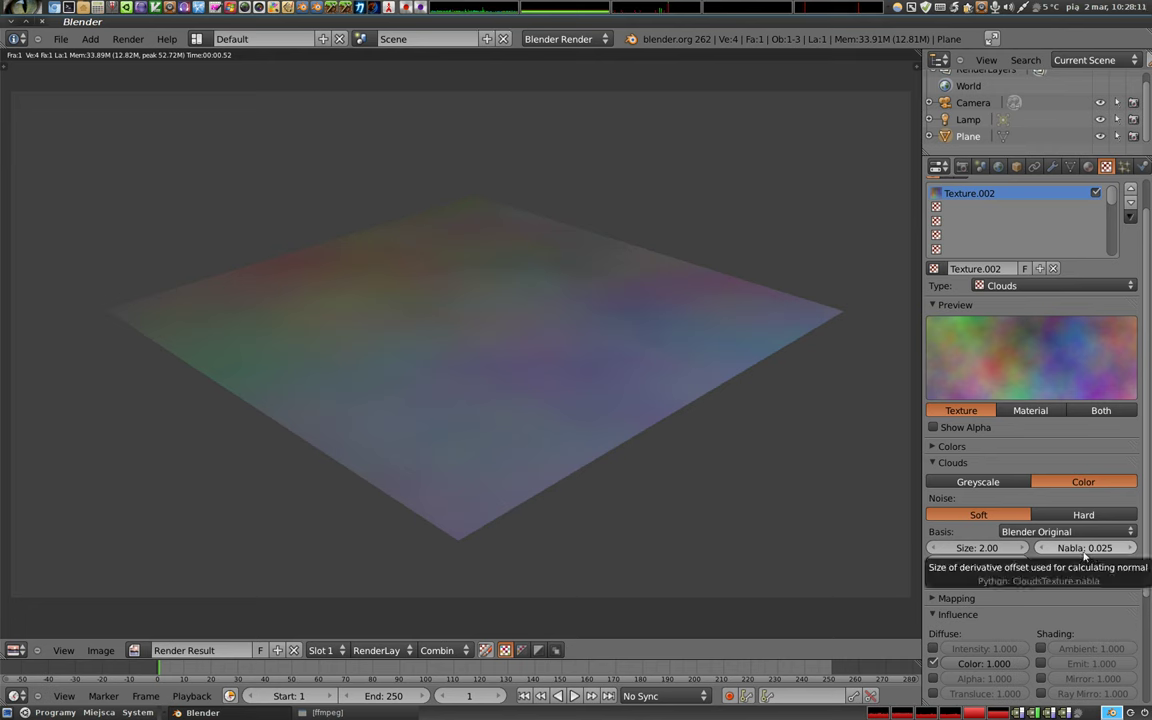
pyautogui.moveTo(977, 563); pyautogui.dragTo(958, 563)
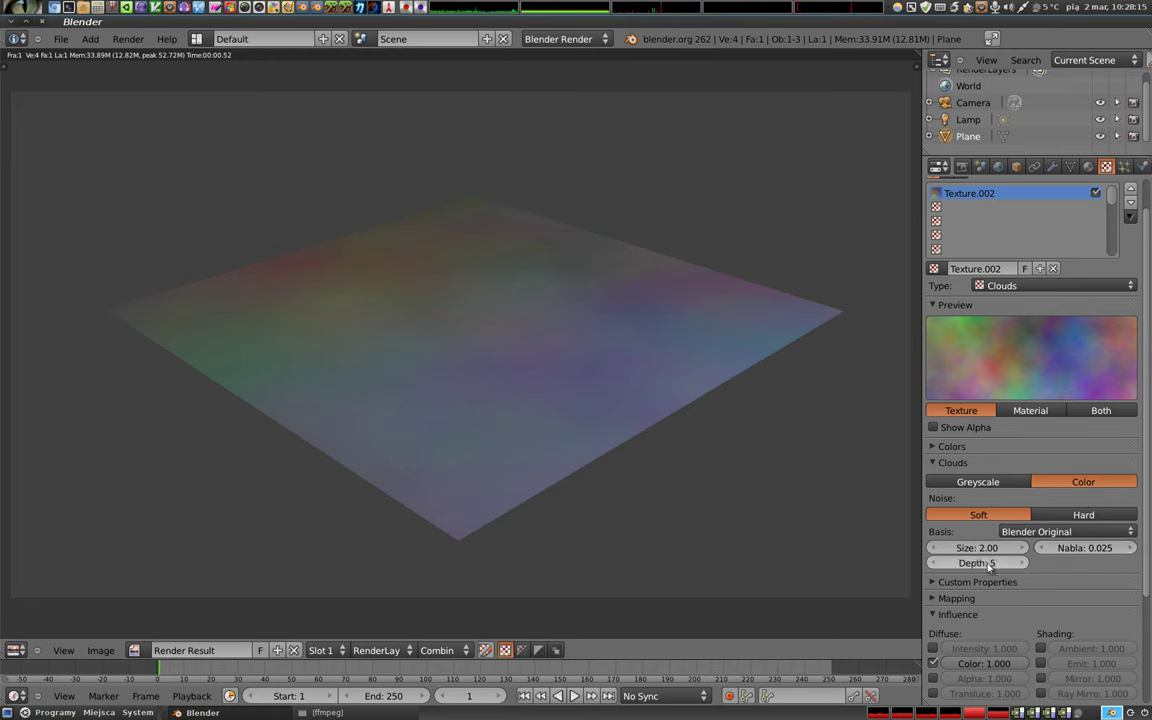
# Step: Render with the Blender Original noise basis, then switch to Original Perlin and re-render
pyautogui.click(1009, 533)
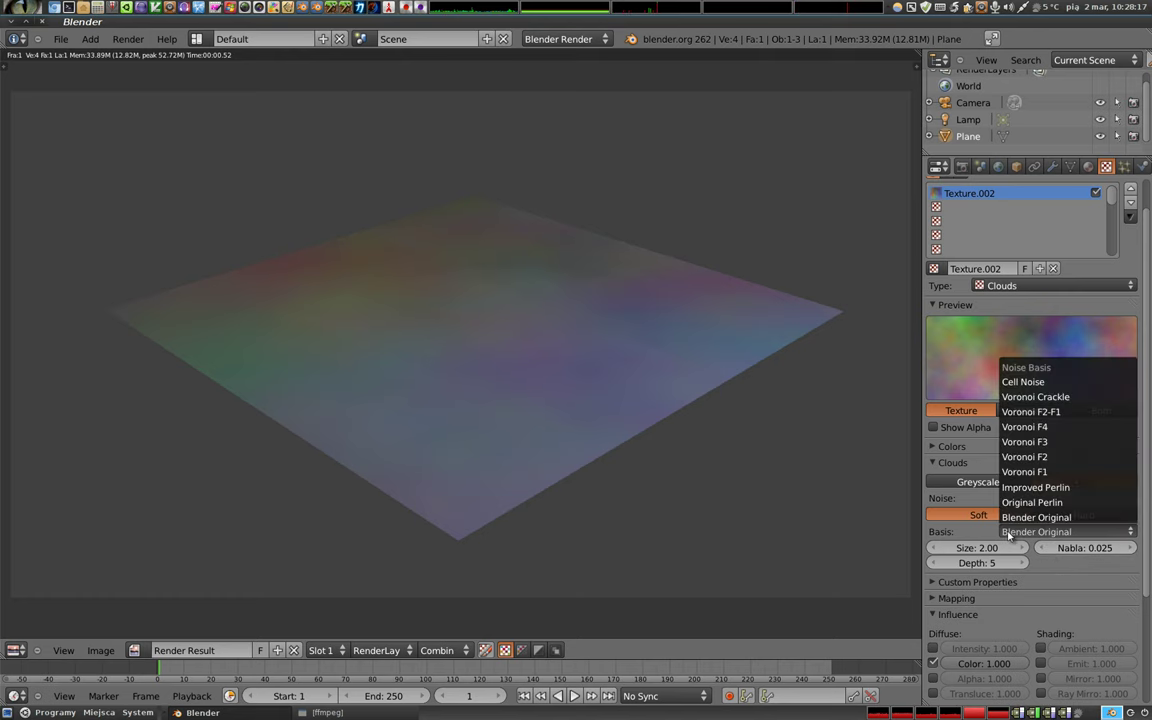
pyautogui.click(1010, 534)
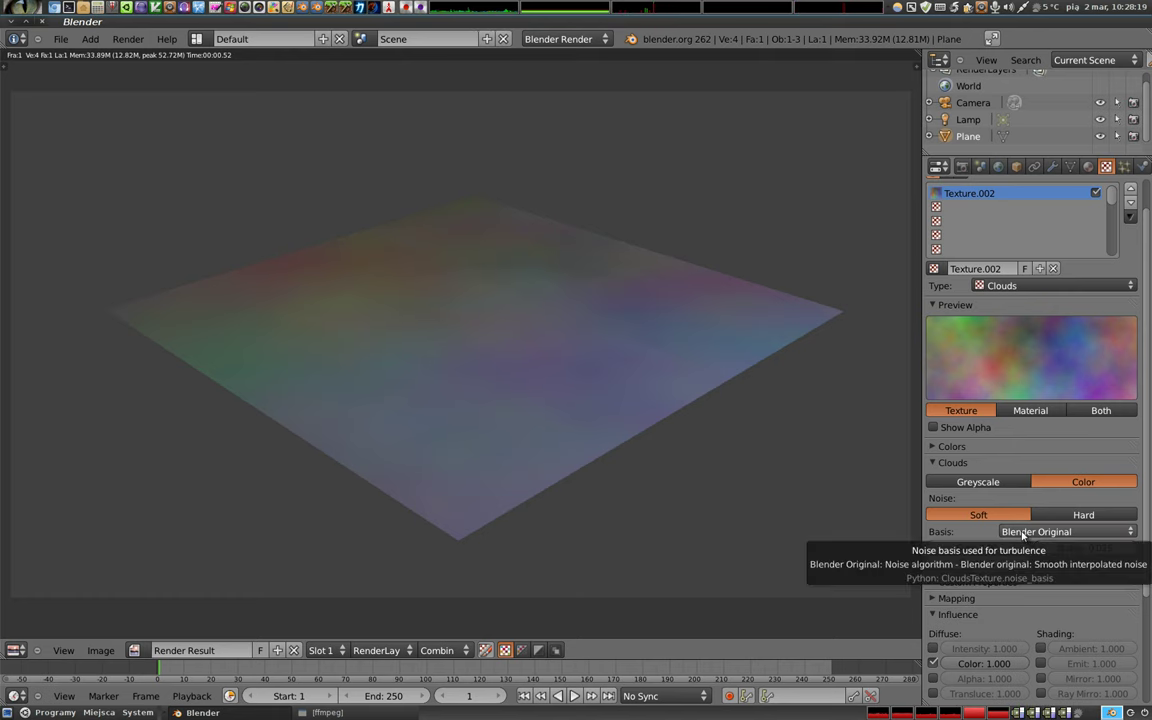
pyautogui.press('F12')
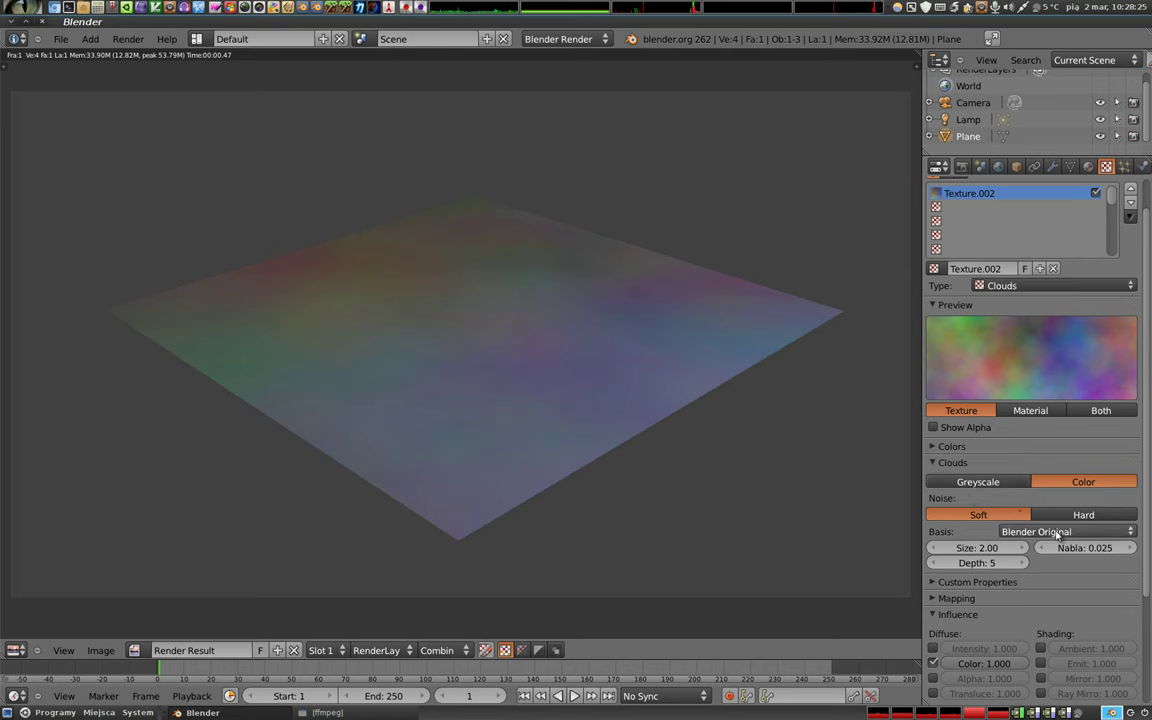
pyautogui.click(1045, 537)
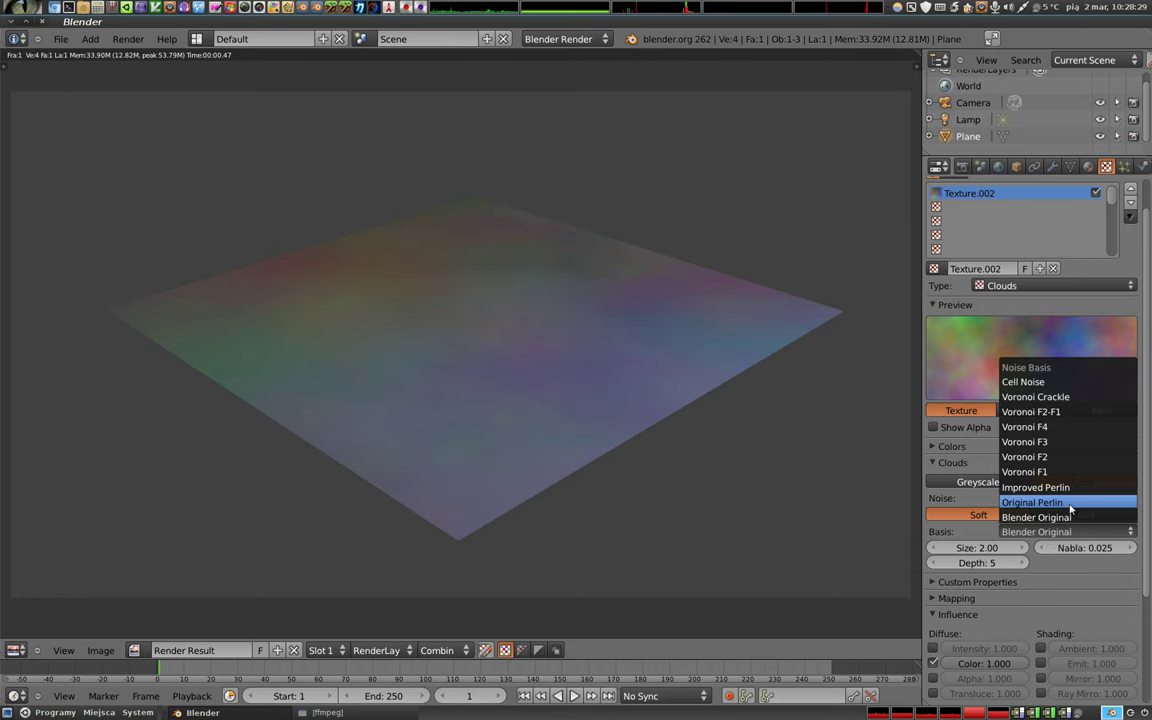
pyautogui.click(1070, 503)
pyautogui.press('F12')
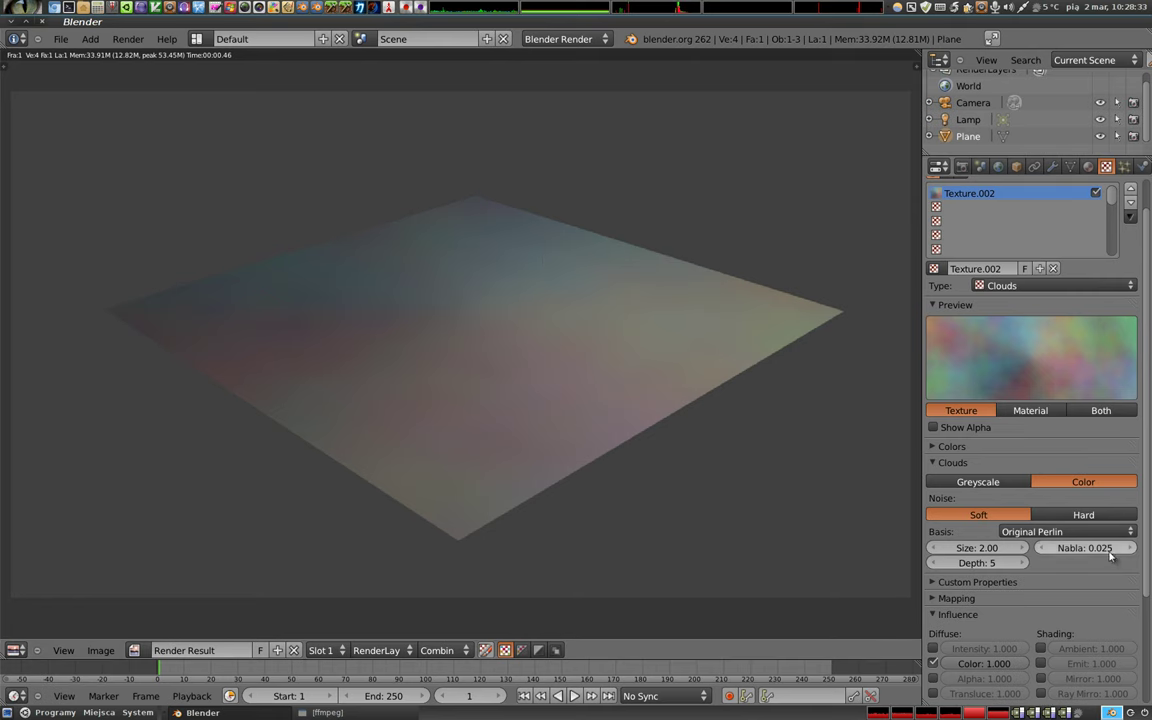
pyautogui.click(1045, 532)
# Step: Switch the noise basis to Improved Perlin, set Size 0.60 and Depth 6, and re-render
pyautogui.click(1076, 489)
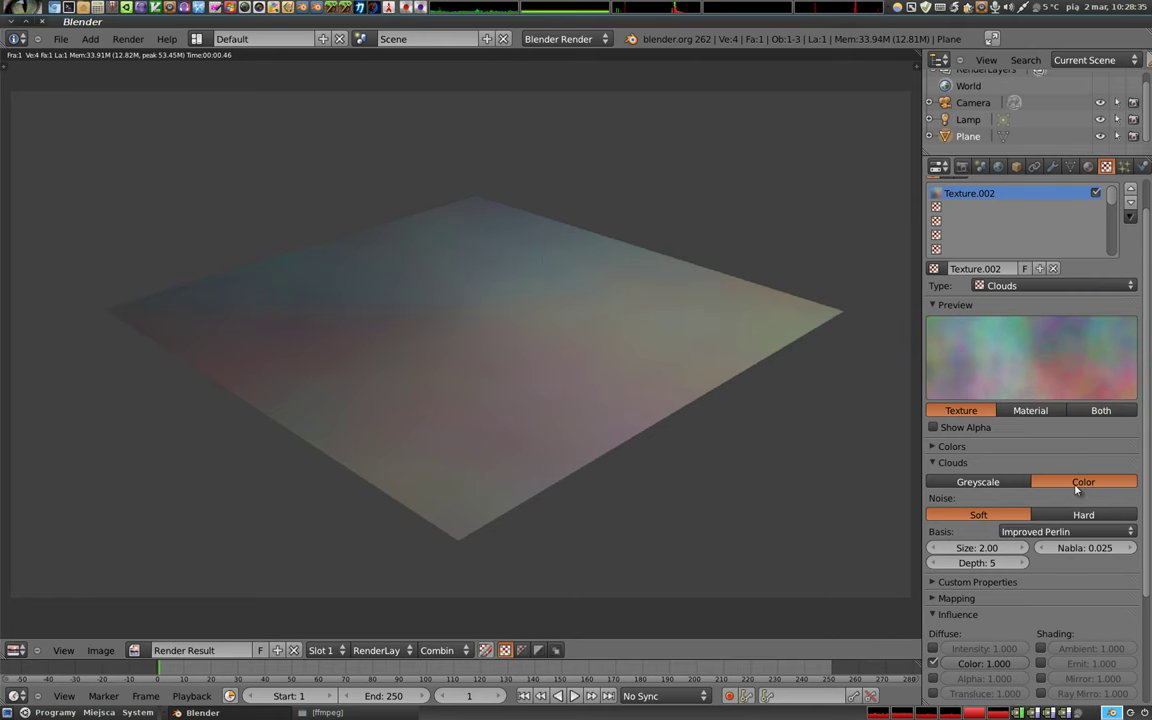
pyautogui.press('F12')
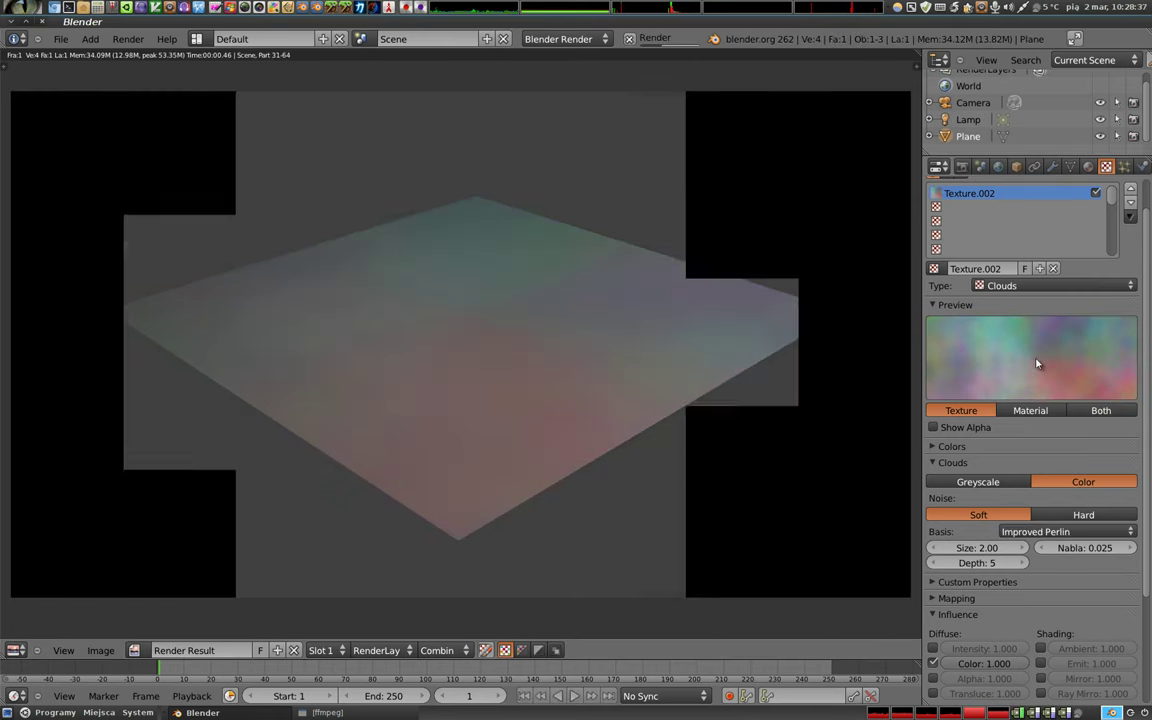
pyautogui.click(977, 548)
pyautogui.write('0.5')
pyautogui.press('Return')
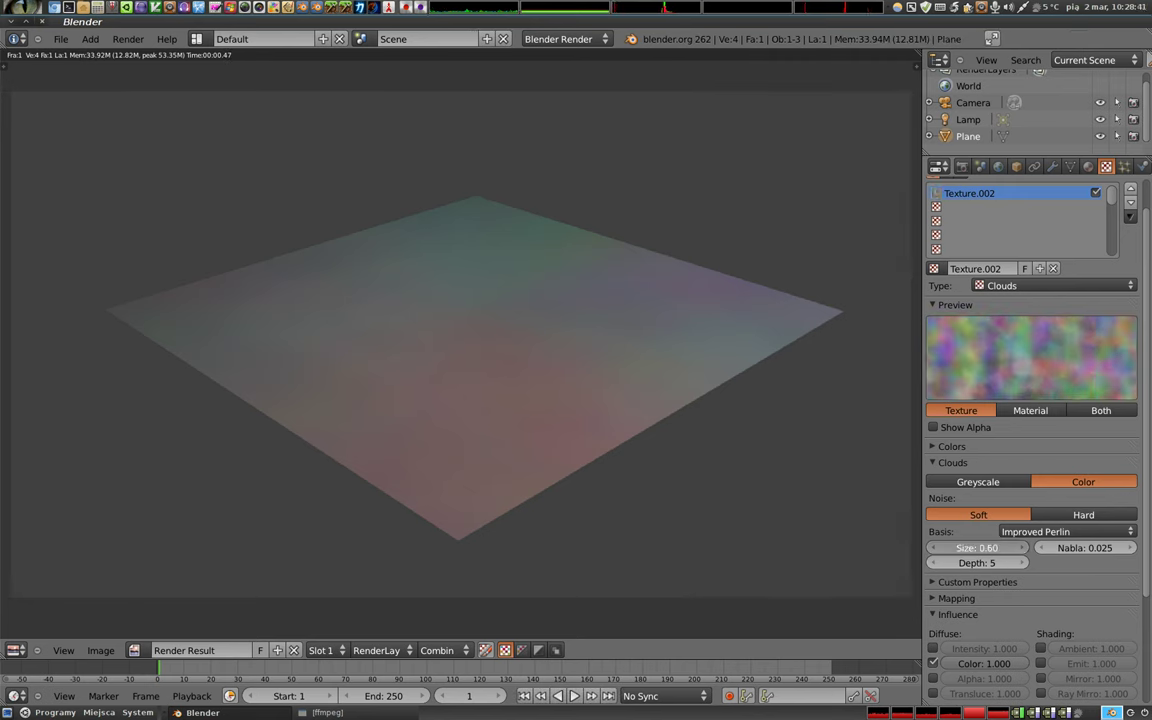
pyautogui.click(1022, 548)
pyautogui.click(1022, 563)
pyautogui.press('F12')
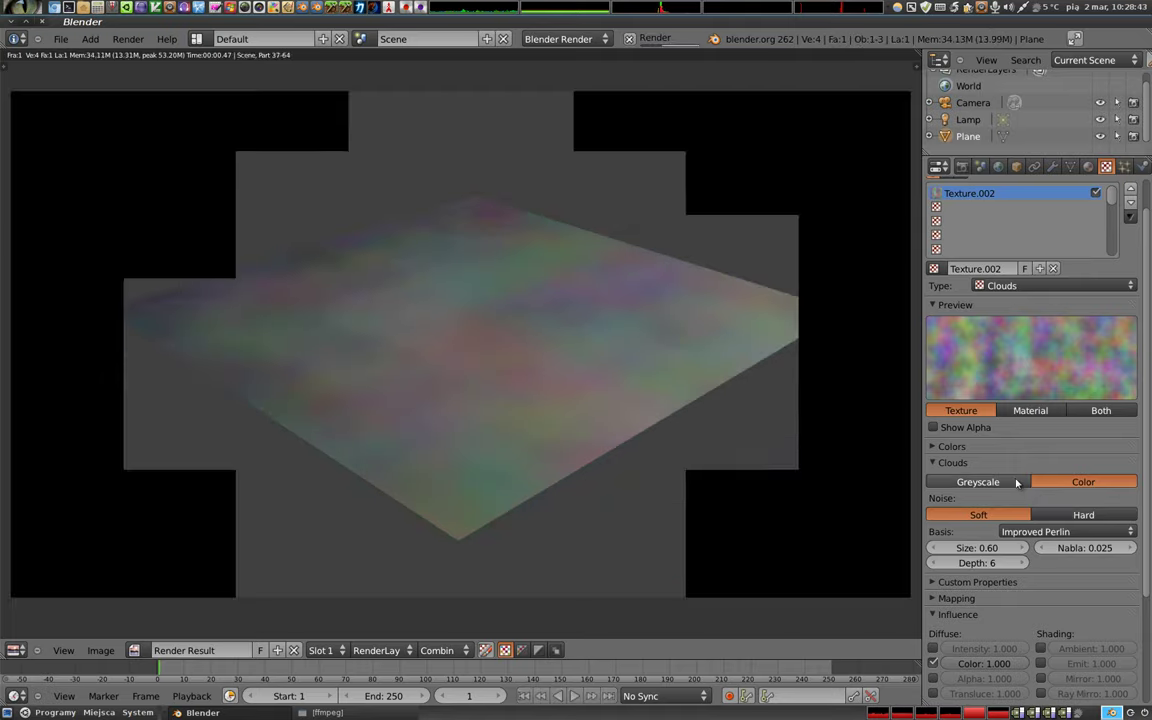
pyautogui.click(1060, 531)
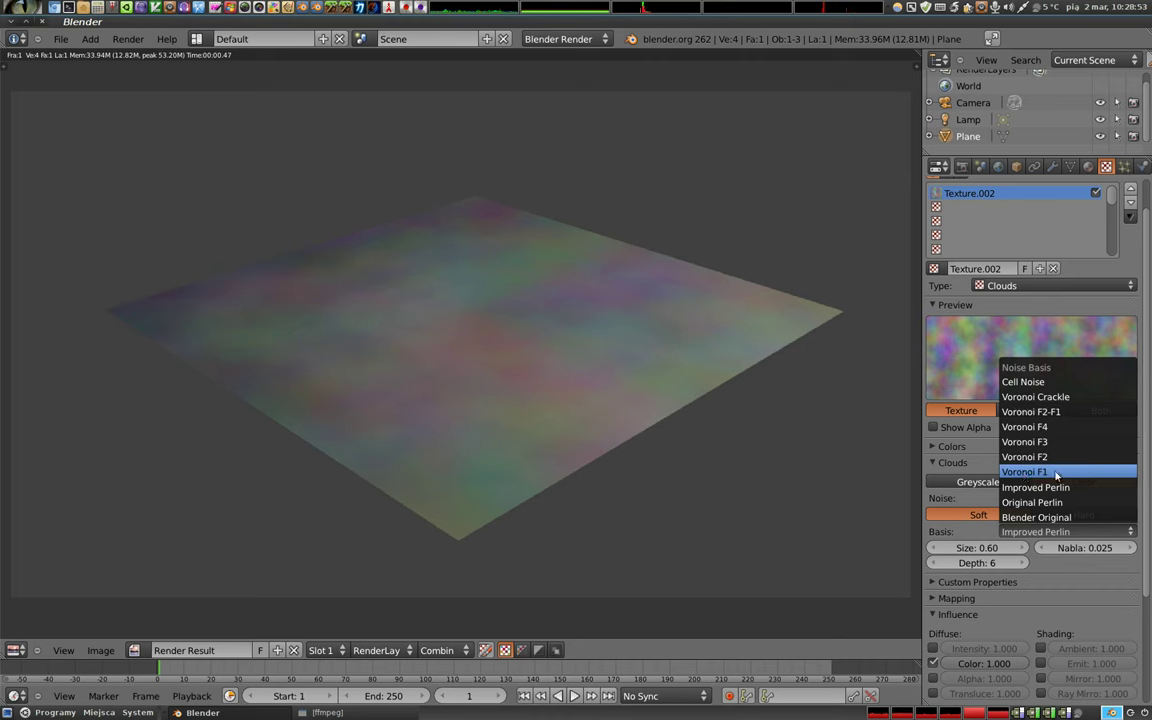
# Step: Cycle the Clouds noise basis through Voronoi F1, F2, F3 and F4
pyautogui.click(1060, 472)
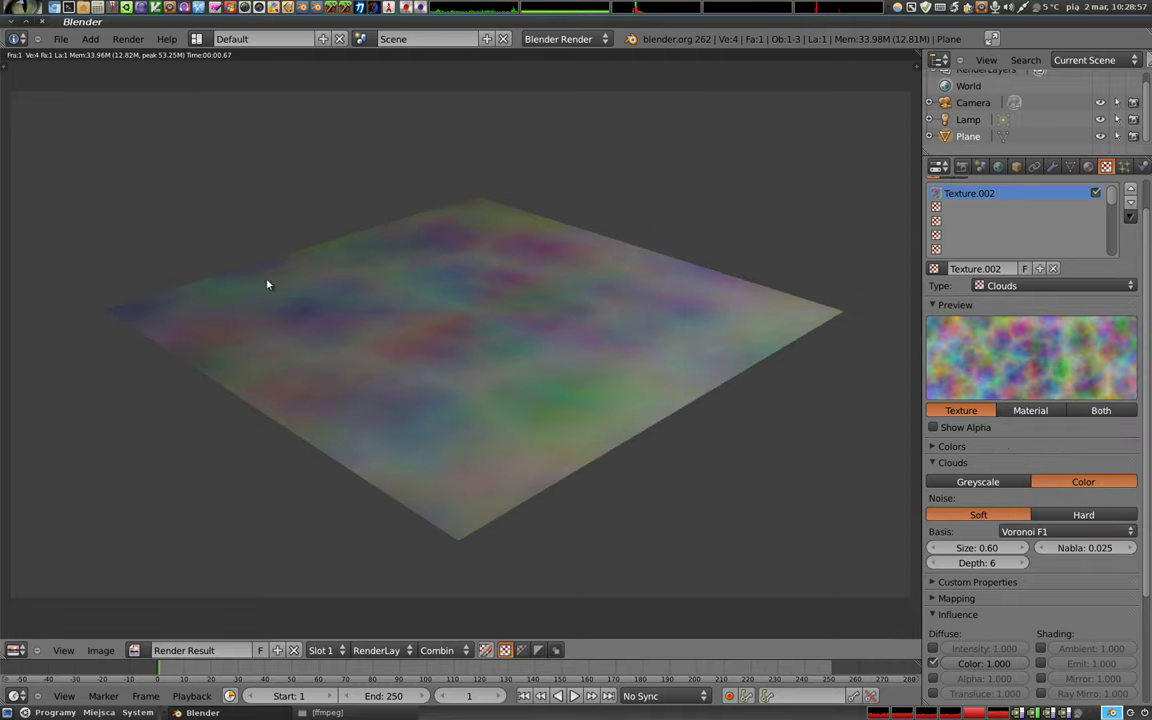
pyautogui.click(1090, 531)
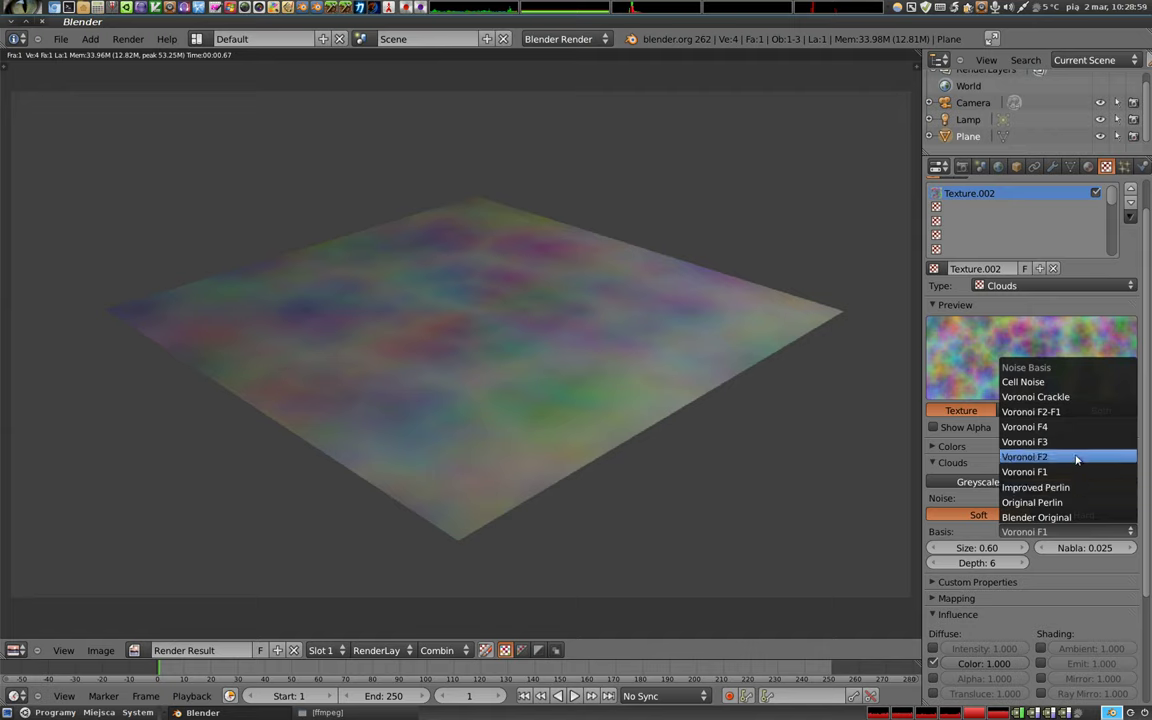
pyautogui.click(1077, 460)
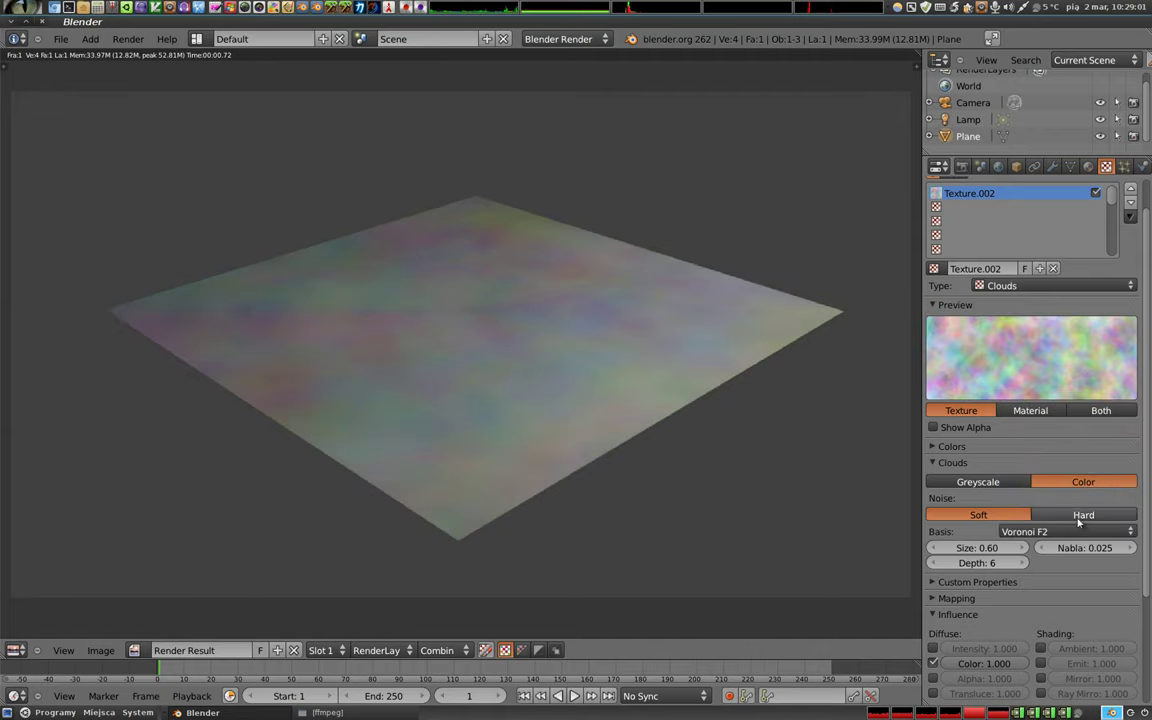
pyautogui.click(1069, 533)
pyautogui.click(1069, 441)
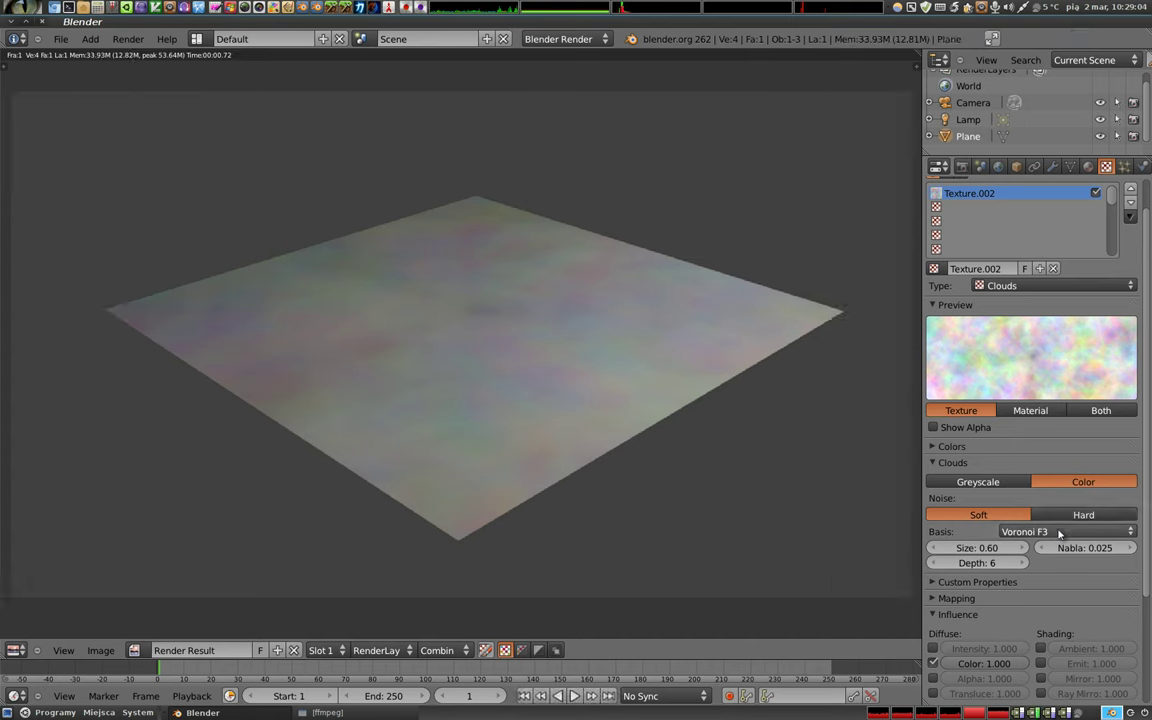
pyautogui.click(1068, 531)
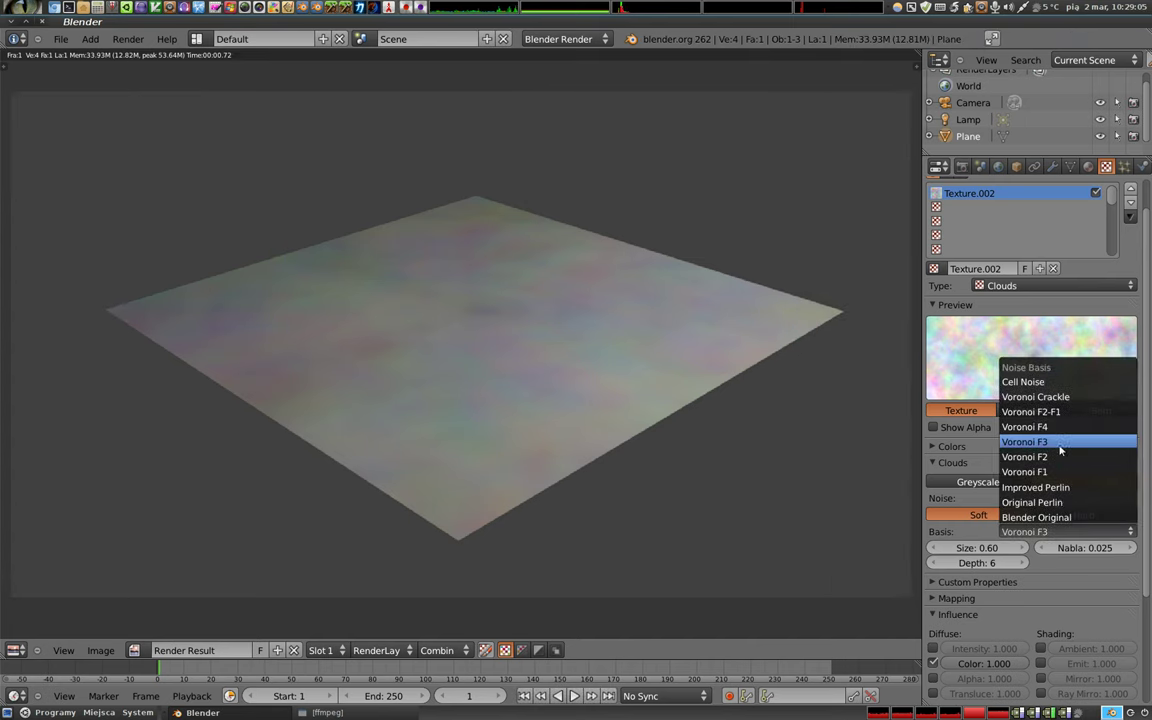
pyautogui.click(1061, 427)
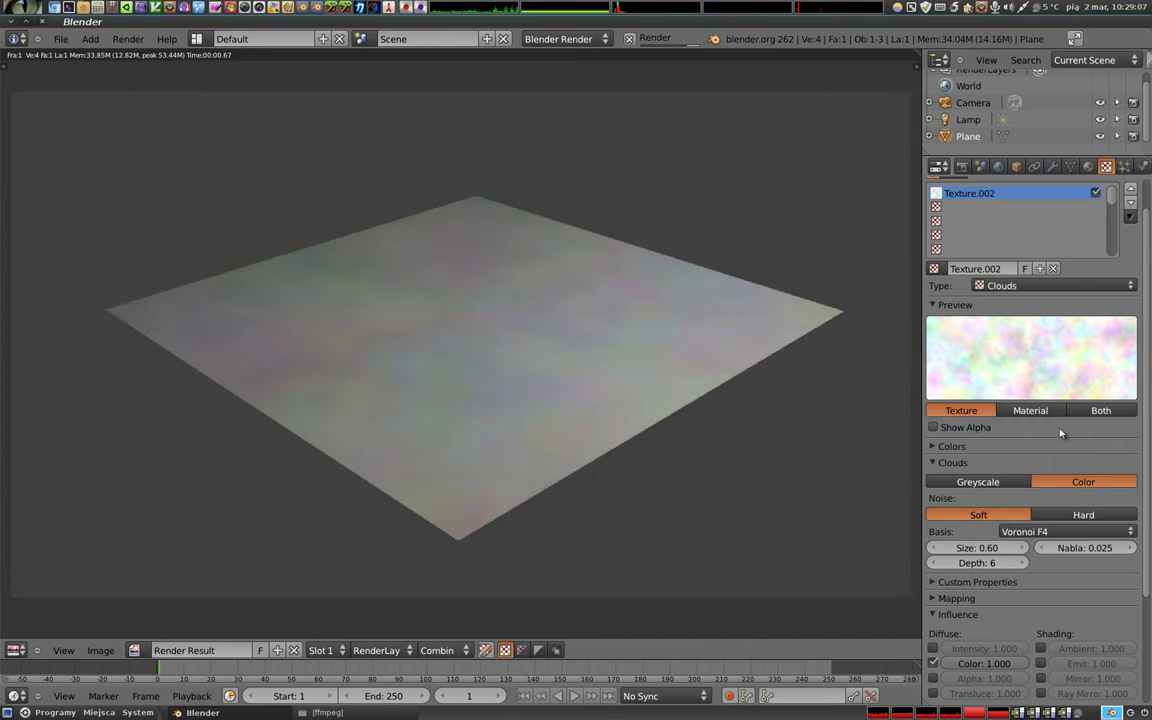
# Step: Try Voronoi F2-F1, F1 and F2 again, settling on Voronoi F2-F1
pyautogui.click(1051, 532)
pyautogui.click(955, 372)
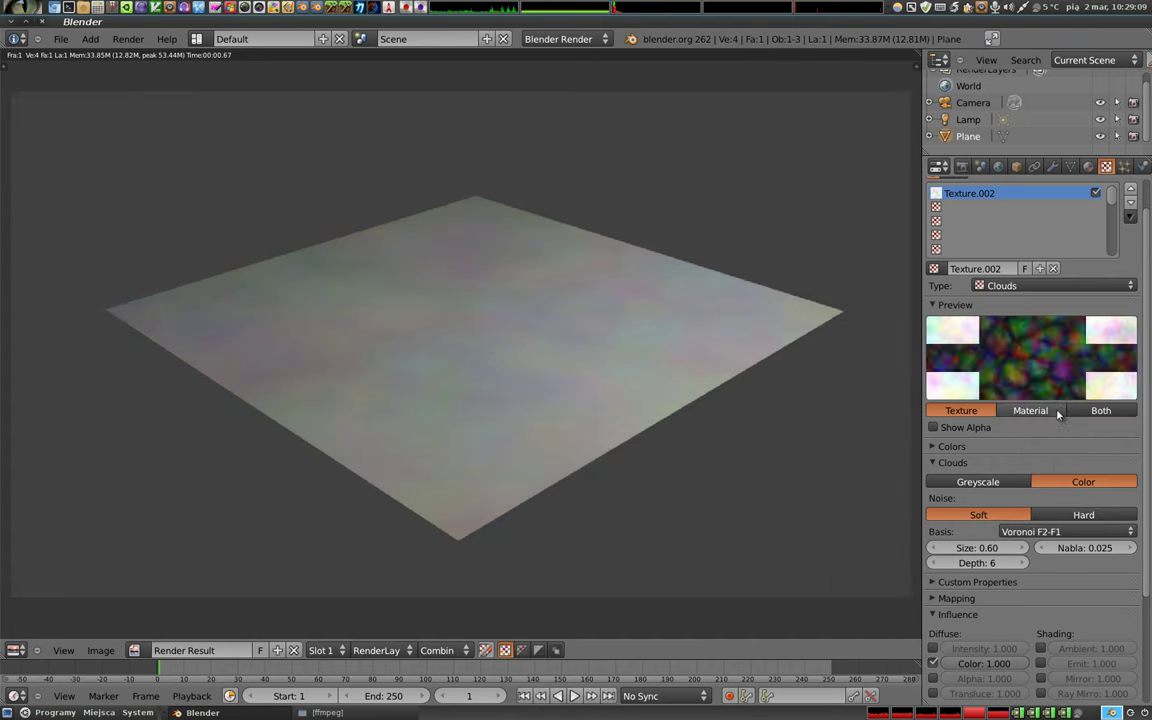
pyautogui.click(1035, 531)
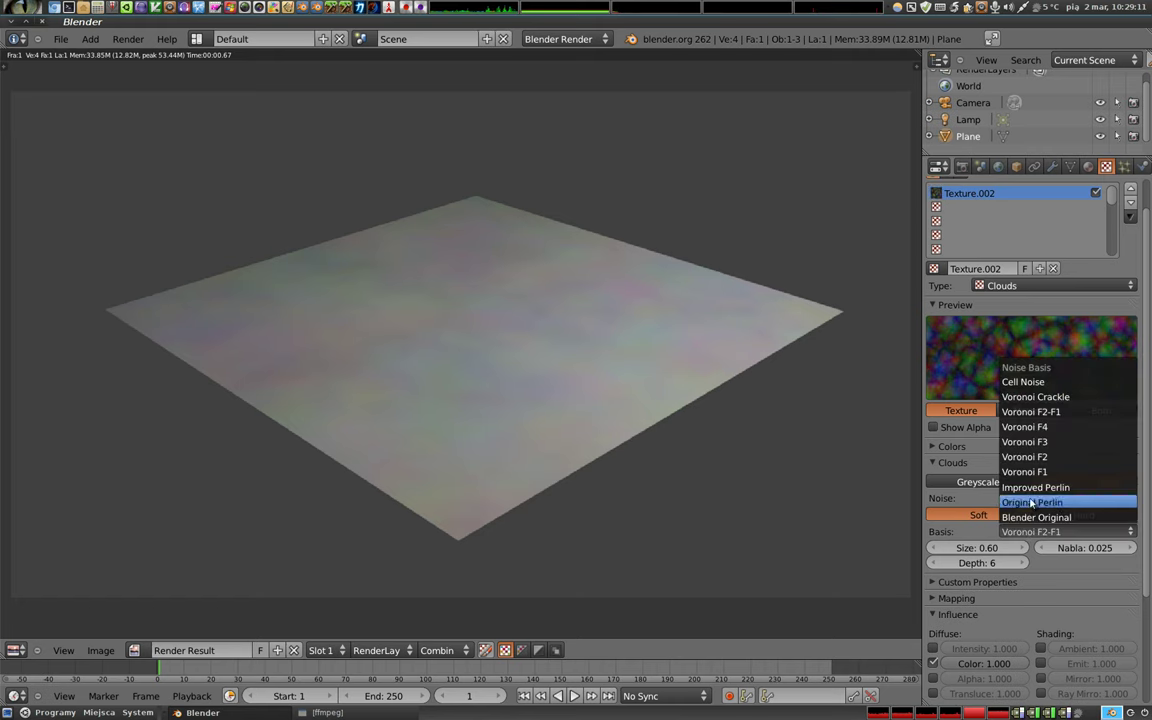
pyautogui.click(1035, 478)
pyautogui.click(1035, 531)
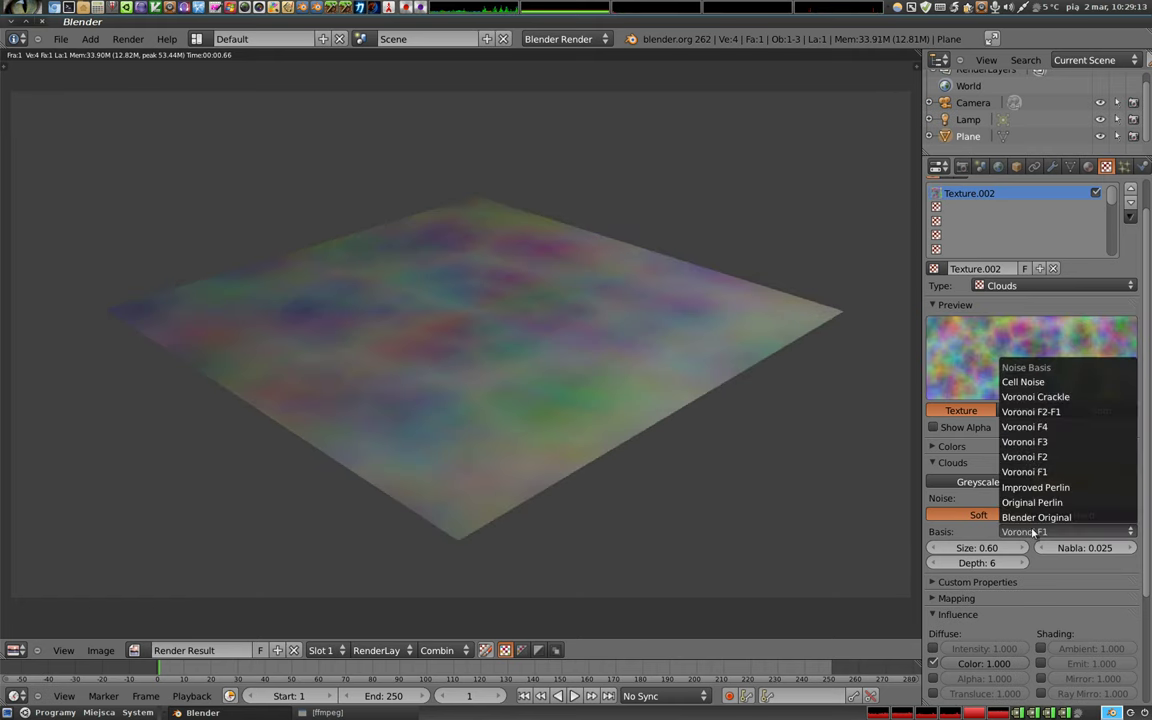
pyautogui.click(1035, 463)
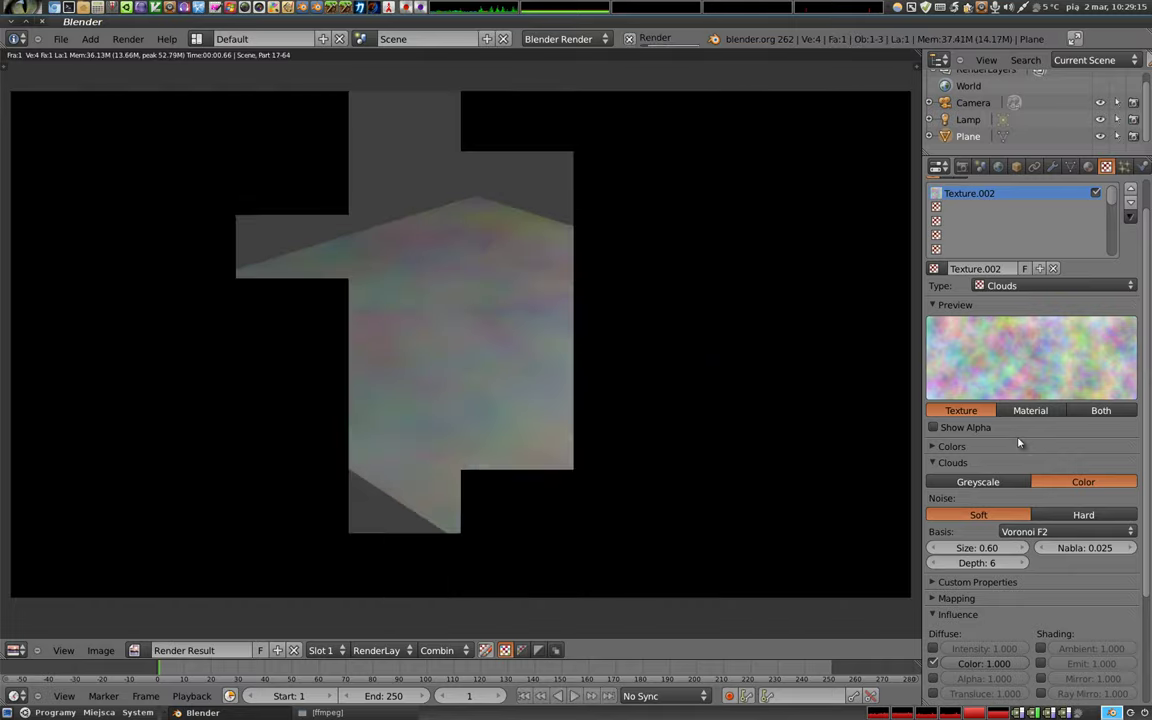
pyautogui.click(1045, 531)
pyautogui.click(1035, 411)
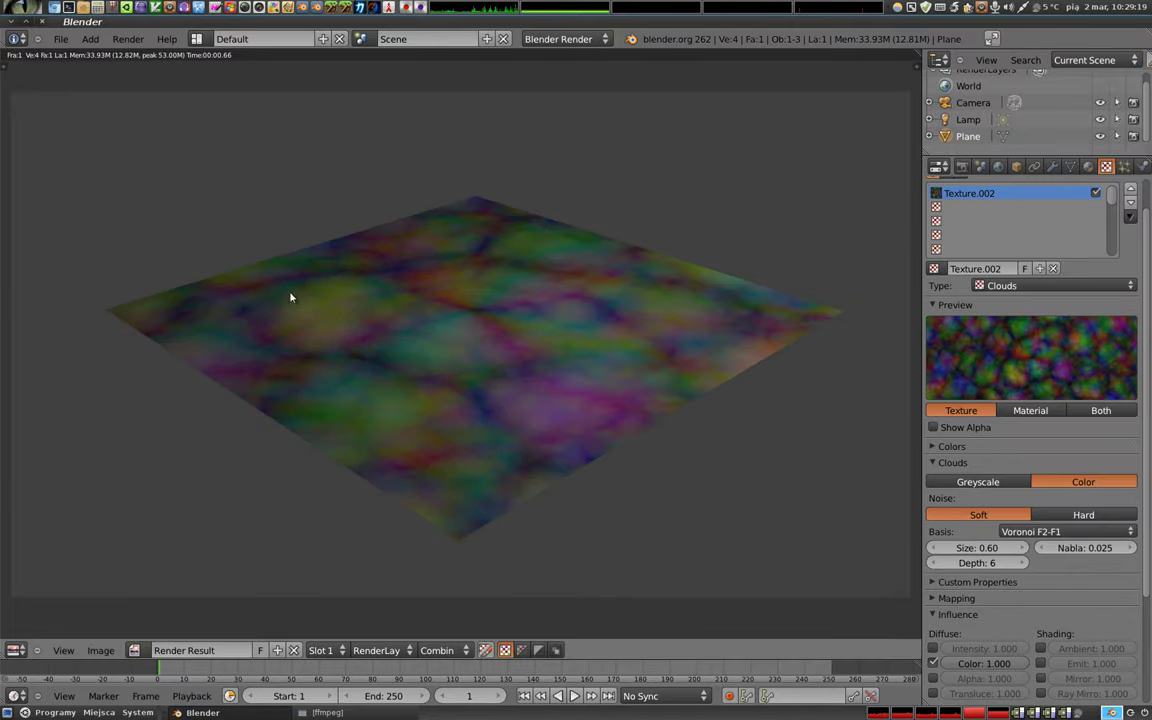
# Step: Render the plane with a Voronoi Crackle noise basis, then again with Cell Noise
pyautogui.click(1045, 531)
pyautogui.click(1050, 398)
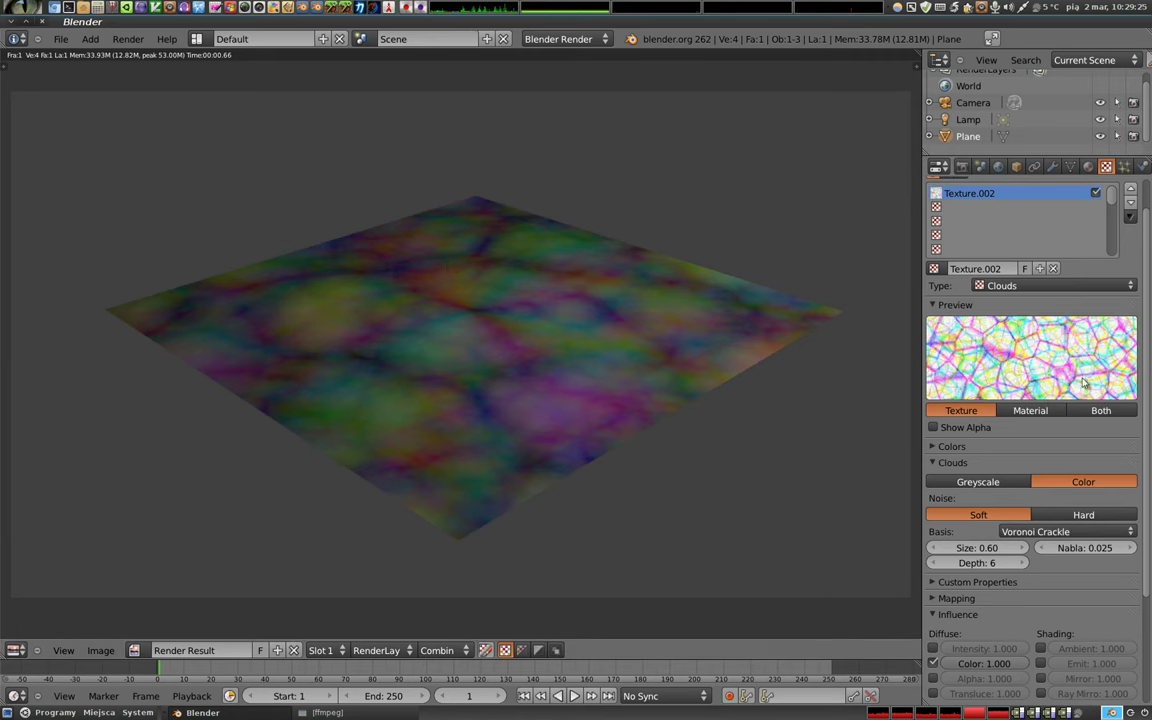
pyautogui.press('F12')
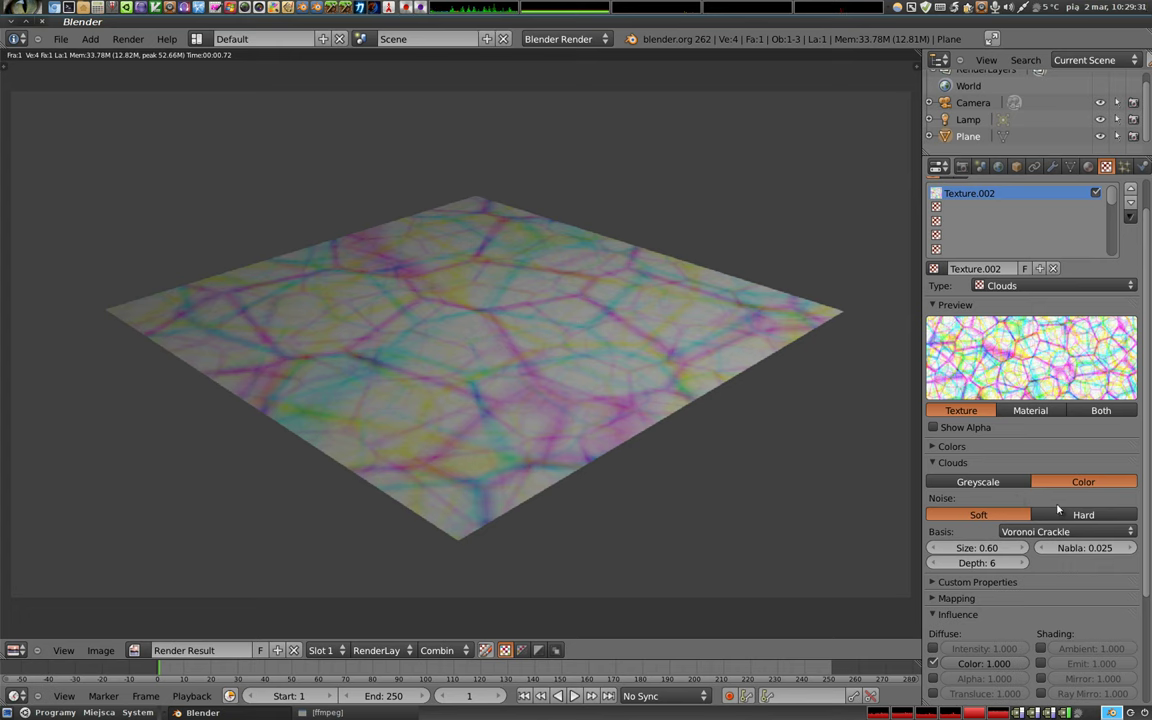
pyautogui.click(1062, 531)
pyautogui.click(1045, 378)
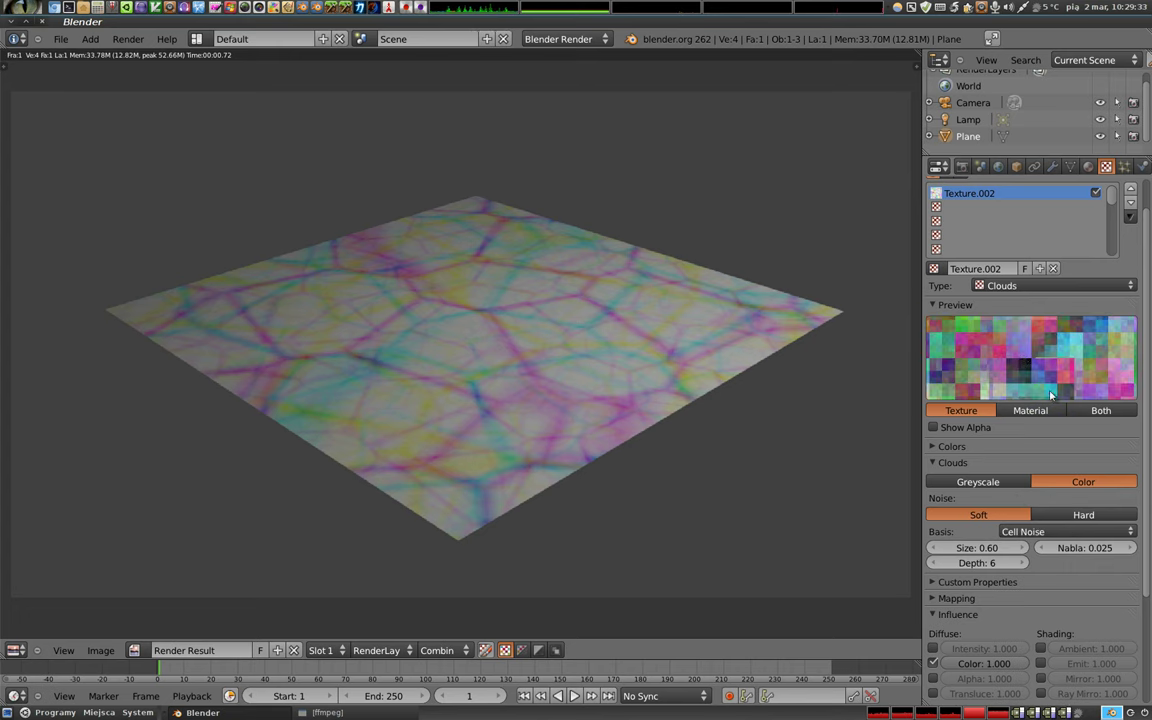
pyautogui.press('F12')
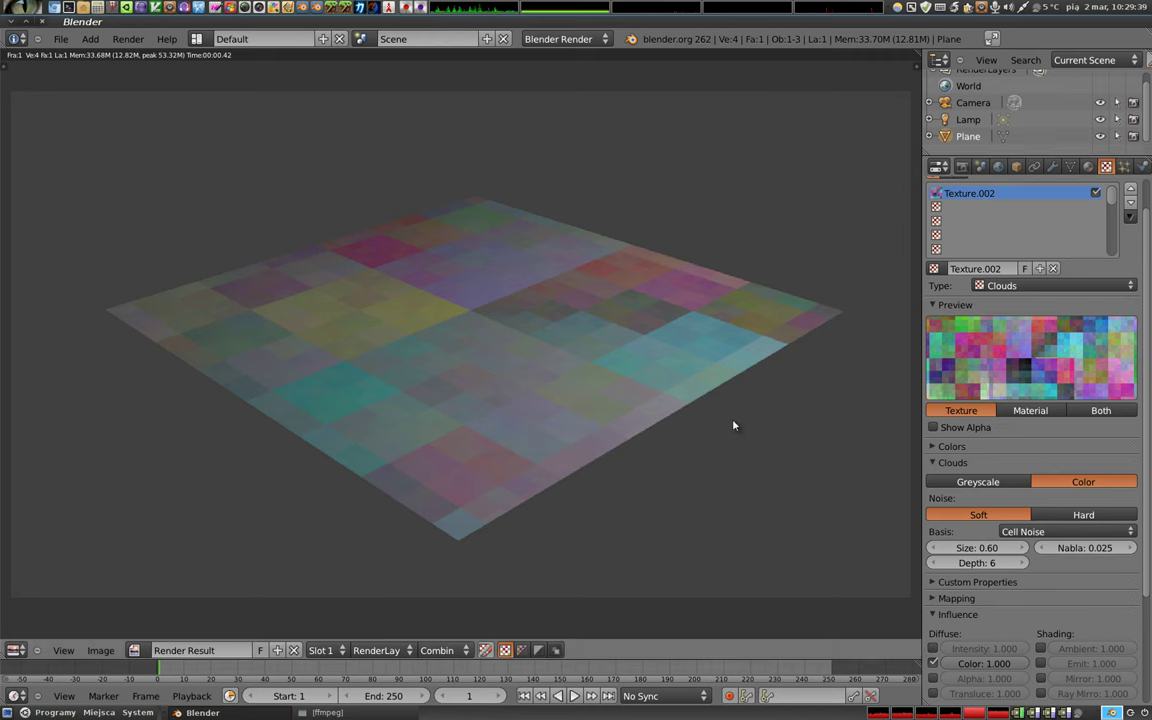
# Step: Shrink the Clouds size to 0.10 and raise the depth to 8, re-rendering along the way
pyautogui.moveTo(976, 548); pyautogui.dragTo(1045, 548)
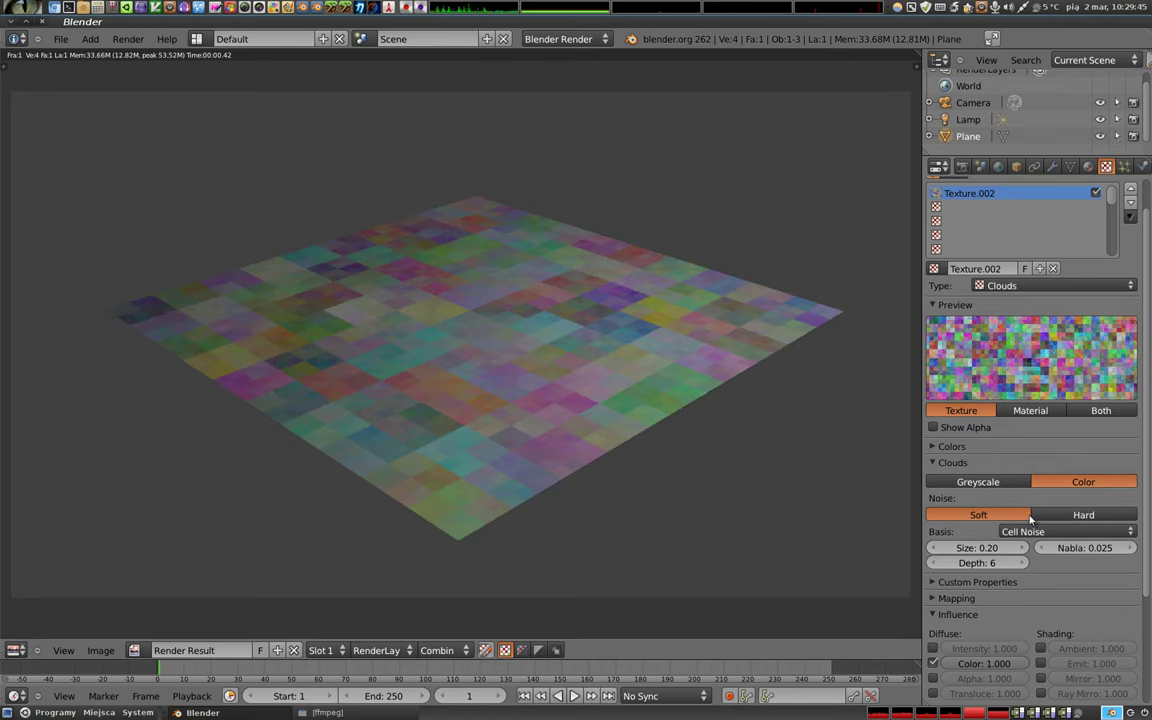
pyautogui.moveTo(1000, 548)
pyautogui.mouseDown()
pyautogui.moveTo(985, 548)
pyautogui.moveTo(998, 567)
pyautogui.moveTo(968, 566)
pyautogui.mouseUp()
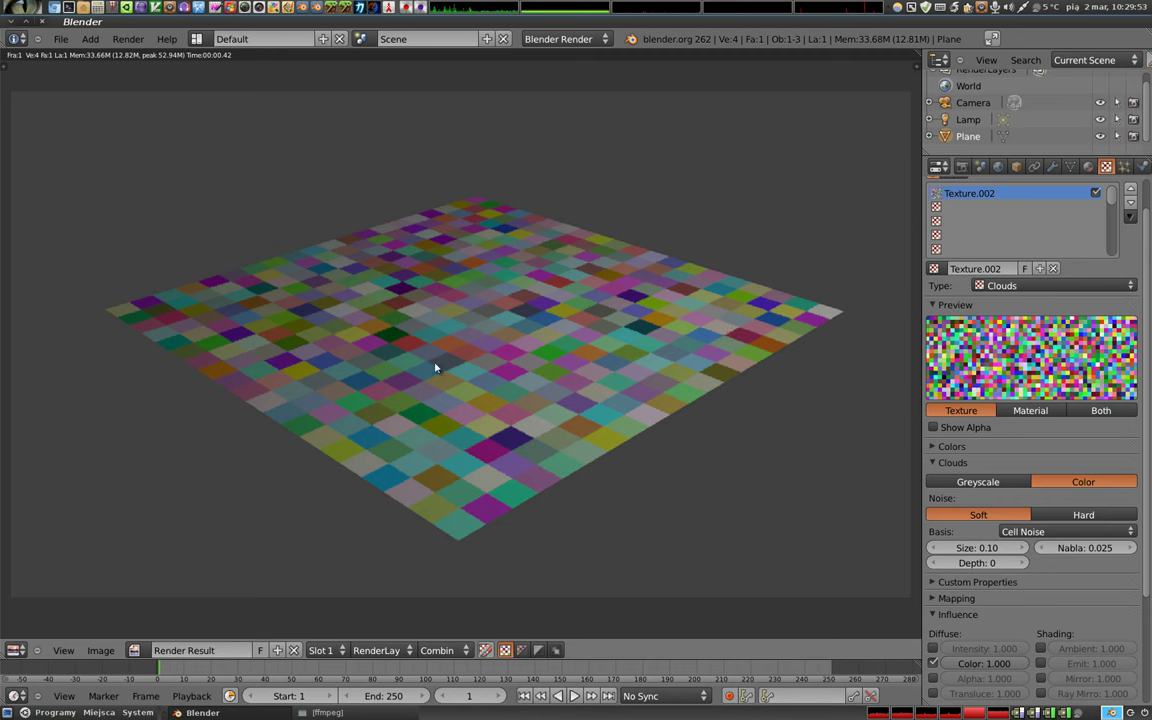
pyautogui.moveTo(972, 563); pyautogui.dragTo(1000, 564)
pyautogui.press('F12')
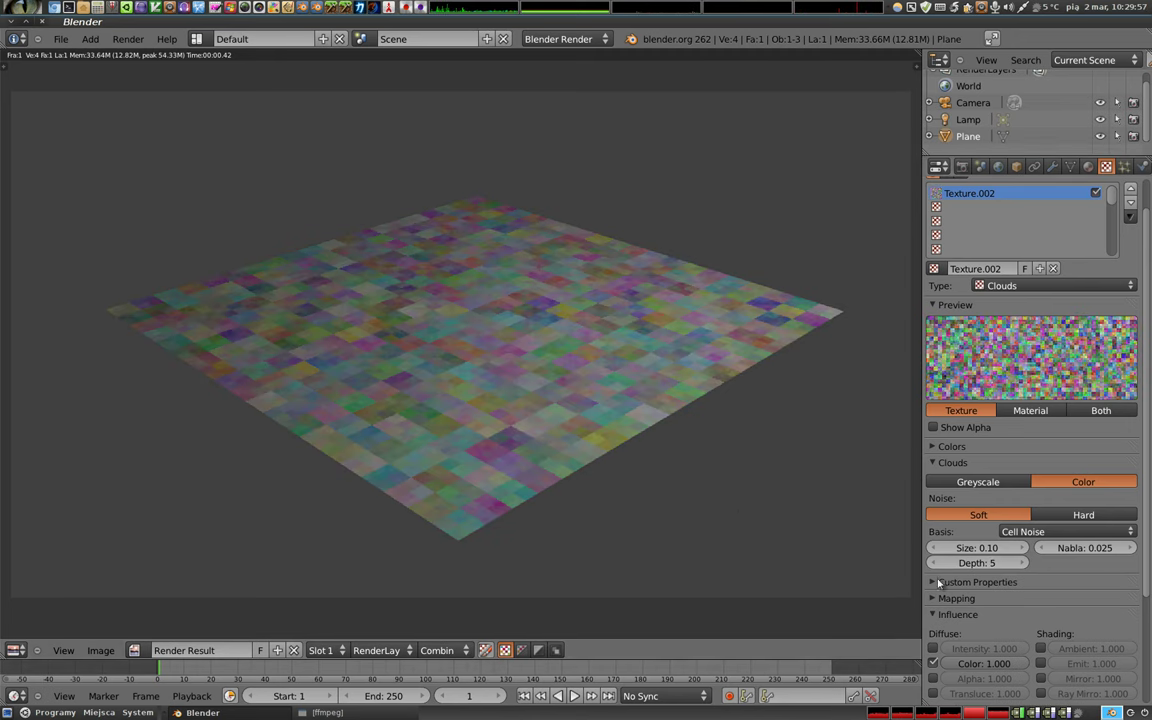
pyautogui.click(1022, 563)
pyautogui.click(1022, 563)
pyautogui.click(1022, 563)
pyautogui.press('F12')
# Step: Set the Clouds to Greyscale with the Blender Original basis, Size 2.00 and Depth 2
pyautogui.click(977, 483)
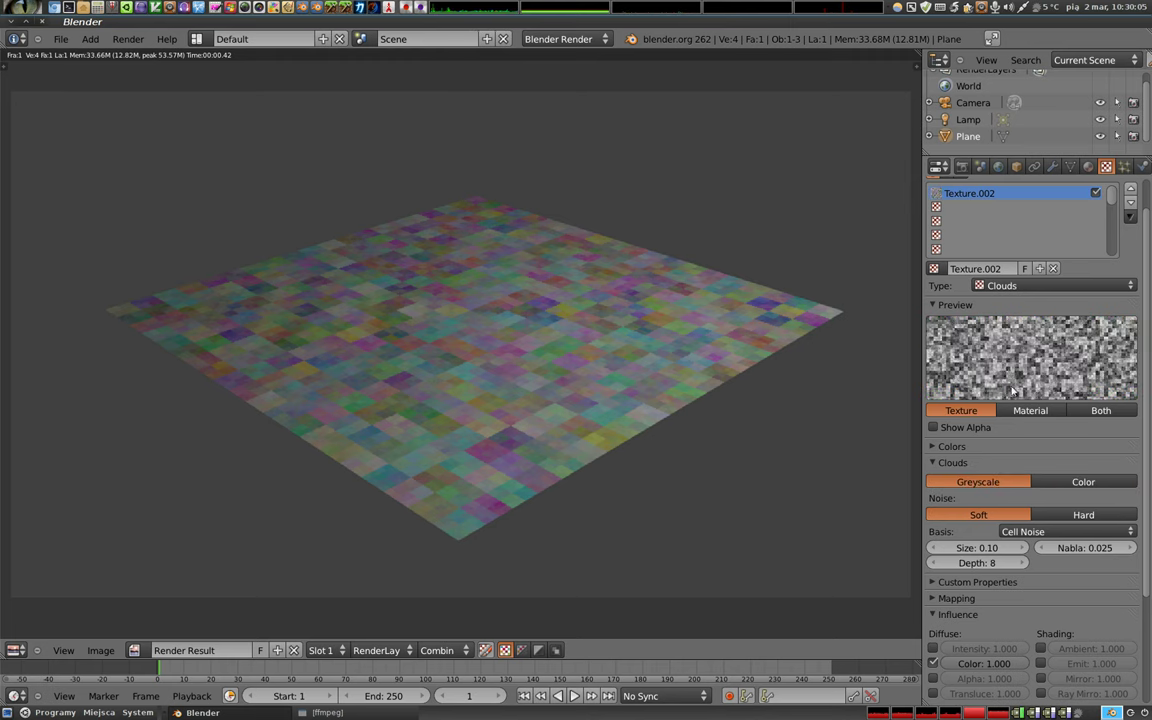
pyautogui.click(1060, 532)
pyautogui.click(1000, 522)
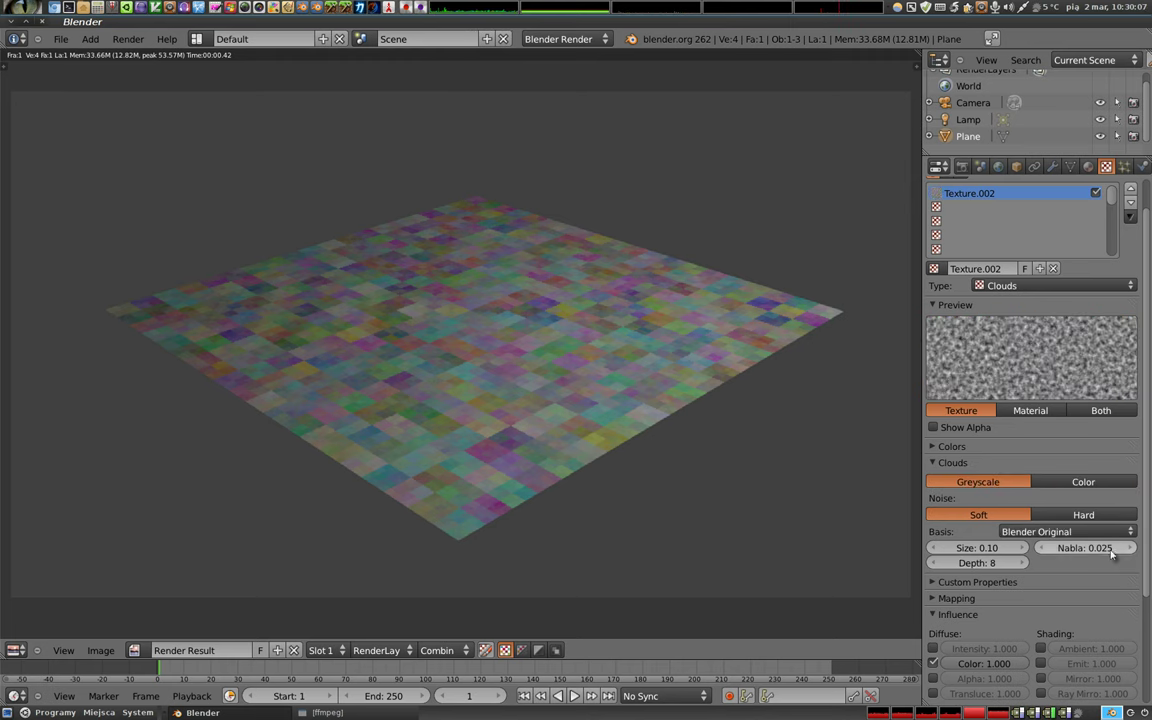
pyautogui.click(970, 548)
pyautogui.write('2')
pyautogui.press('Return')
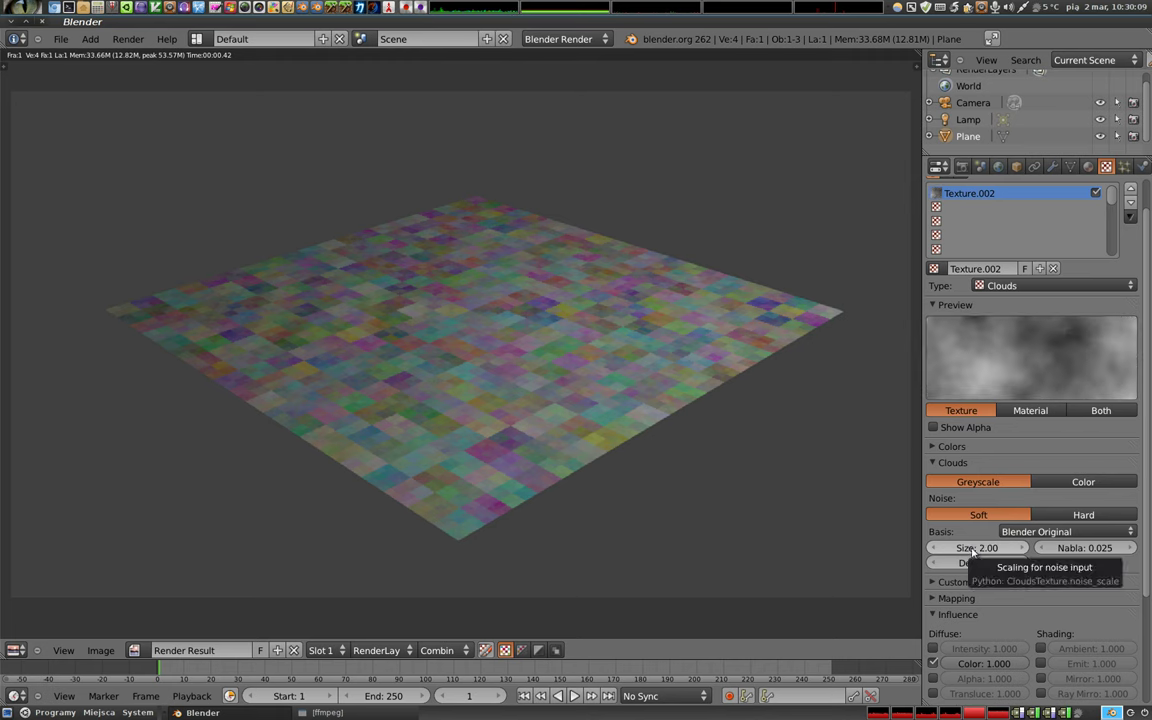
pyautogui.click(962, 565)
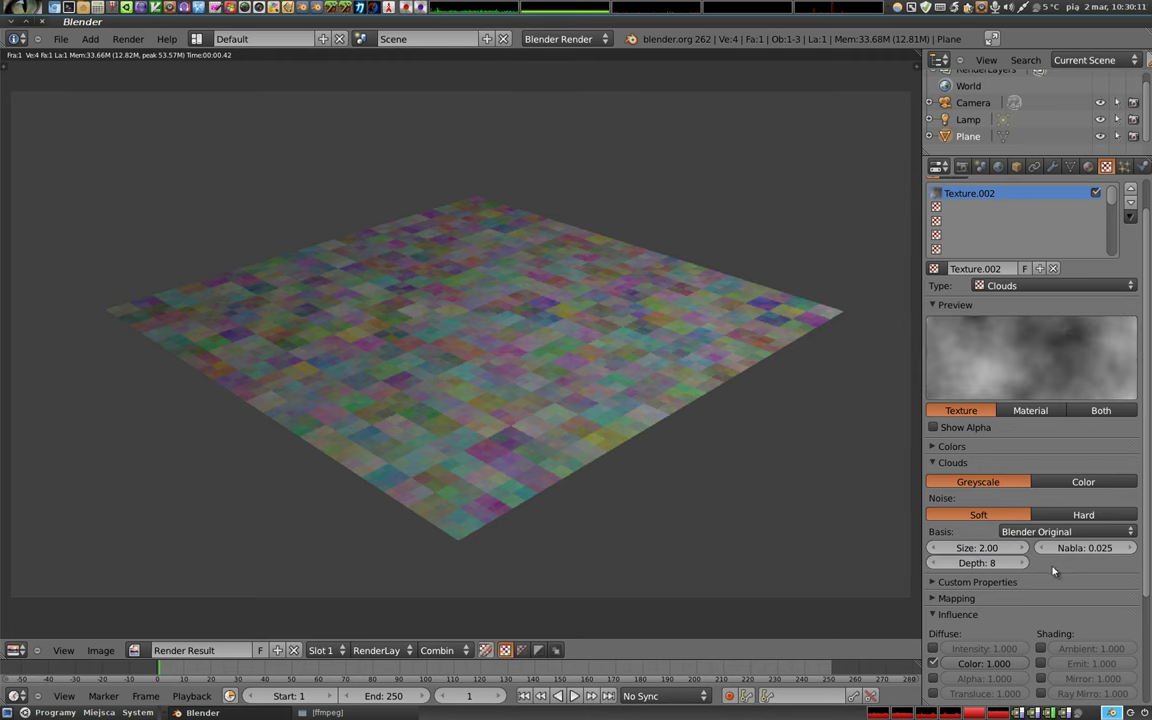
pyautogui.write('1')
pyautogui.press('Return')
pyautogui.click(1022, 563)
# Step: Enable the Clouds colour ramp and pull the white stop inward to 0.268
pyautogui.click(935, 446)
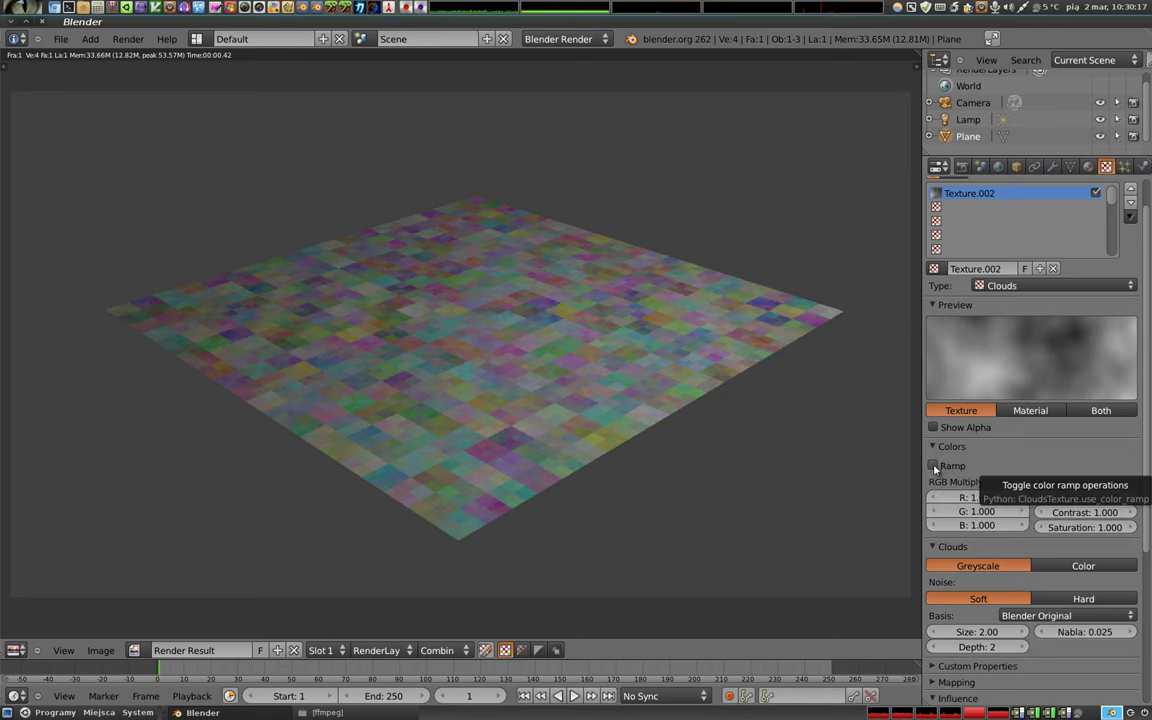
pyautogui.click(933, 465)
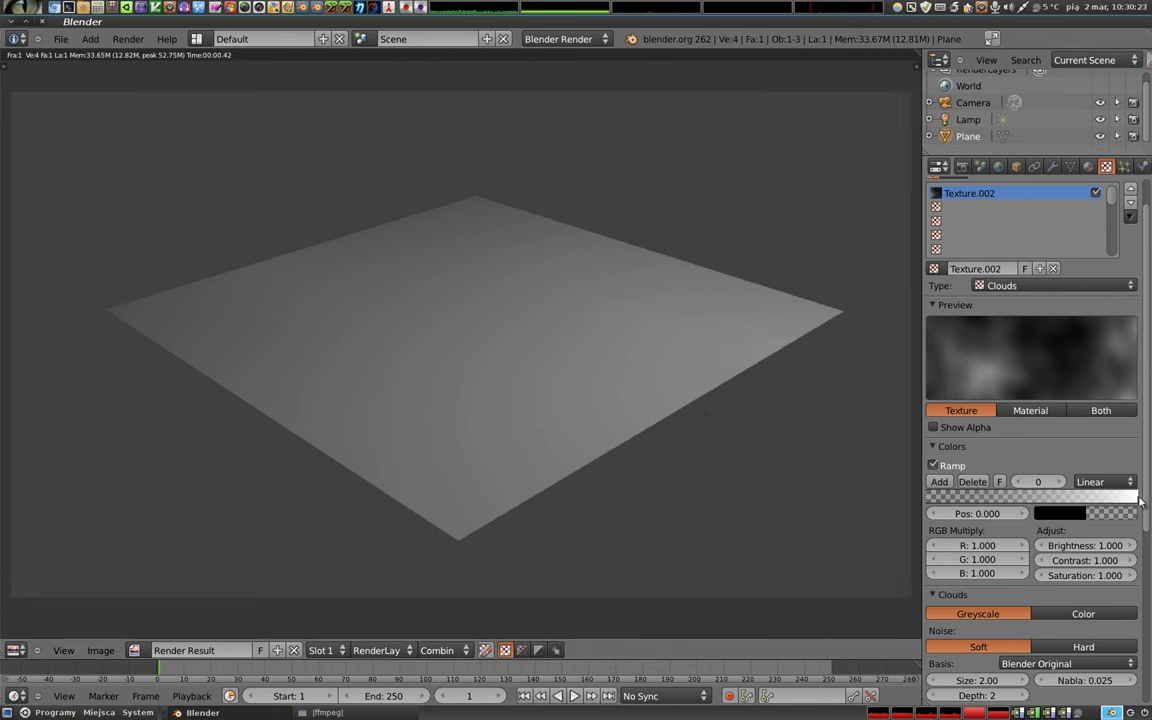
pyautogui.moveTo(1140, 500); pyautogui.dragTo(1013, 509)
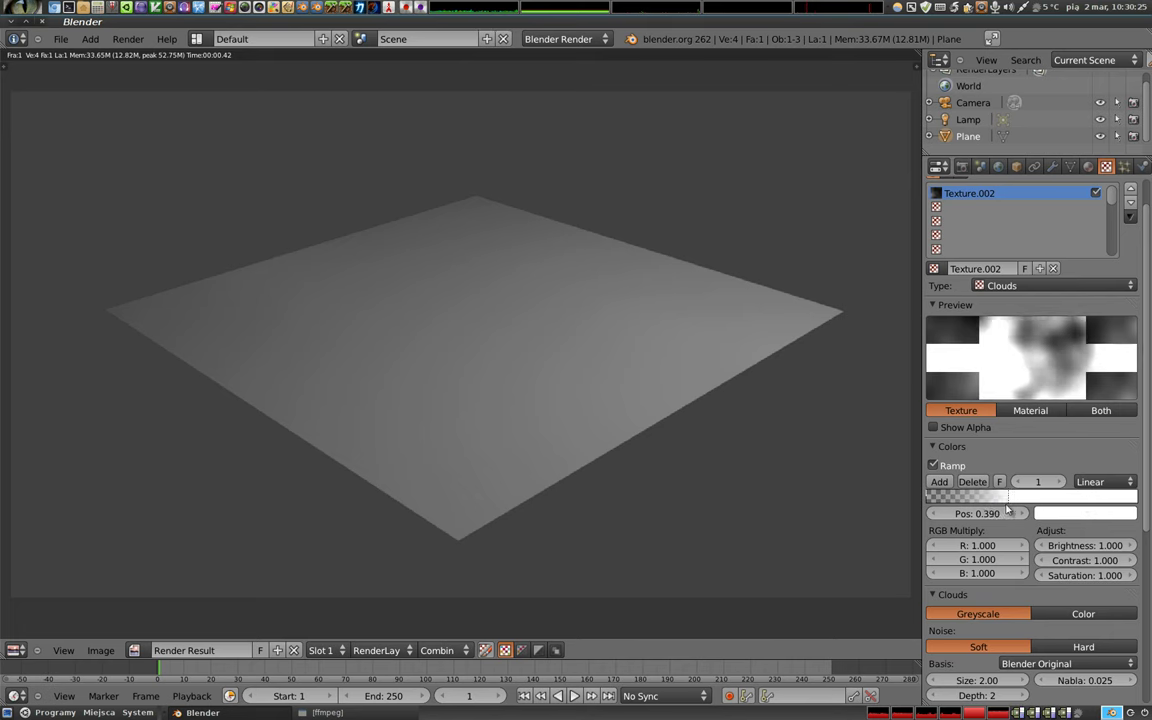
pyautogui.moveTo(1013, 509); pyautogui.dragTo(860, 450)
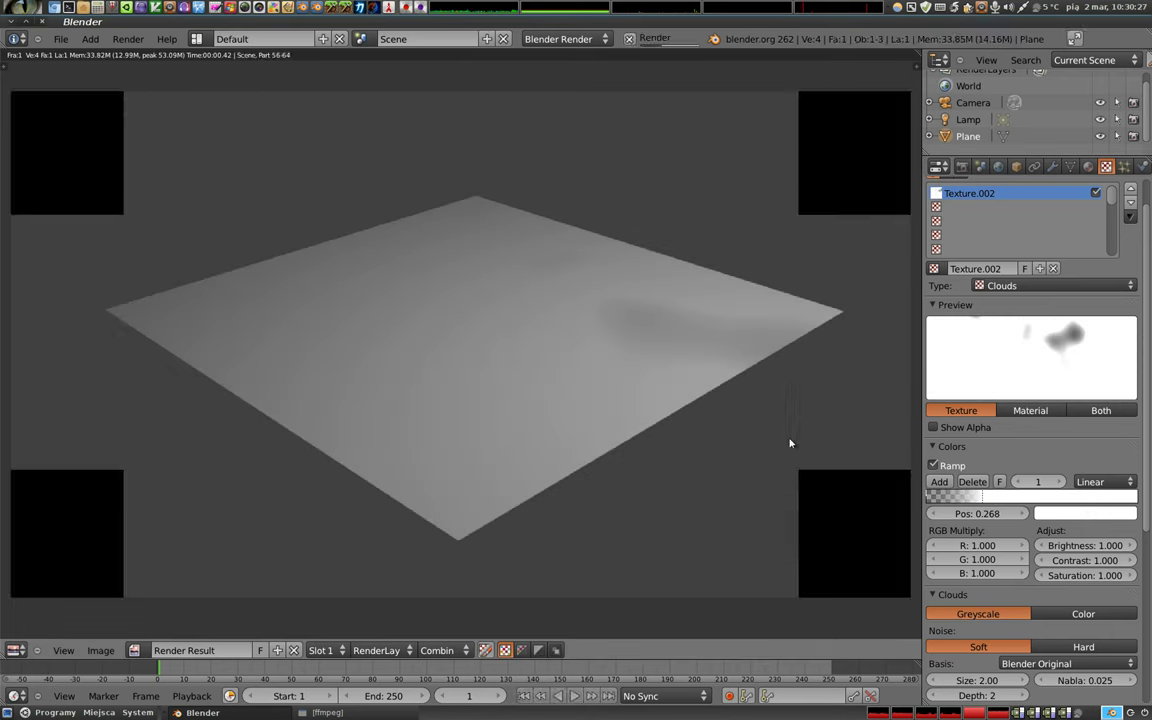
# Step: Raise the Clouds depth to 6 and tighten both ramp stops, then re-render
pyautogui.scroll(-2, 985, 612)
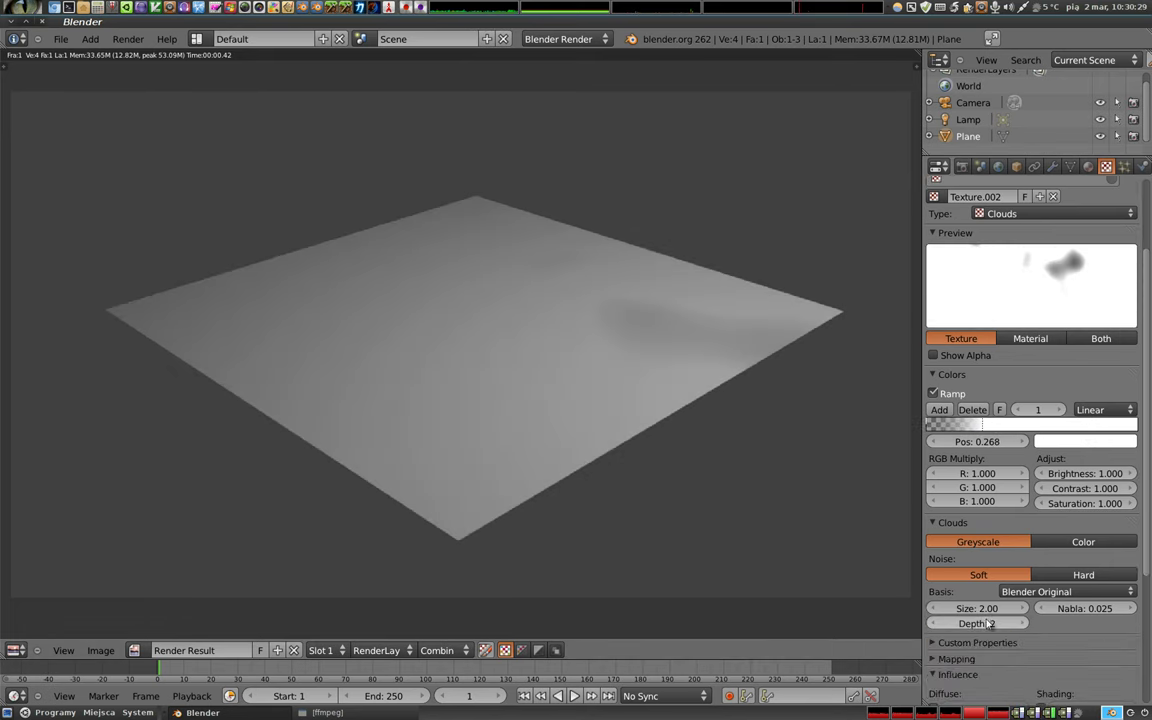
pyautogui.click(1021, 623)
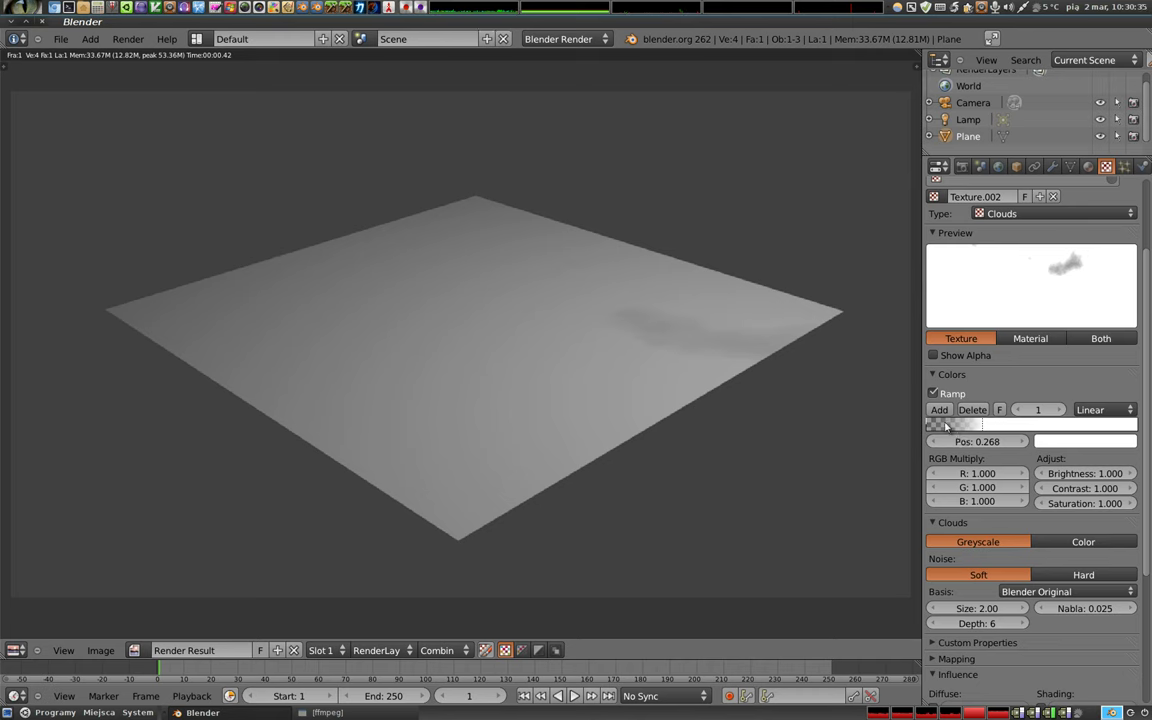
pyautogui.moveTo(987, 437); pyautogui.dragTo(1065, 432)
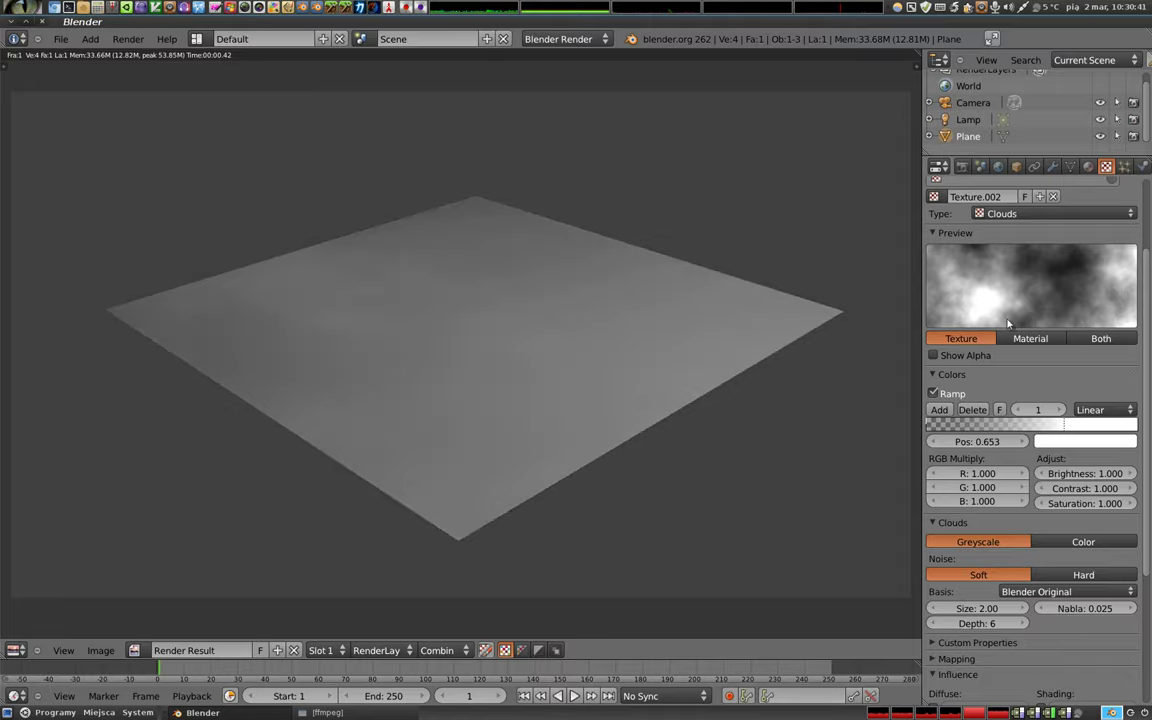
pyautogui.moveTo(928, 425); pyautogui.dragTo(1034, 430)
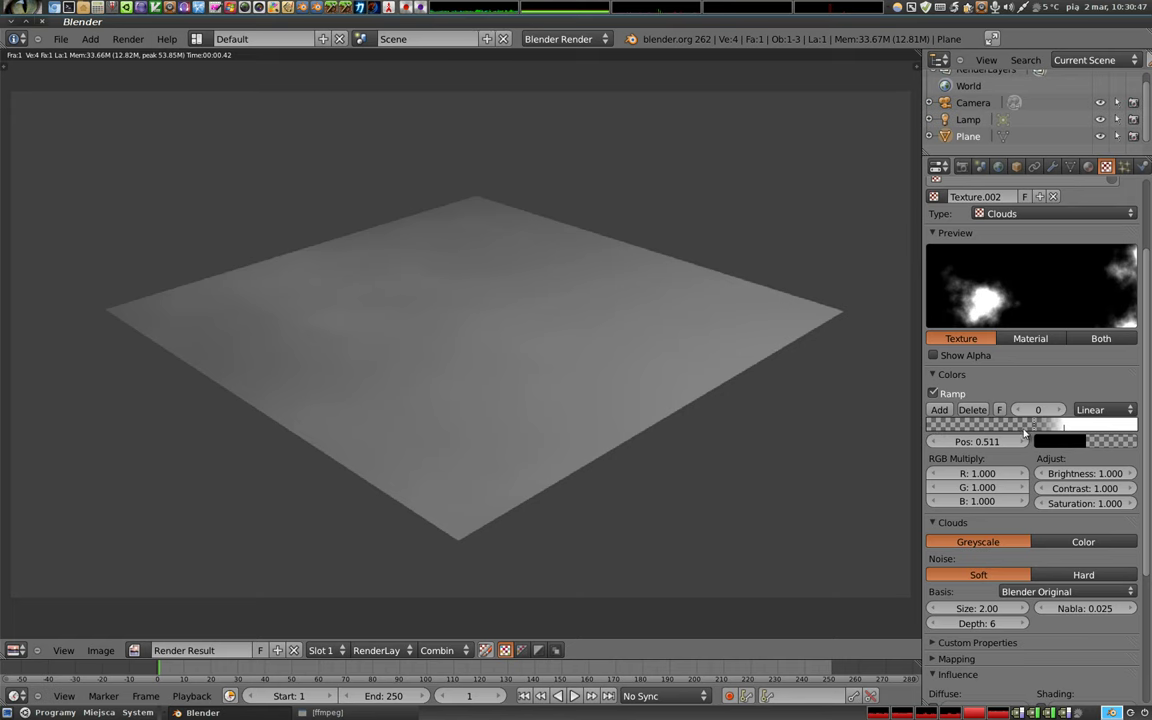
pyautogui.press('F12')
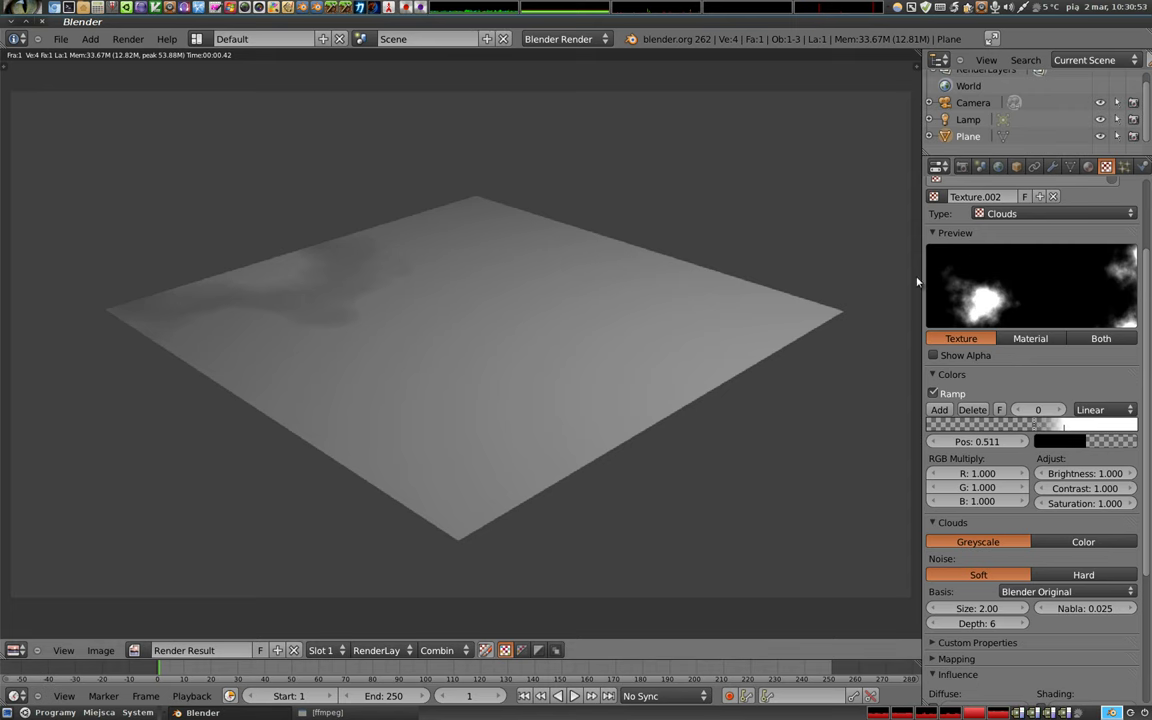
# Step: Make the material's diffuse colour blue, then slide a ramp stop left for more cloud coverage
pyautogui.click(1089, 166)
pyautogui.click(976, 419)
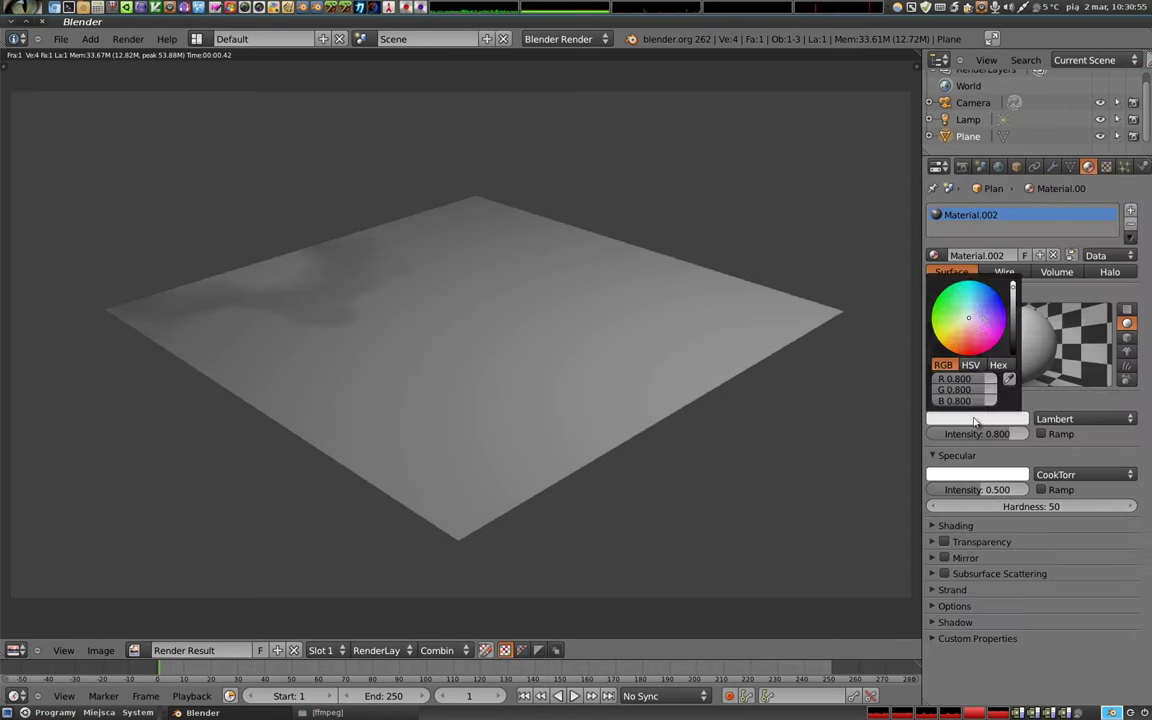
pyautogui.moveTo(969, 322); pyautogui.dragTo(948, 338)
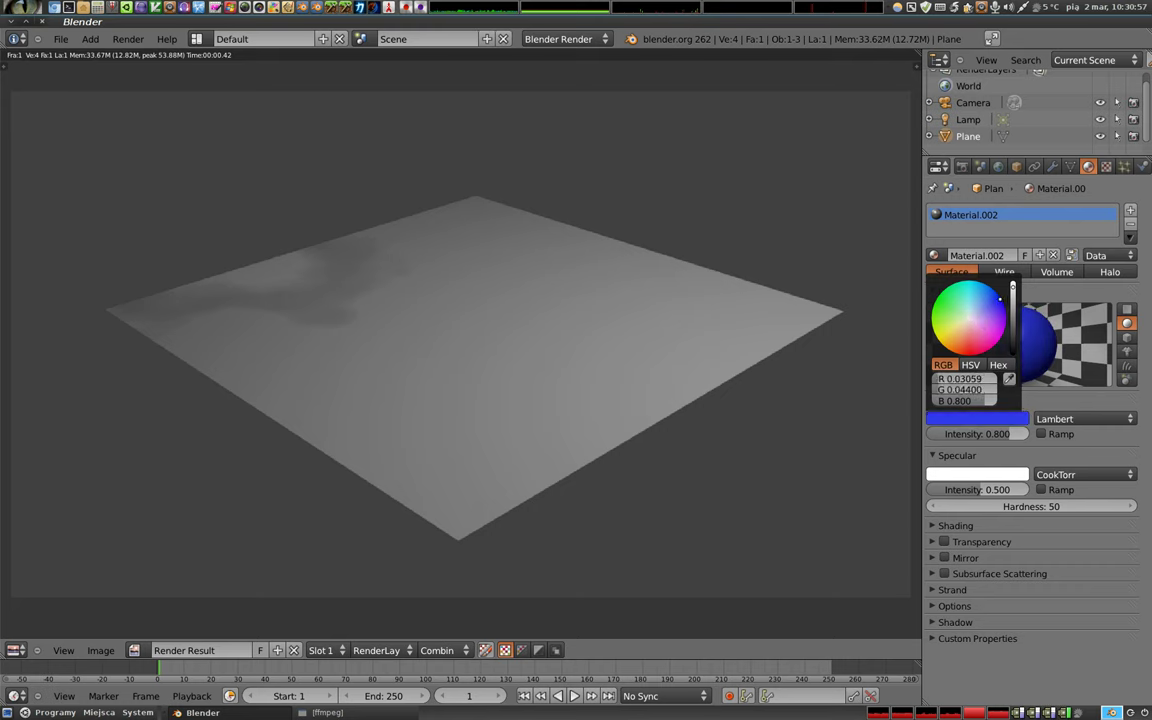
pyautogui.press('F12')
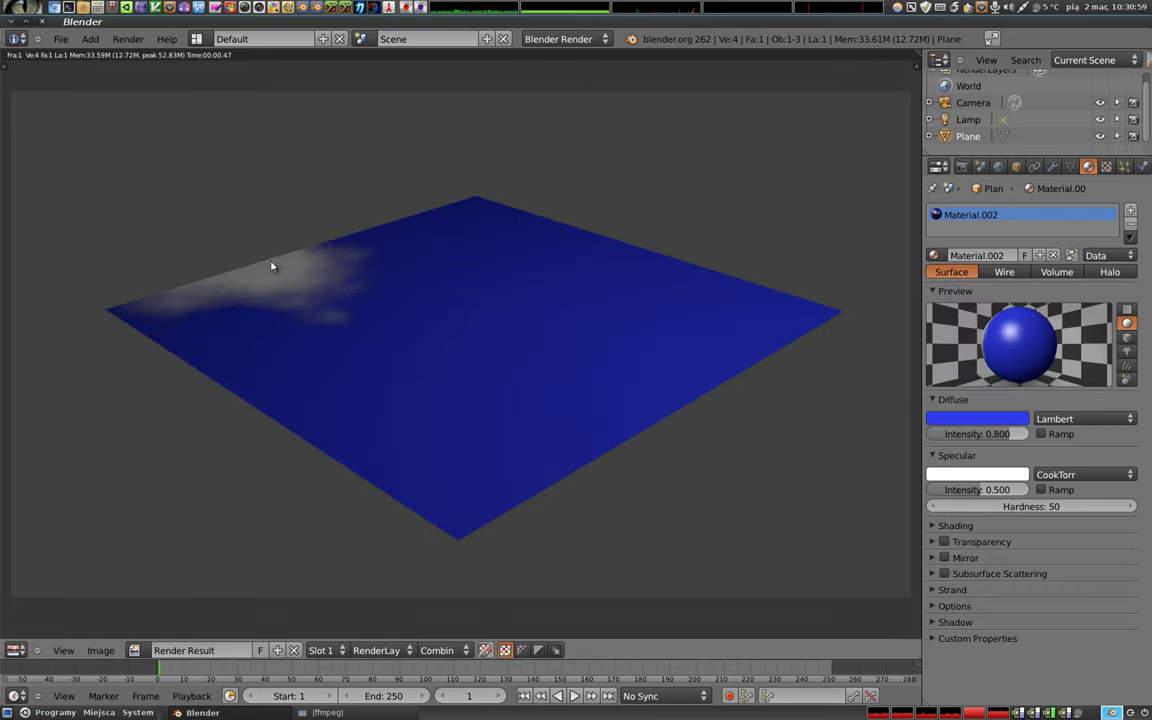
pyautogui.click(1106, 166)
pyautogui.moveTo(1045, 430)
pyautogui.mouseDown()
pyautogui.moveTo(1007, 430)
pyautogui.moveTo(1036, 435)
pyautogui.moveTo(1020, 438)
pyautogui.mouseUp()
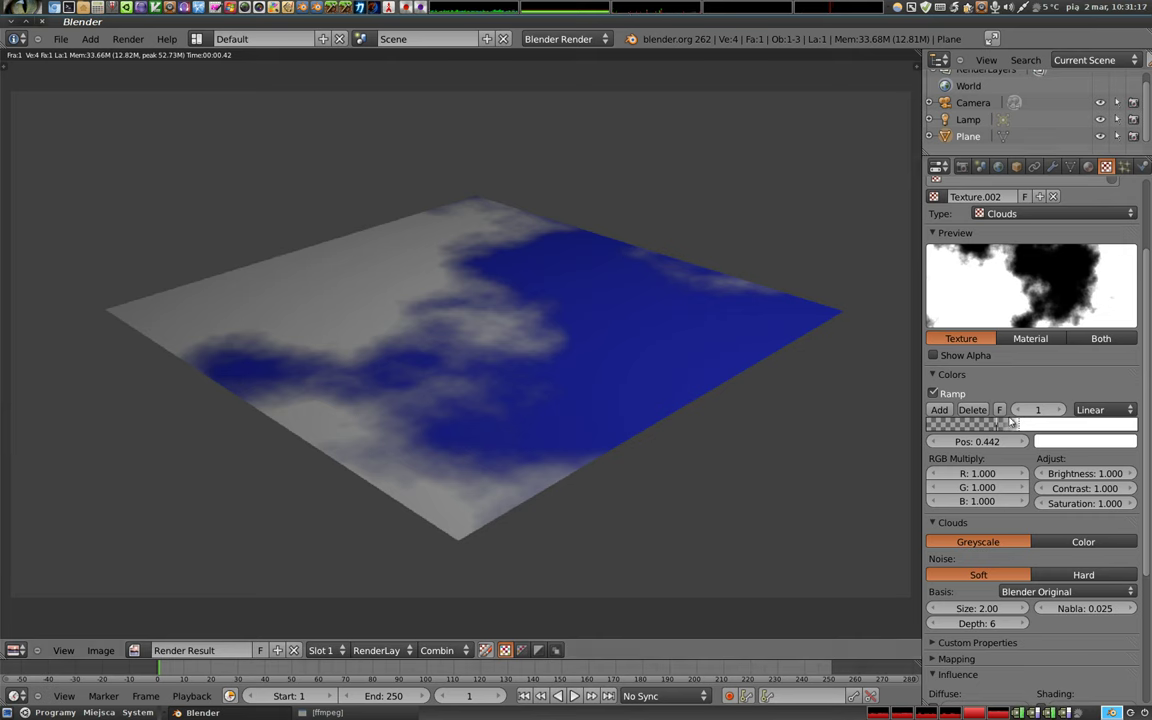
# Step: Adjust both ramp stops until white clouds cover half the plane, first stop at 0.323
pyautogui.moveTo(1018, 425)
pyautogui.mouseDown()
pyautogui.moveTo(951, 428)
pyautogui.moveTo(1065, 427)
pyautogui.mouseUp()
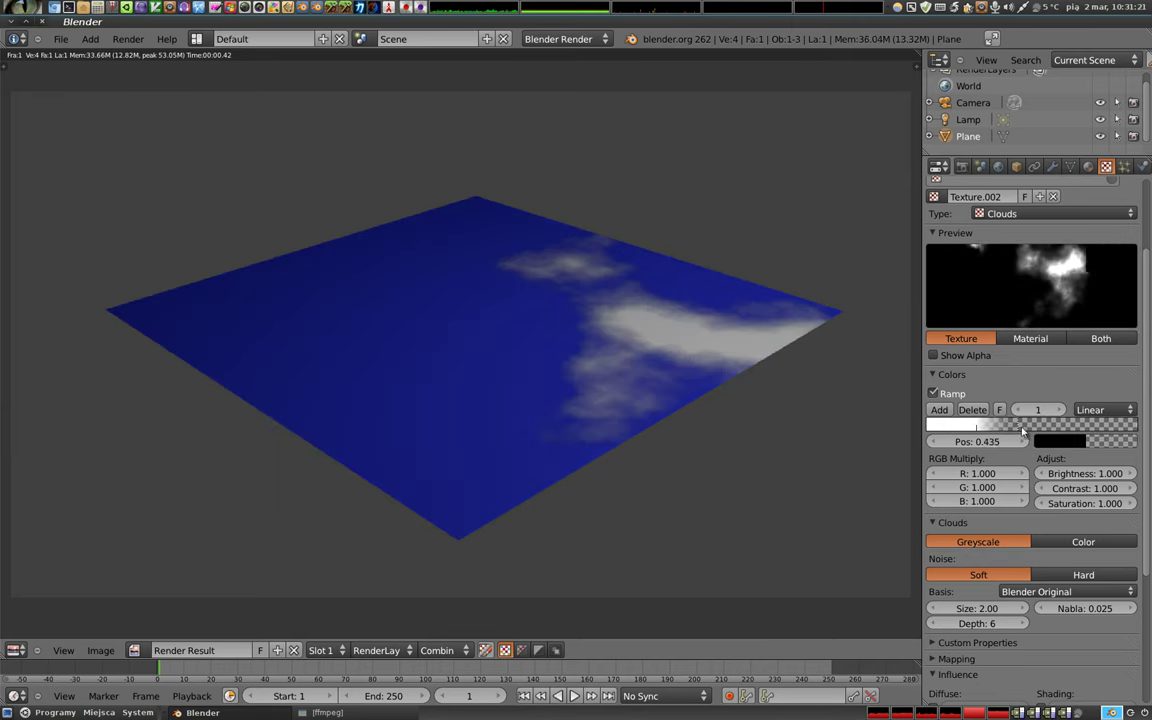
pyautogui.moveTo(1055, 428); pyautogui.dragTo(1053, 428)
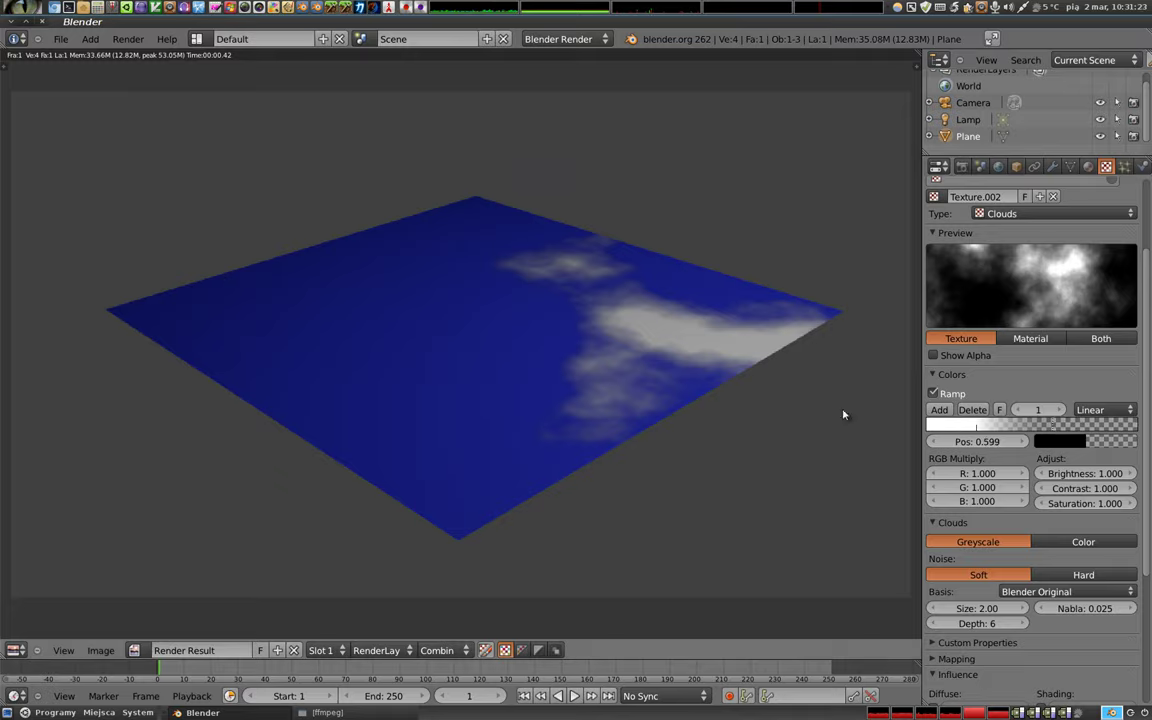
pyautogui.moveTo(983, 427); pyautogui.dragTo(1014, 428)
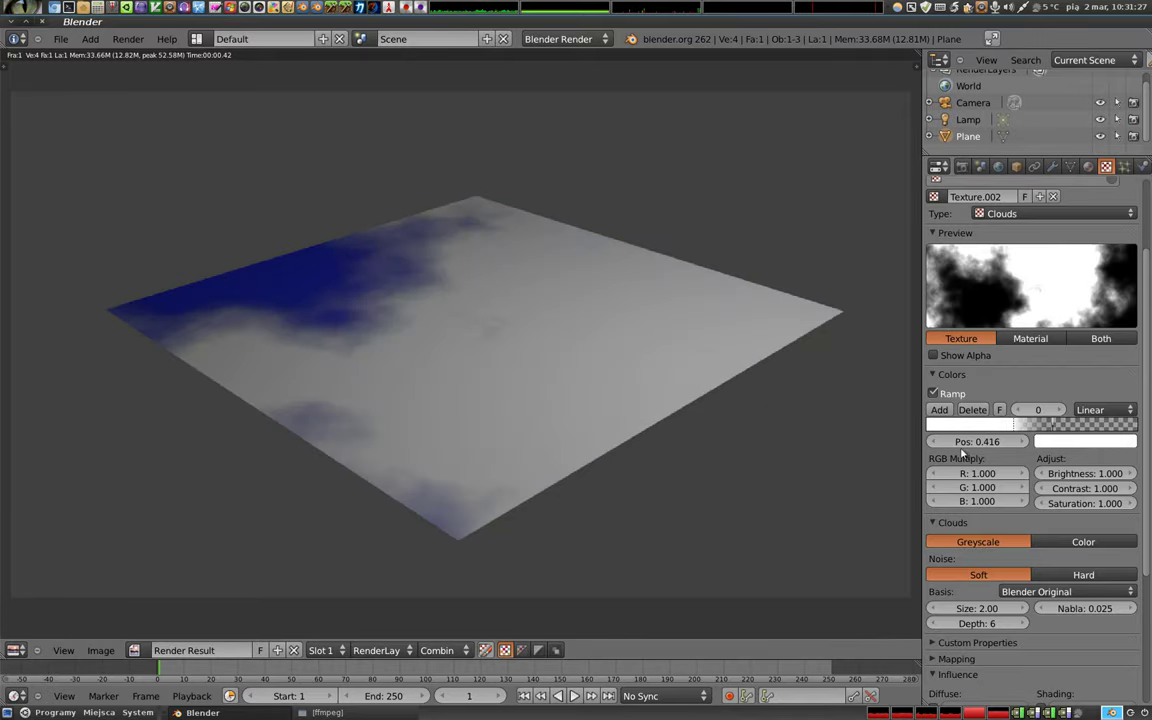
pyautogui.moveTo(1053, 430); pyautogui.dragTo(995, 432)
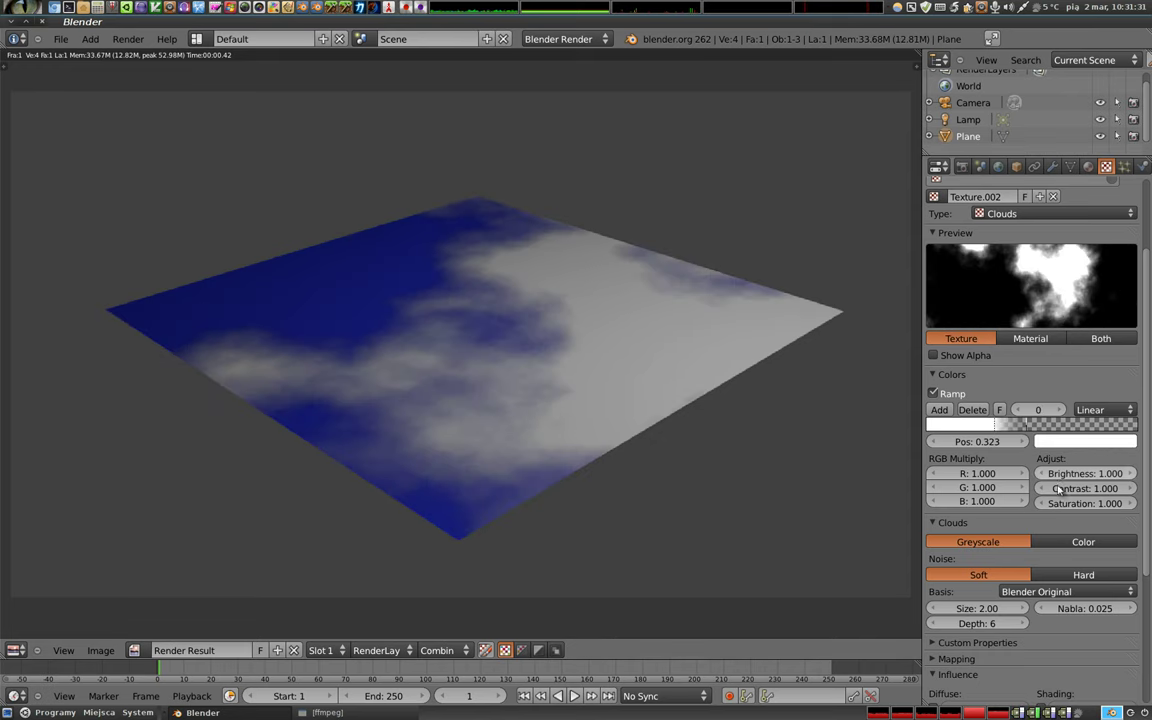
# Step: Switch the noise basis to Voronoi Crackle, briefly trying Voronoi F1 first
pyautogui.click(1050, 591)
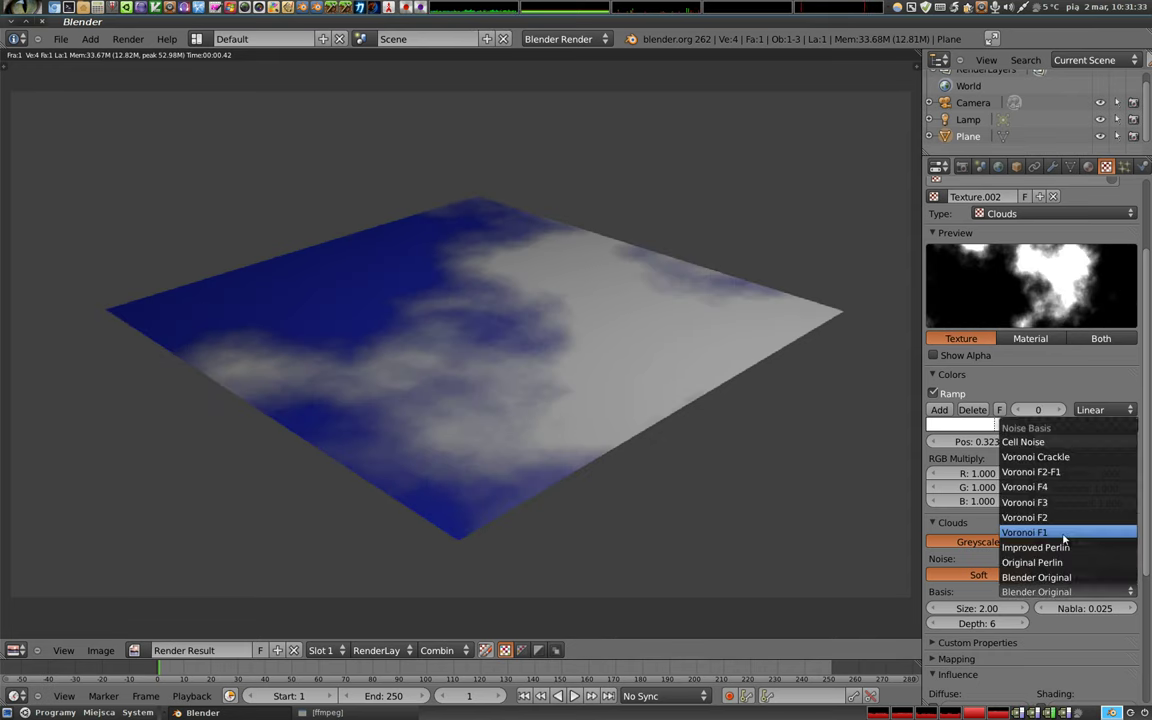
pyautogui.click(1013, 531)
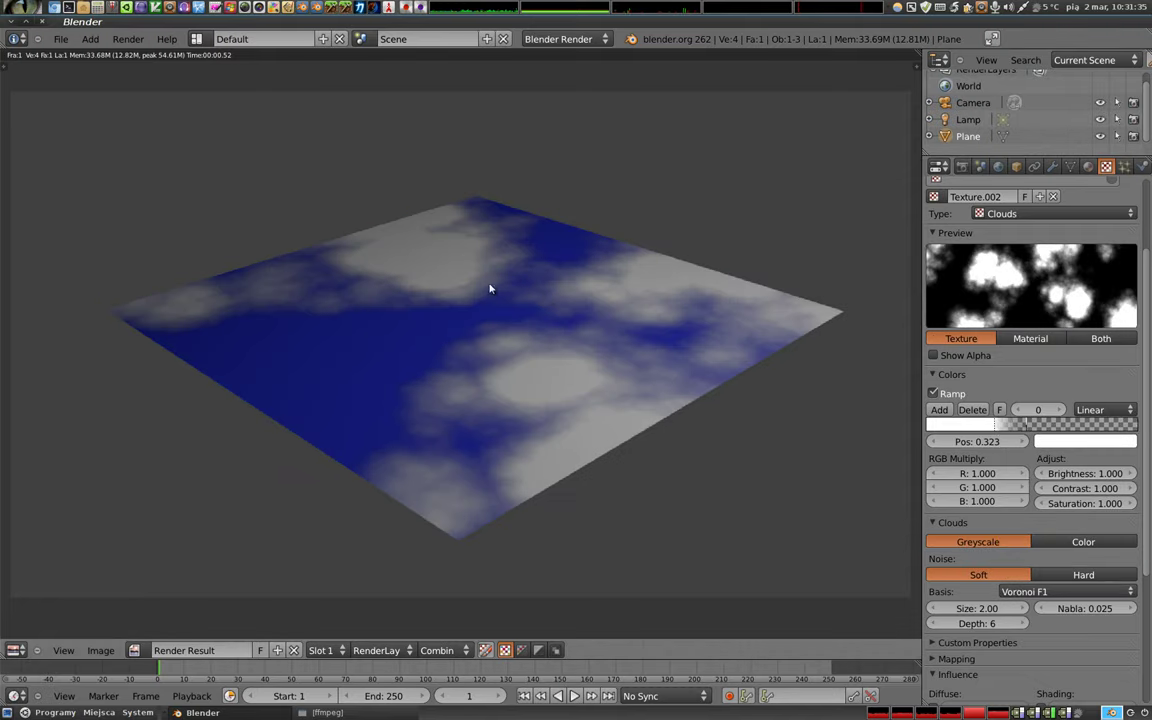
pyautogui.click(1060, 591)
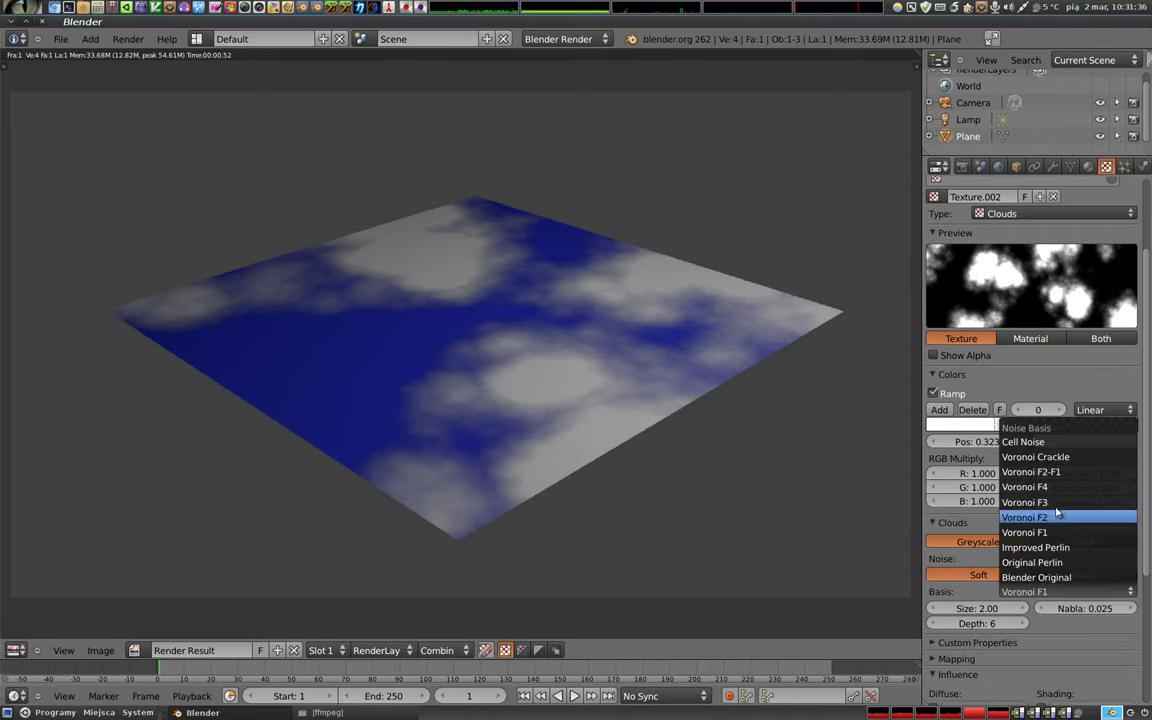
pyautogui.click(1057, 459)
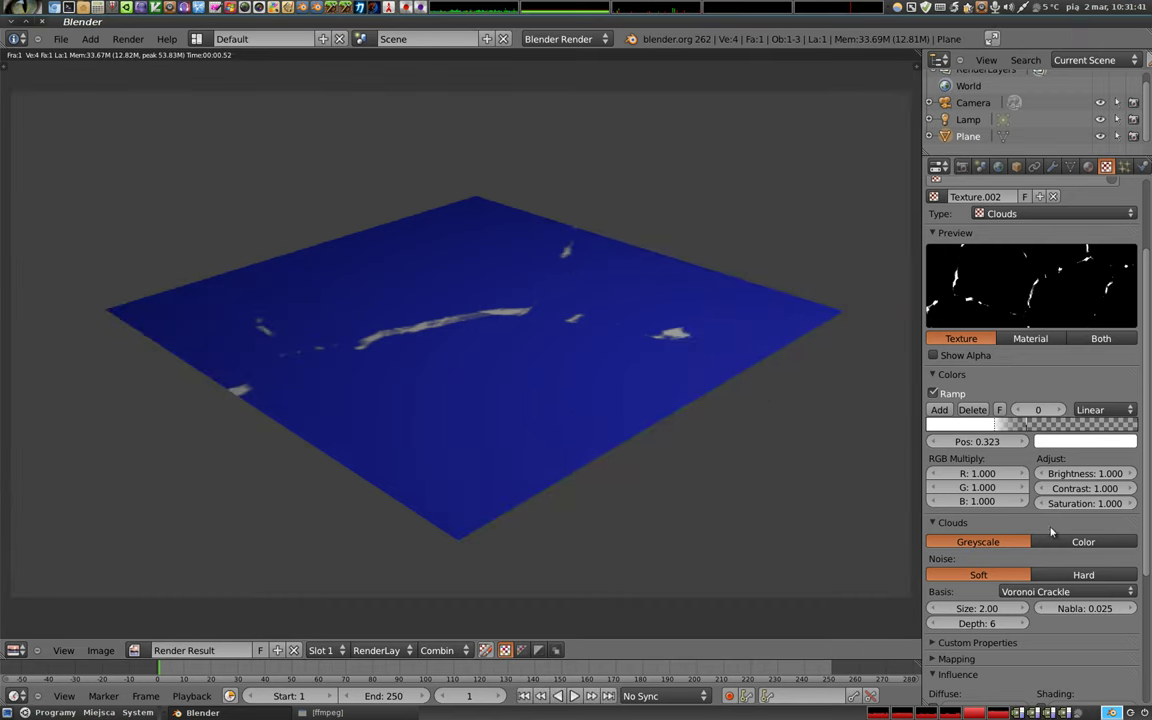
# Step: Slide the ramp stops right to 0.713 and 0.967 for thick white veins, rendering twice
pyautogui.moveTo(1020, 428); pyautogui.dragTo(1108, 432)
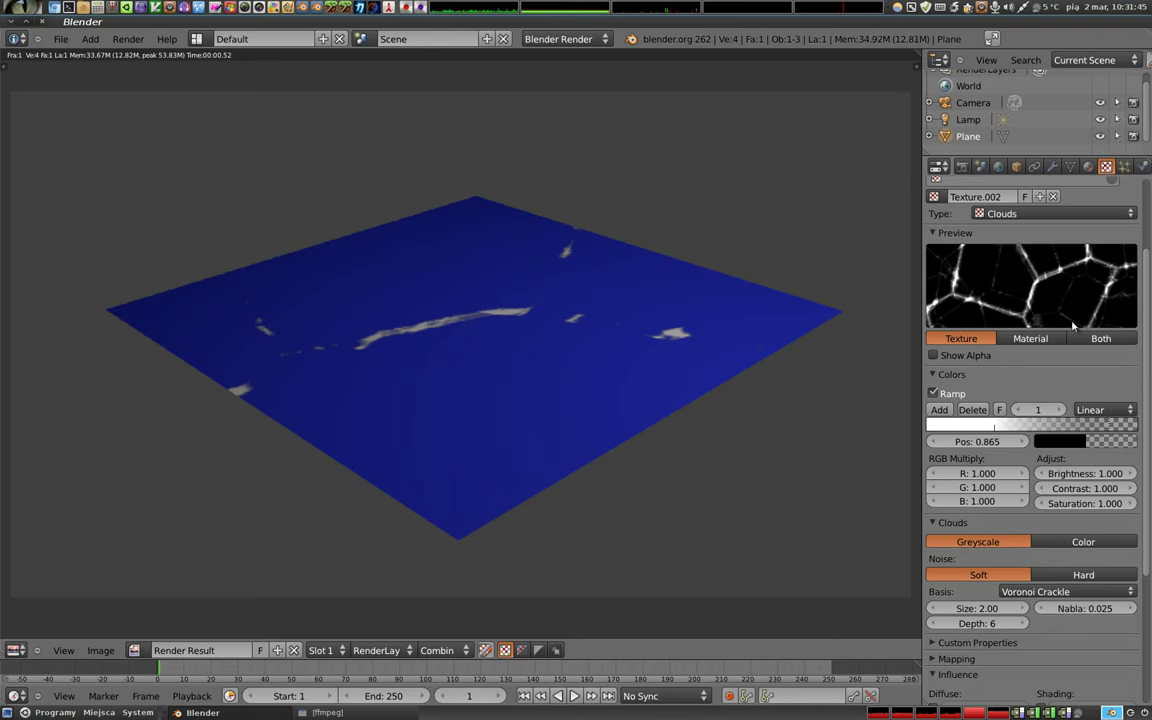
pyautogui.press('F12')
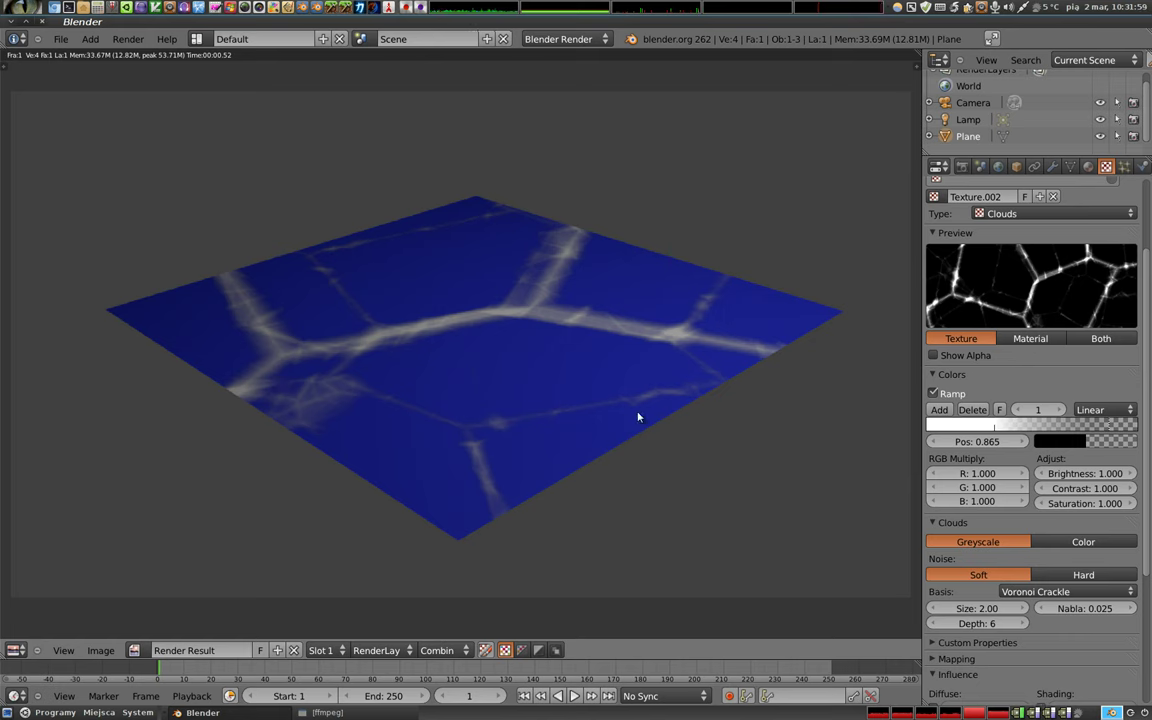
pyautogui.moveTo(987, 430); pyautogui.dragTo(1075, 430)
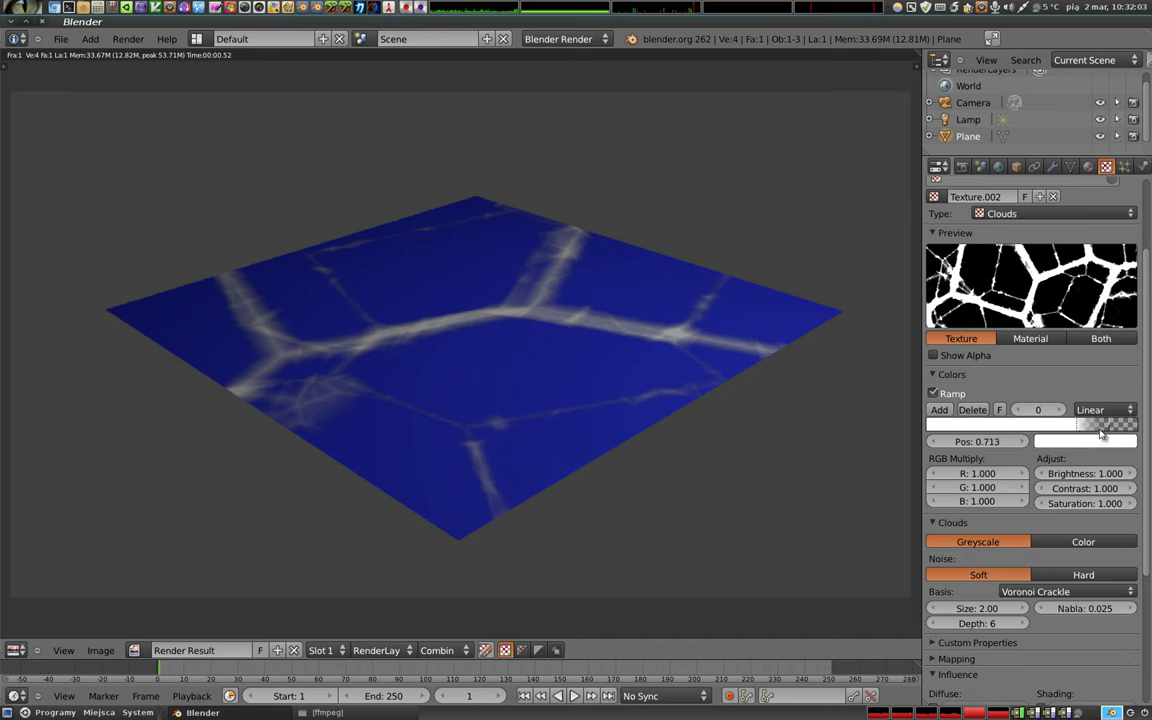
pyautogui.click(1124, 428)
pyautogui.press('F12')
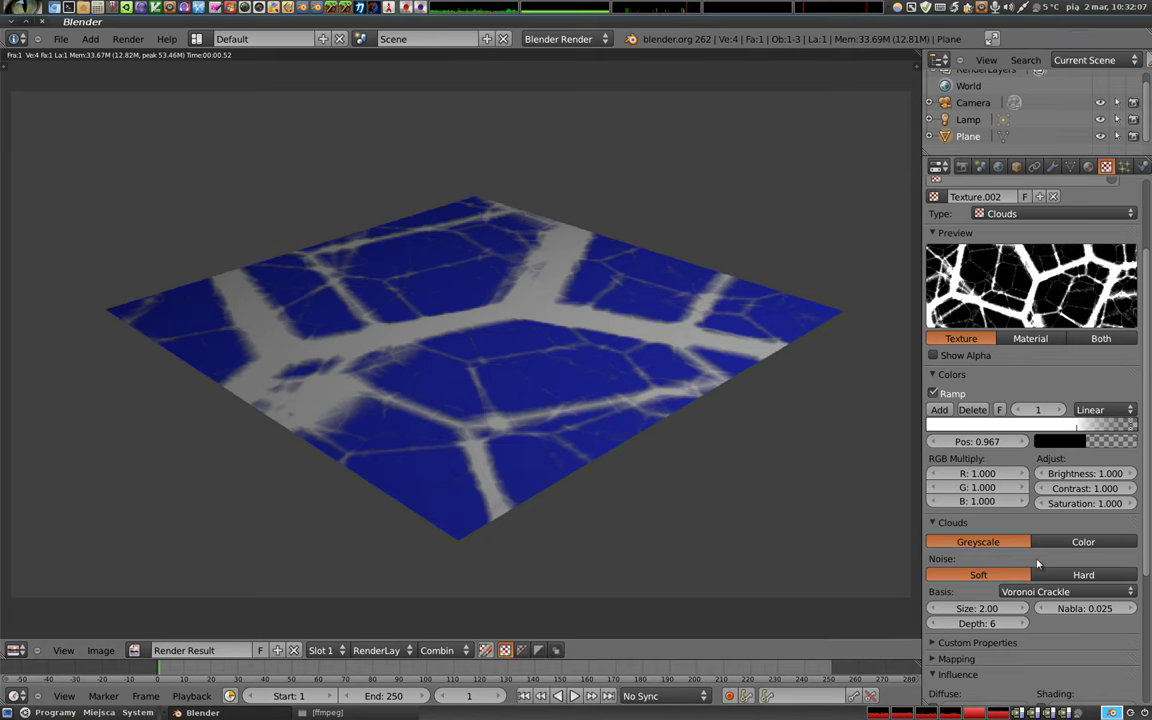
# Step: Switch the basis to Cell Noise and set the ramp stops to 0.420 and 0.618, rendering each change
pyautogui.click(1068, 591)
pyautogui.click(1025, 441)
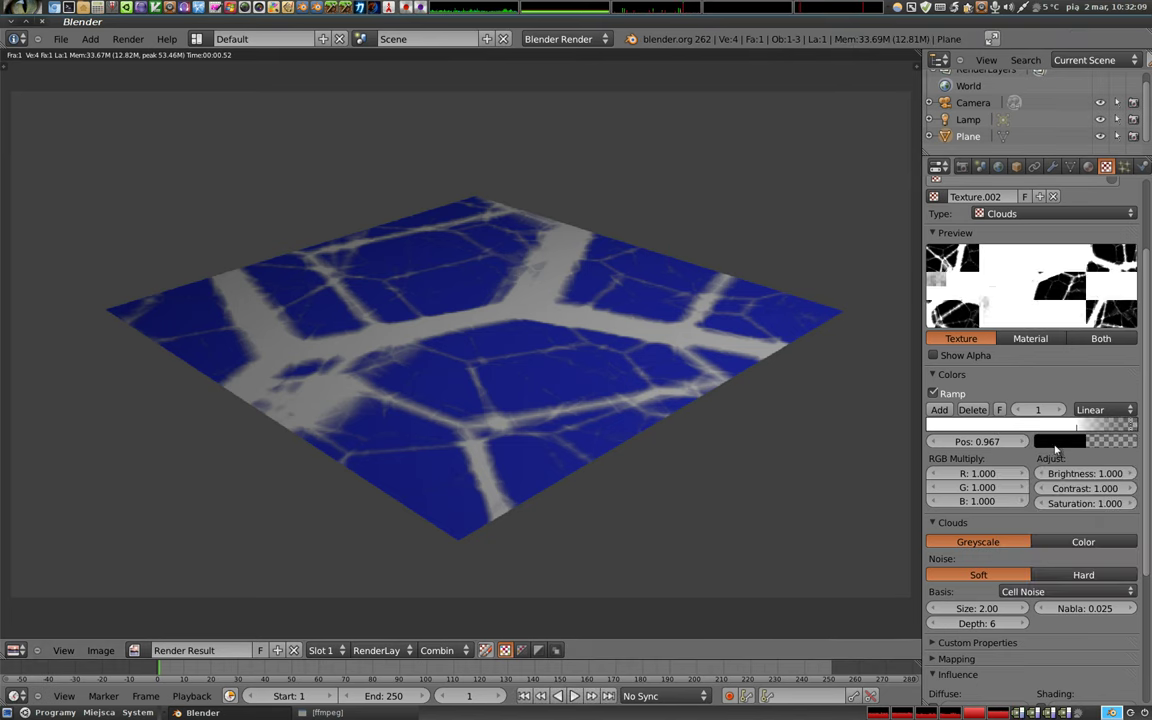
pyautogui.press('F12')
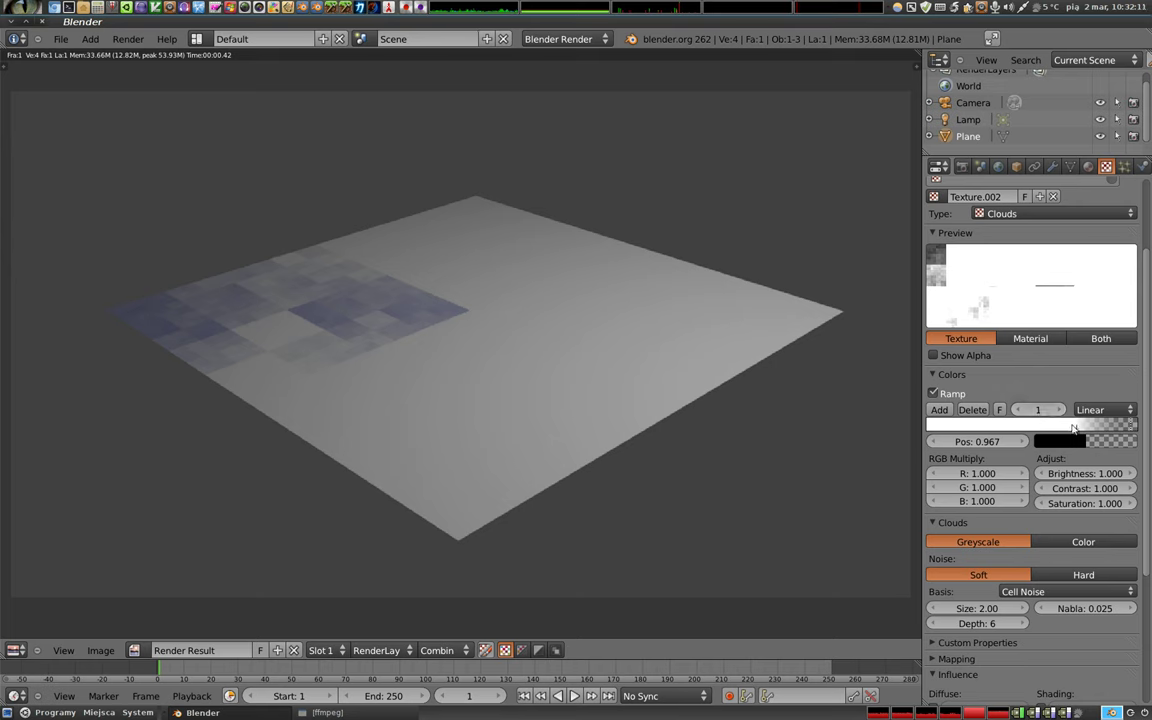
pyautogui.moveTo(1073, 428); pyautogui.dragTo(1015, 428)
pyautogui.moveTo(1125, 428); pyautogui.dragTo(1057, 428)
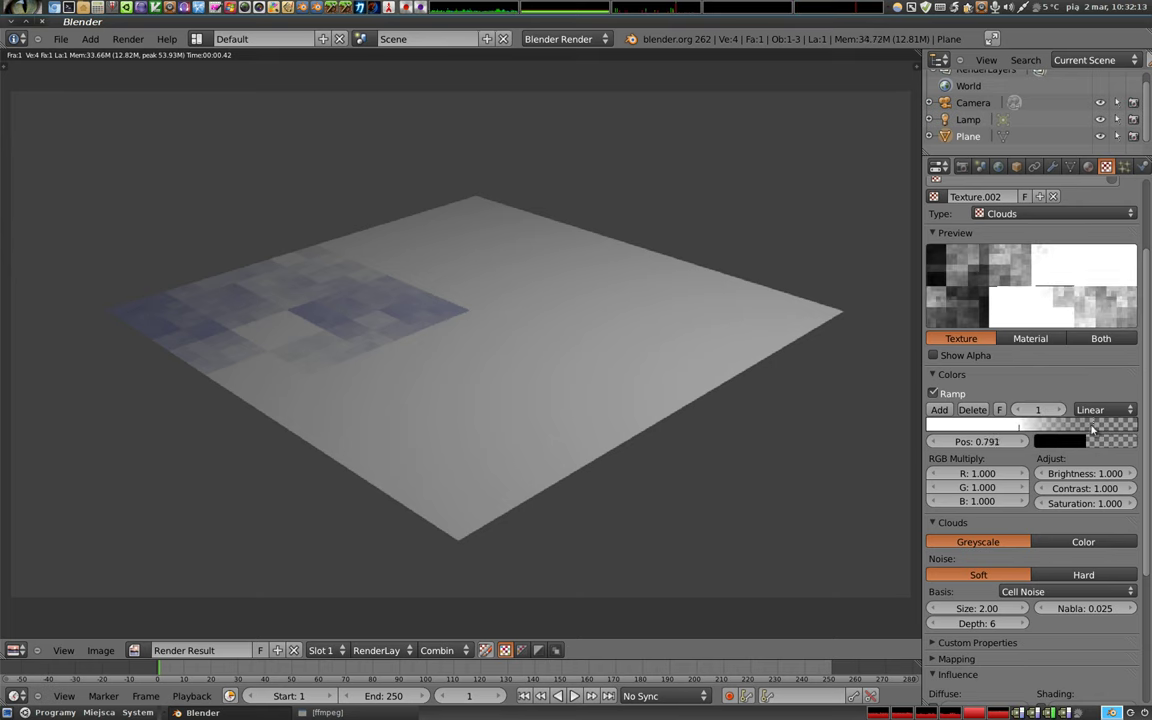
pyautogui.press('F12')
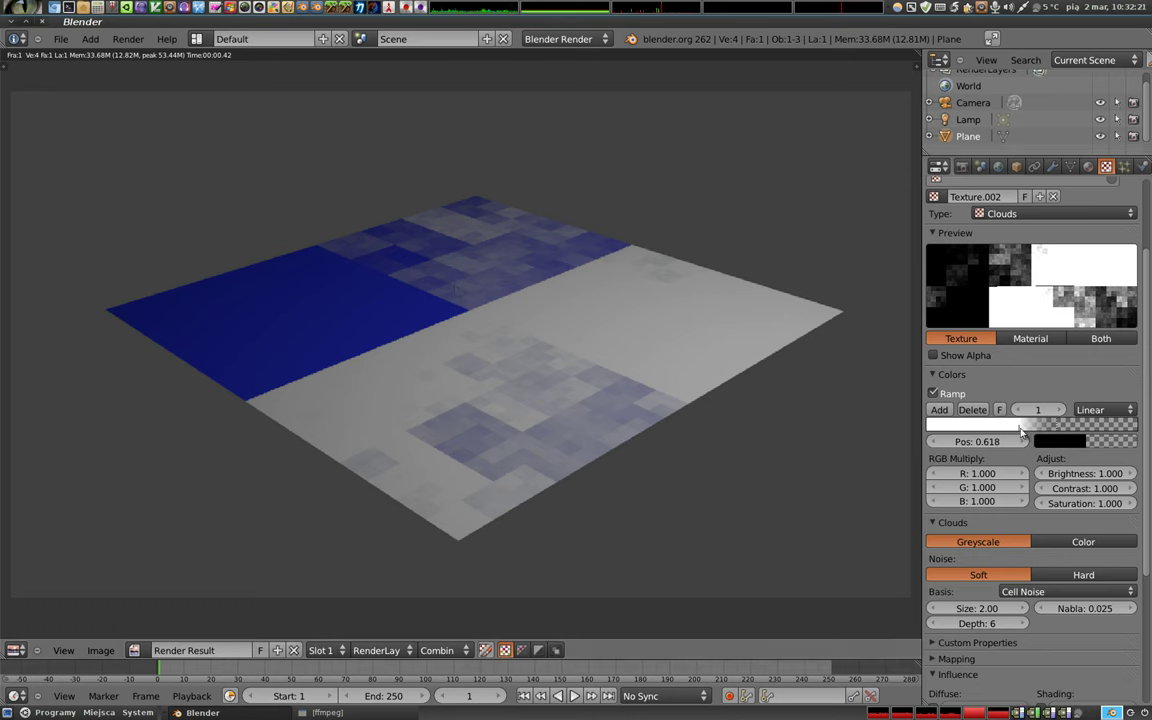
# Step: Push a ramp stop to the far end, then disable the colour ramp and re-render
pyautogui.moveTo(1022, 431); pyautogui.dragTo(1139, 442)
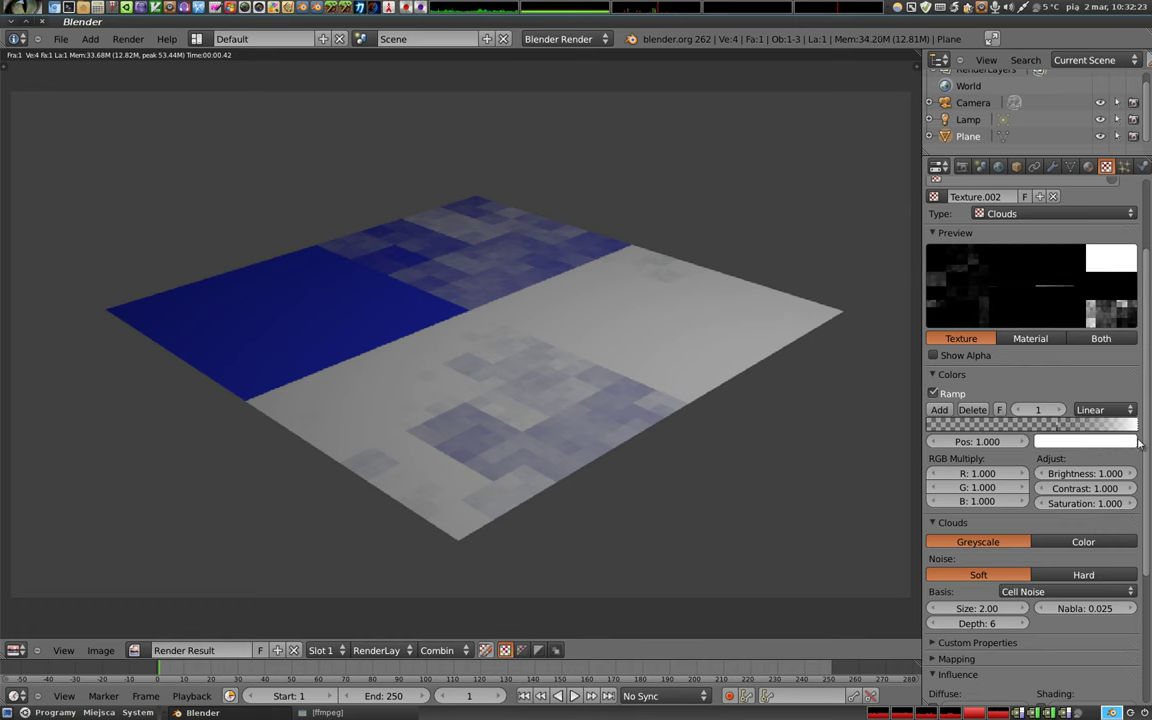
pyautogui.click(933, 393)
pyautogui.press('F12')
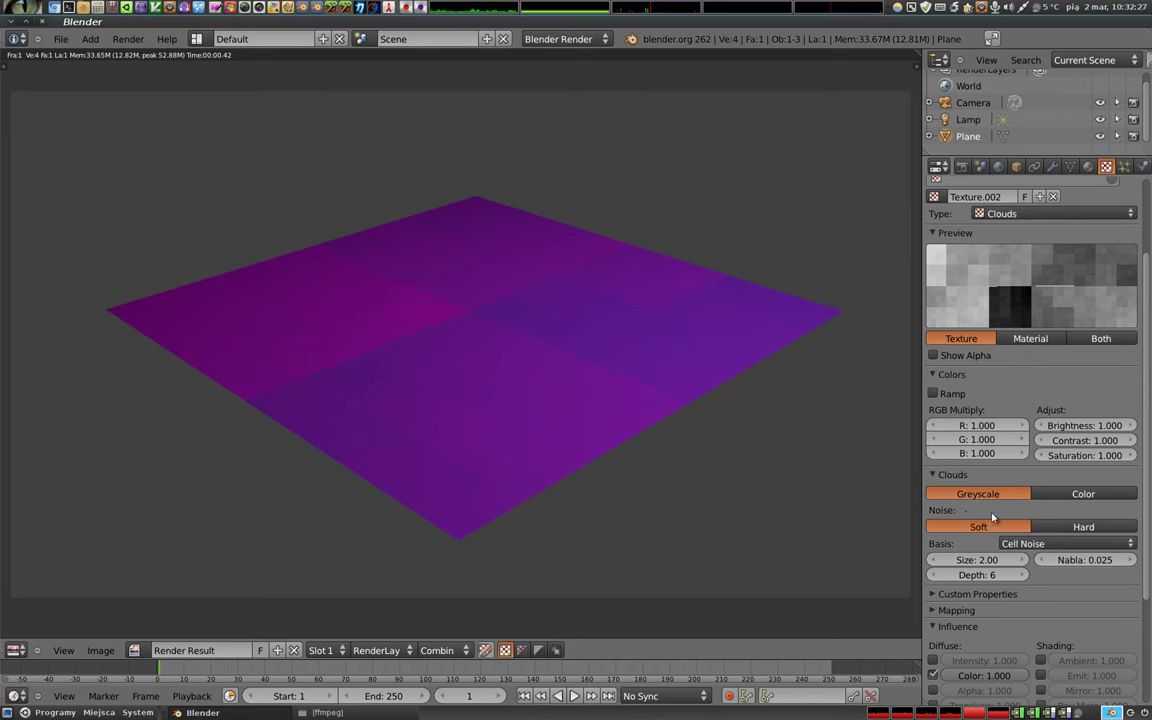
# Step: Set the Clouds size to 0.70 and the noise basis to Blender Original
pyautogui.scroll(-5, 1022, 527)
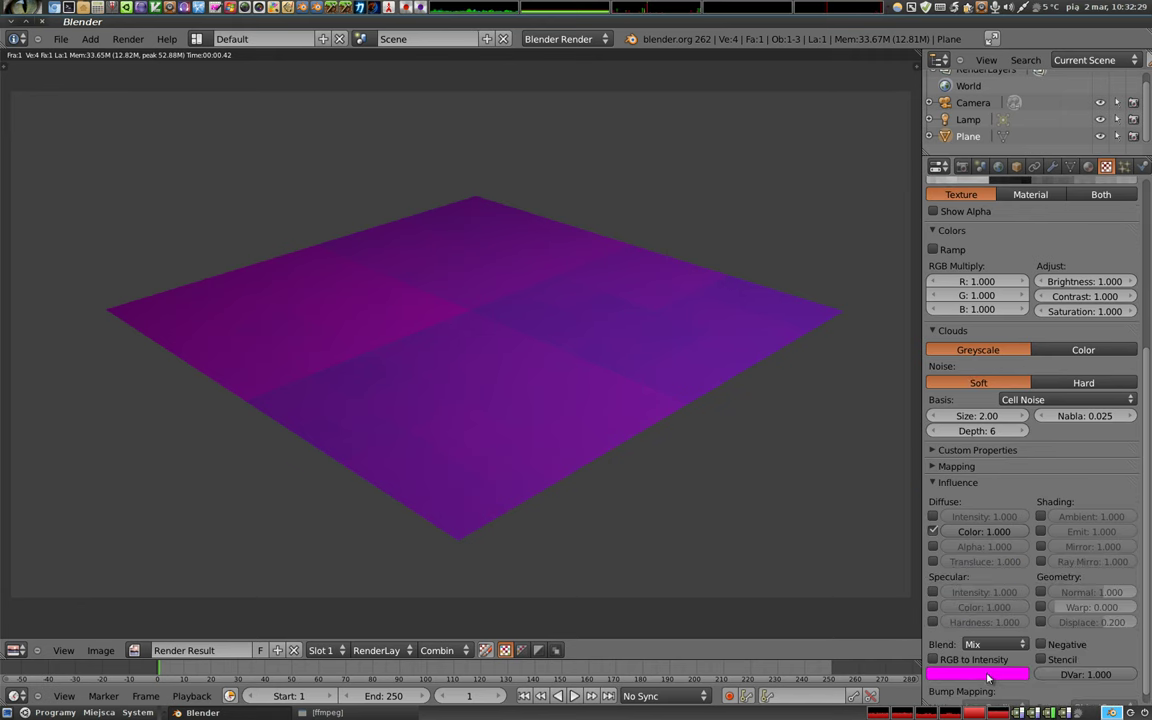
pyautogui.scroll(6, 988, 678)
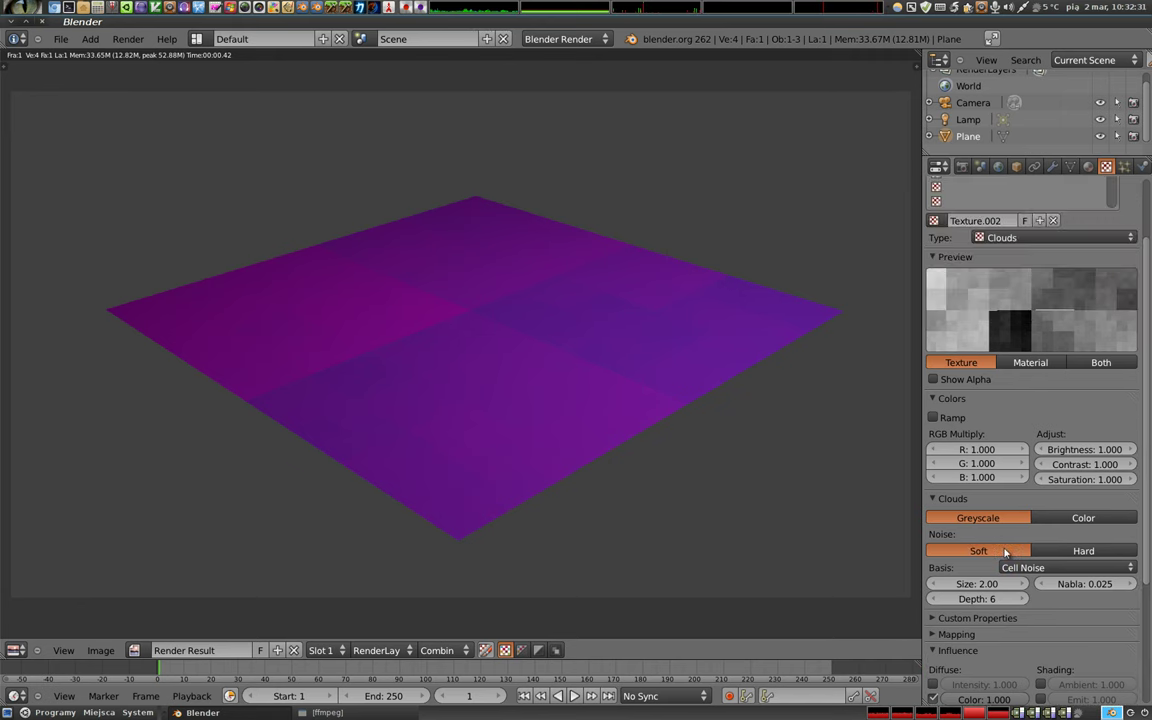
pyautogui.moveTo(977, 584); pyautogui.dragTo(945, 584)
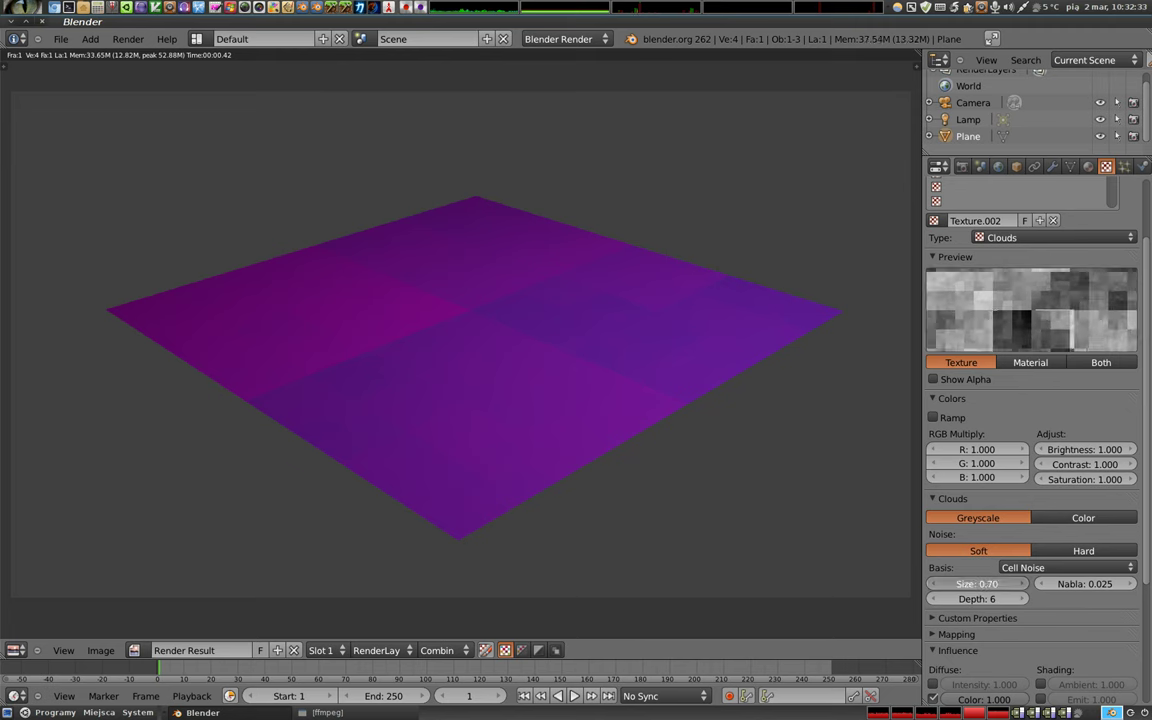
pyautogui.click(1060, 567)
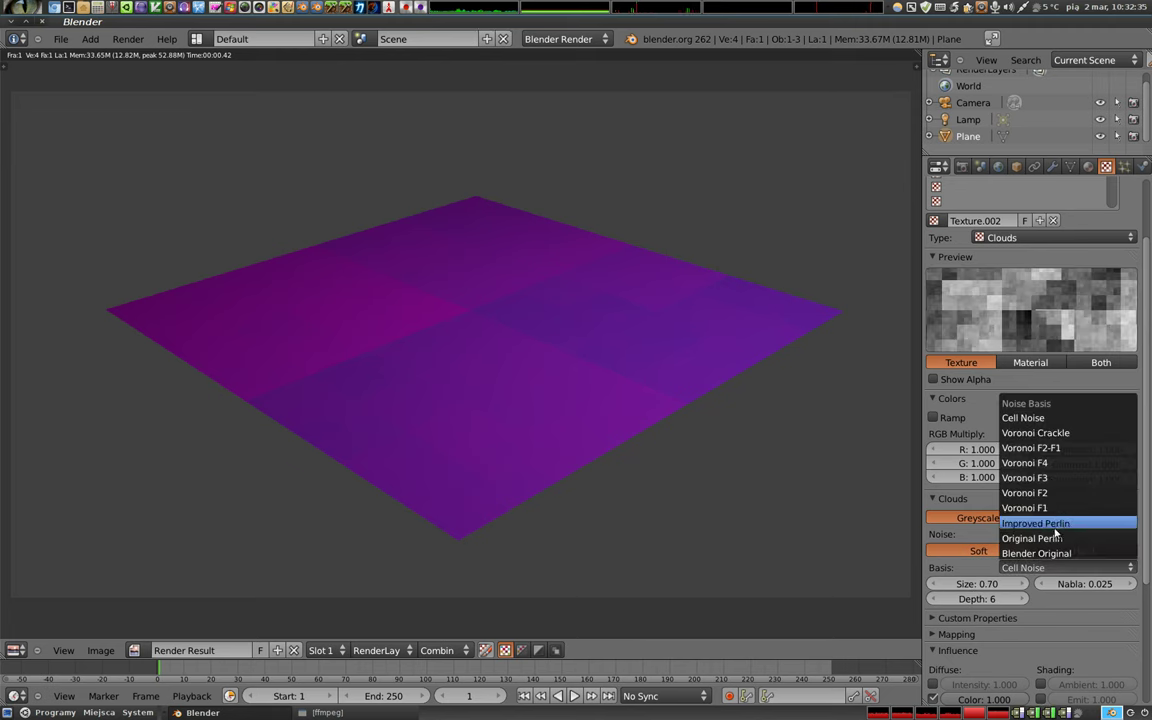
pyautogui.click(1053, 554)
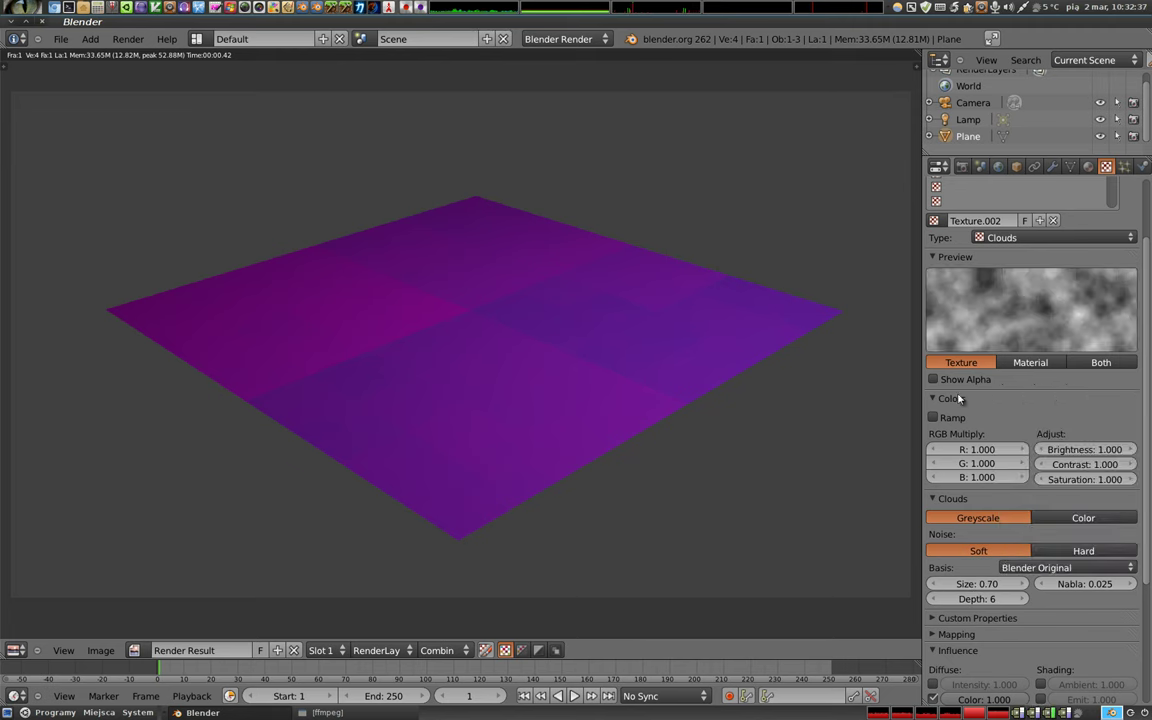
# Step: Raise the texture brightness to 0.600 and contrast to 4.400
pyautogui.moveTo(1104, 444)
pyautogui.mouseDown()
pyautogui.moveTo(1130, 444)
pyautogui.moveTo(1010, 449)
pyautogui.mouseUp()
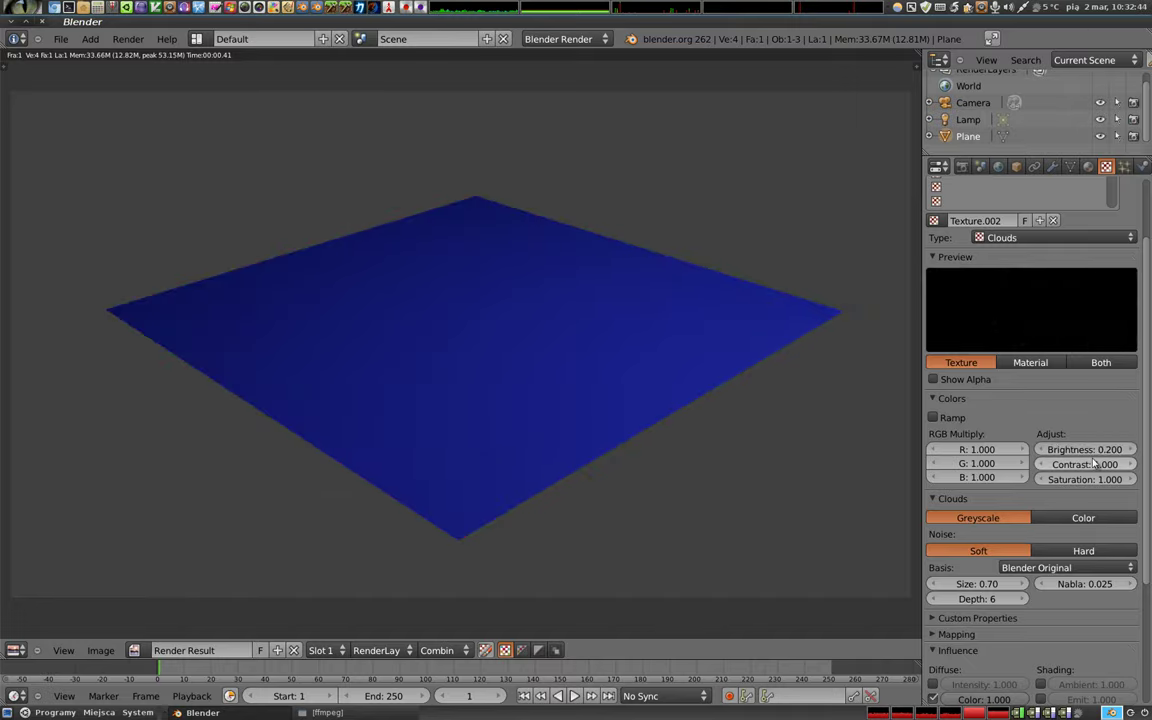
pyautogui.moveTo(1118, 449); pyautogui.dragTo(1130, 452)
pyautogui.click(1130, 452)
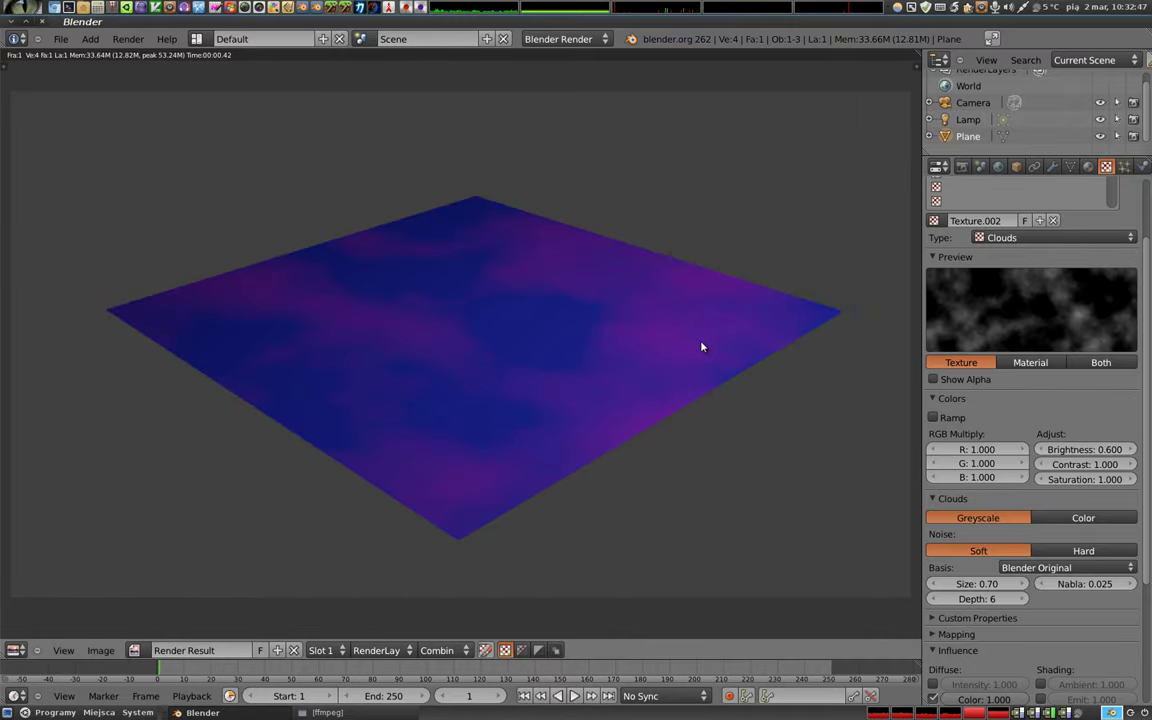
pyautogui.moveTo(1127, 467); pyautogui.dragTo(1107, 468)
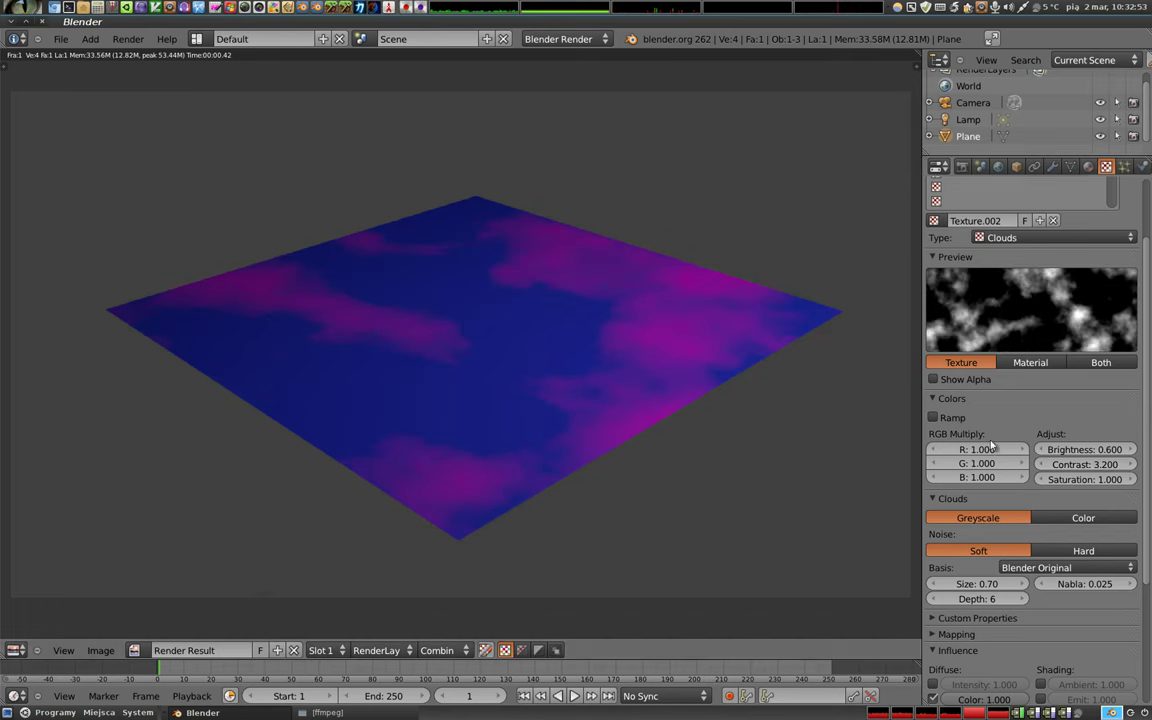
pyautogui.moveTo(1045, 465); pyautogui.dragTo(1007, 468)
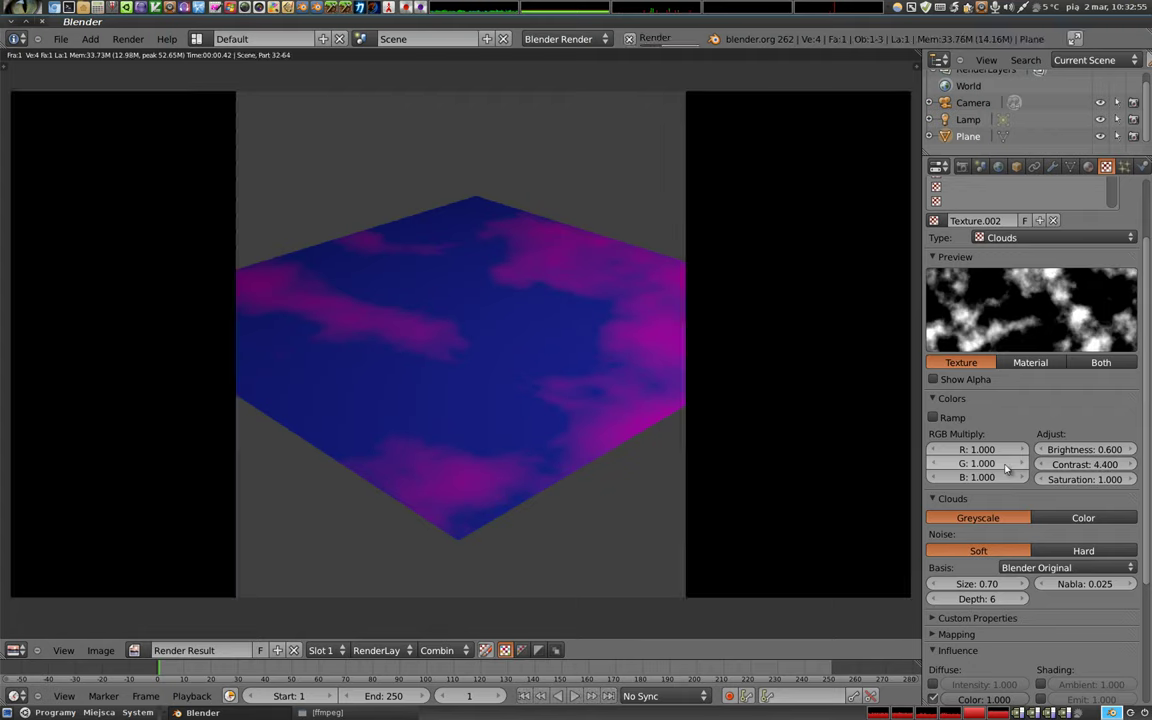
pyautogui.scroll(-3, 1053, 663)
pyautogui.scroll(-3, 1053, 663)
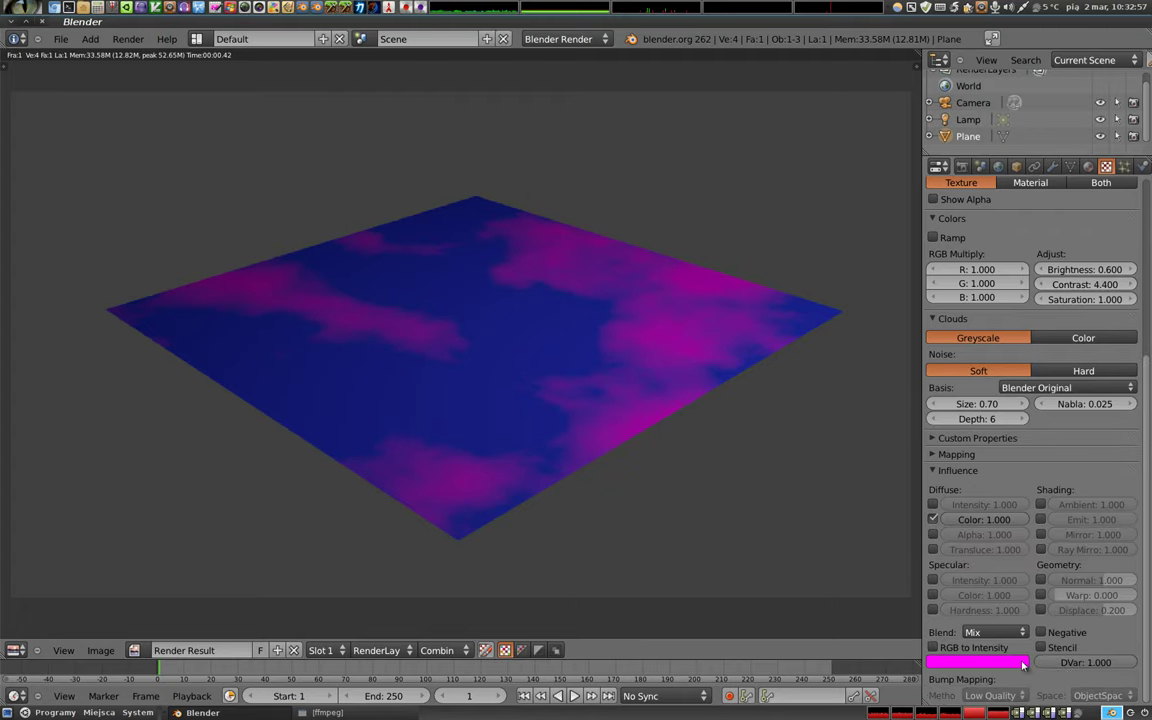
# Step: Change the Influence blend colour from magenta to white, then to blue, for faint clouds
pyautogui.click(1022, 665)
pyautogui.click(977, 494)
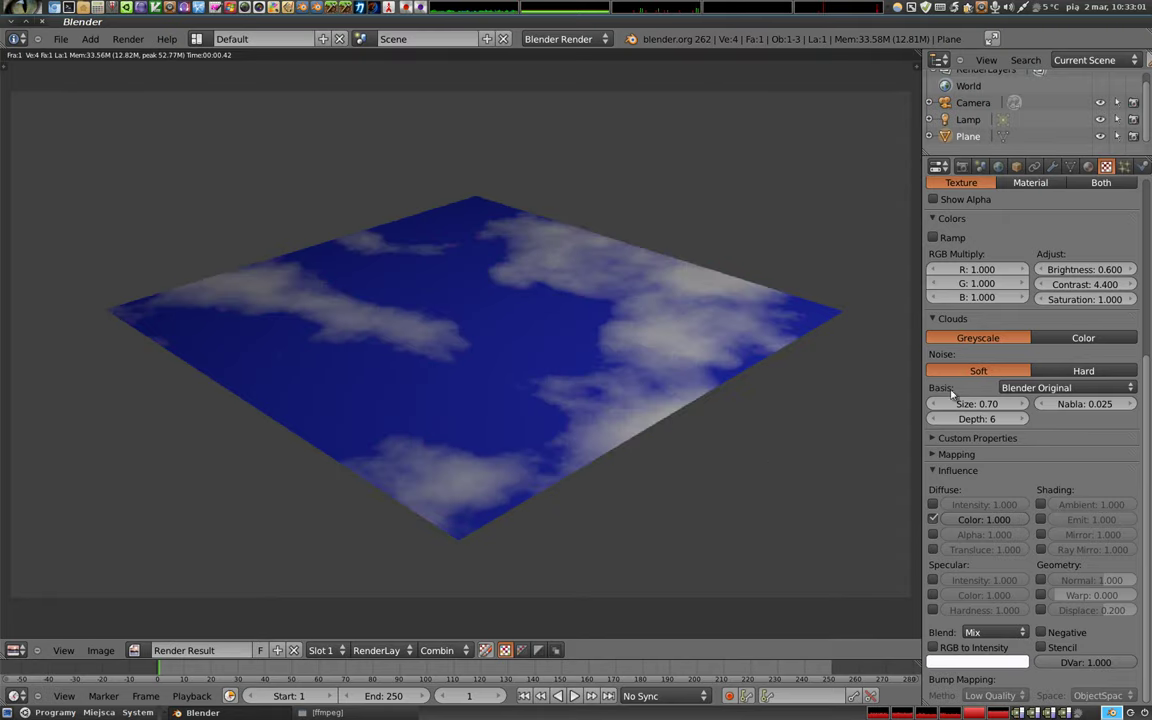
pyautogui.click(977, 660)
pyautogui.click(996, 545)
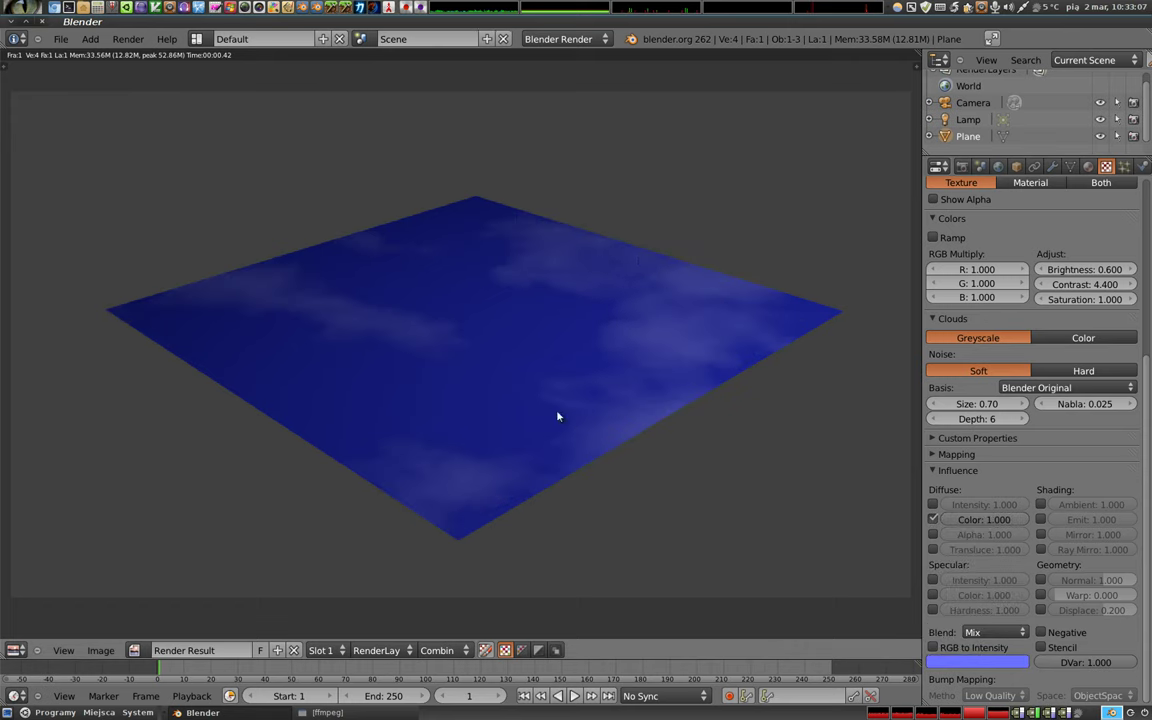
pyautogui.scroll(5, 1037, 489)
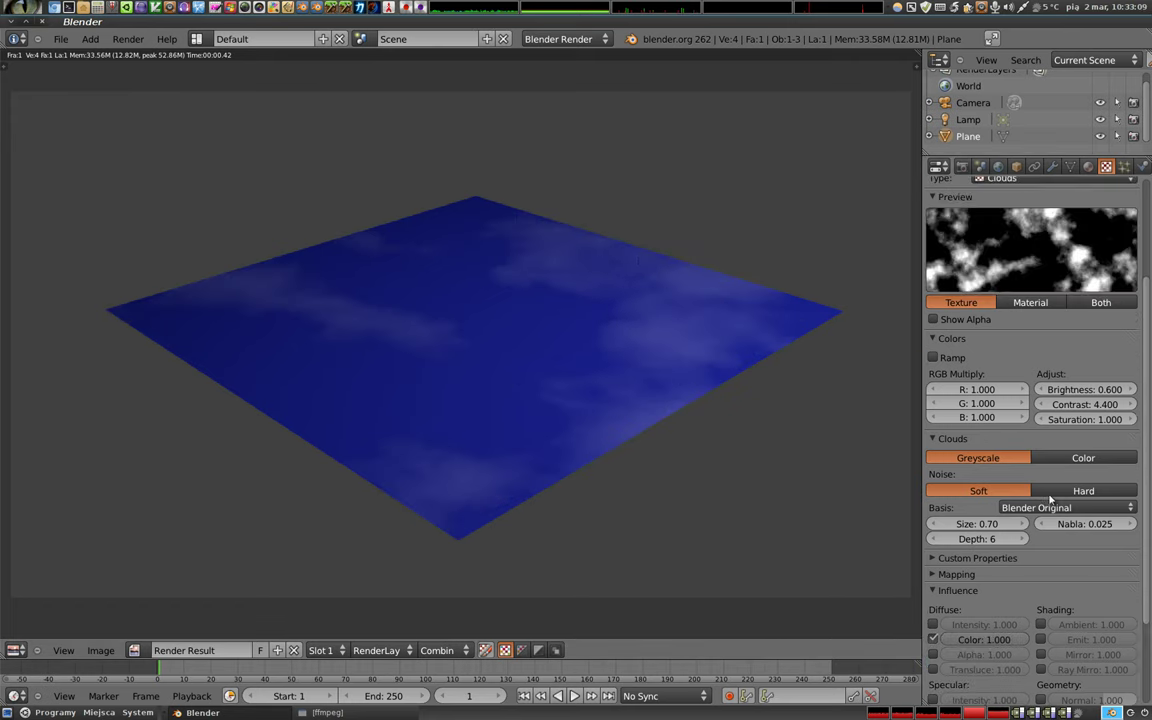
pyautogui.scroll(1, 1037, 470)
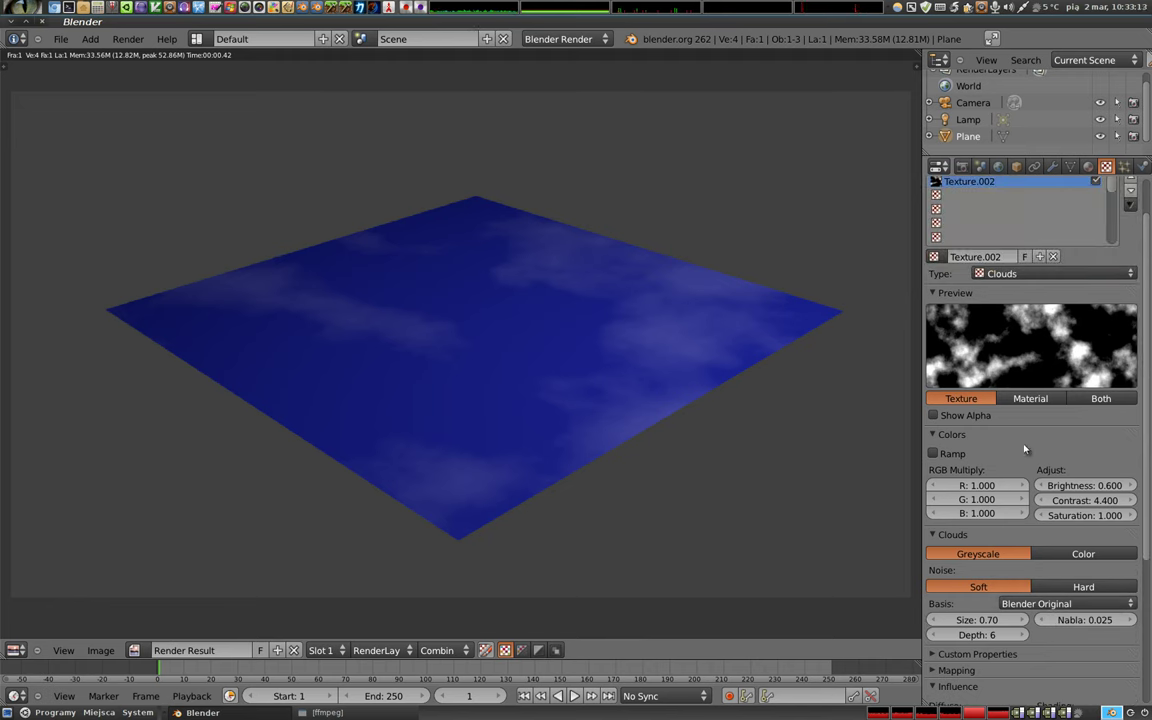
# Step: Set the noise basis to Voronoi F3, lower Contrast to 0.500, and bring up the ffmpeg terminal
pyautogui.click(1057, 604)
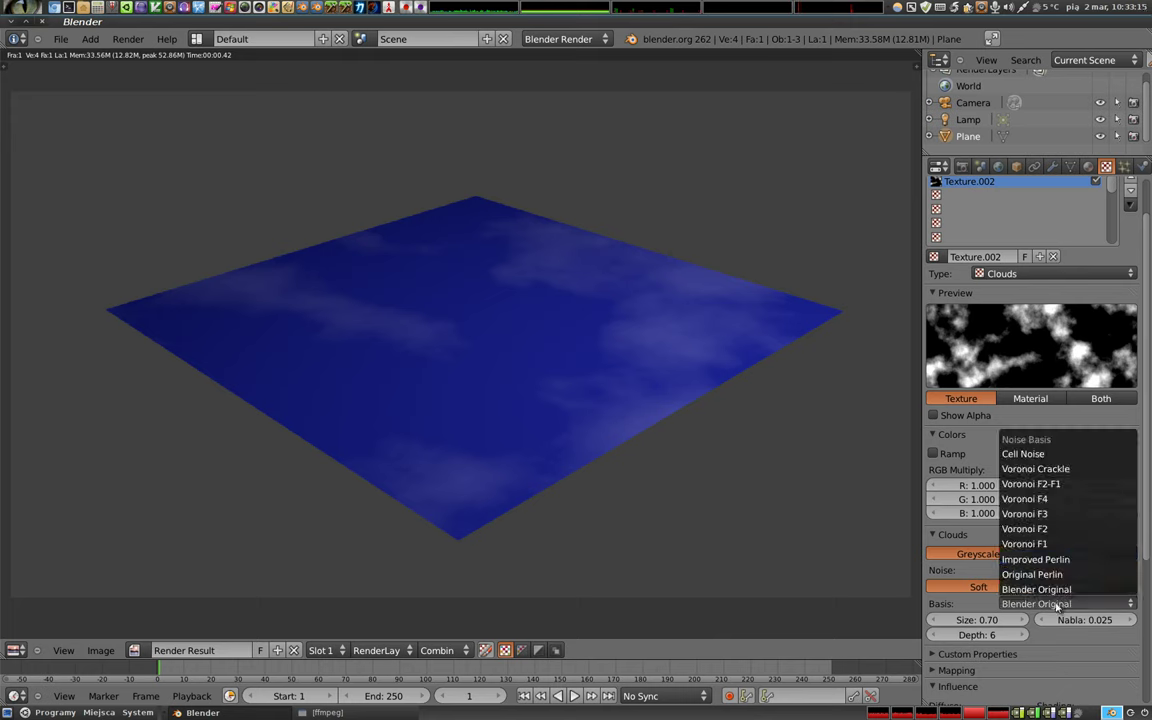
pyautogui.click(1028, 513)
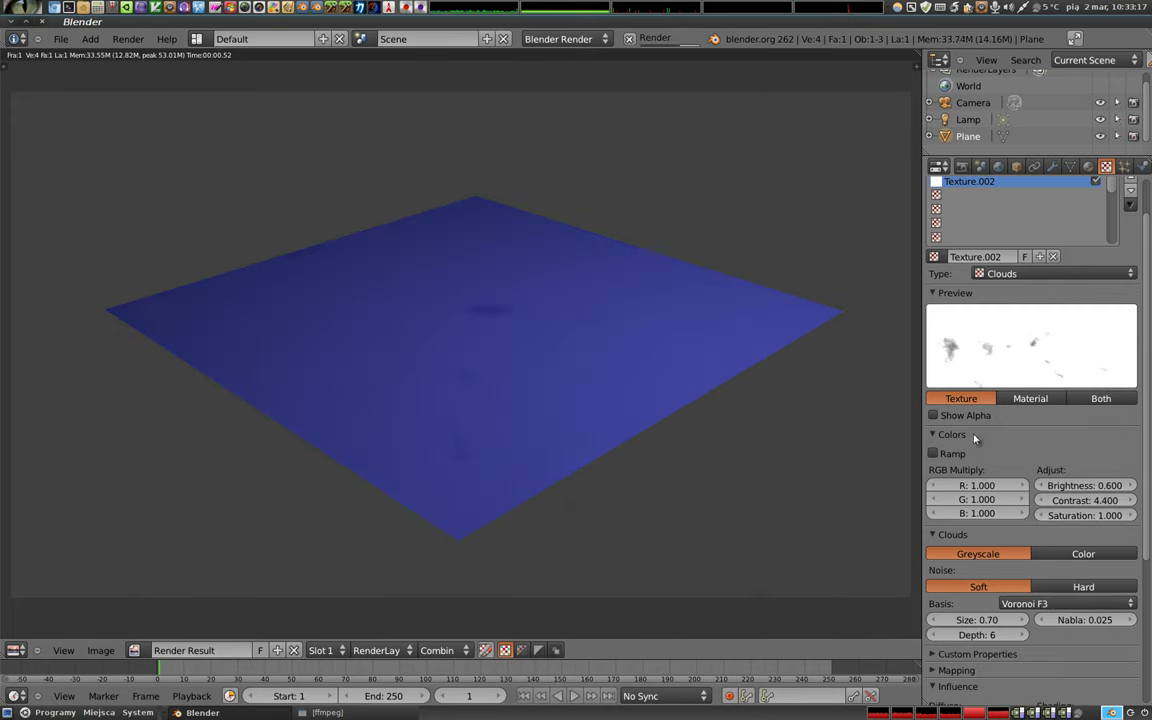
pyautogui.moveTo(1085, 500)
pyautogui.mouseDown()
pyautogui.moveTo(1040, 500)
pyautogui.moveTo(1120, 485)
pyautogui.moveTo(1075, 485)
pyautogui.mouseUp()
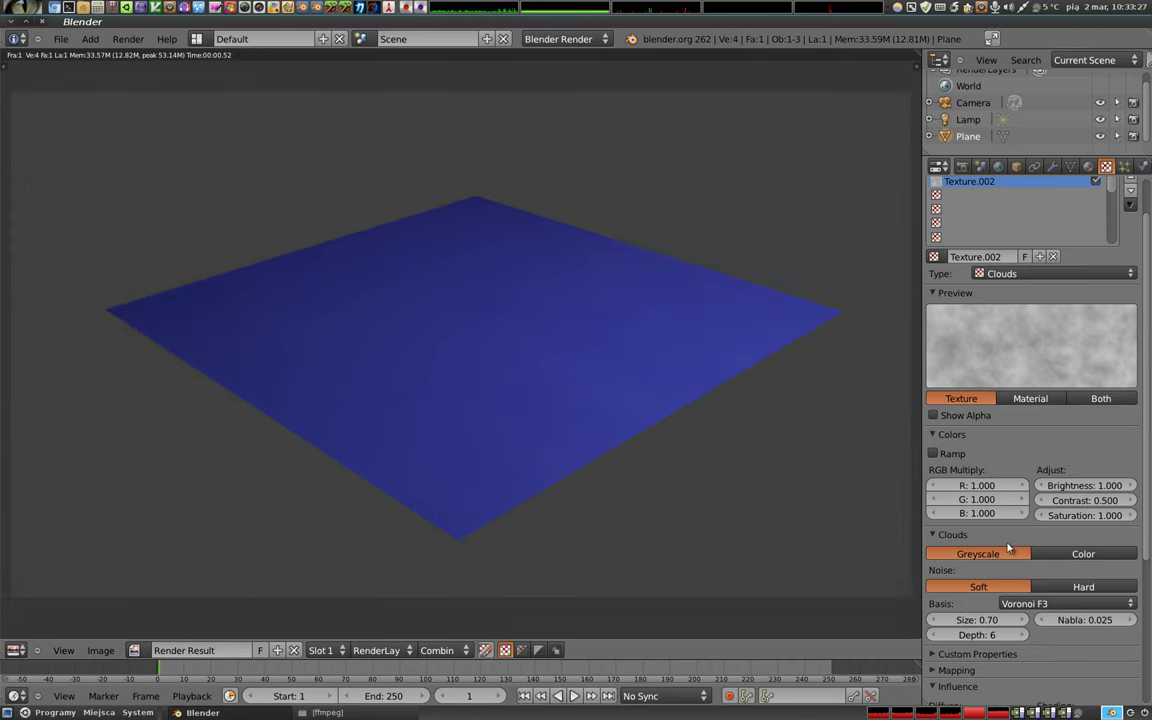
pyautogui.click(330, 713)
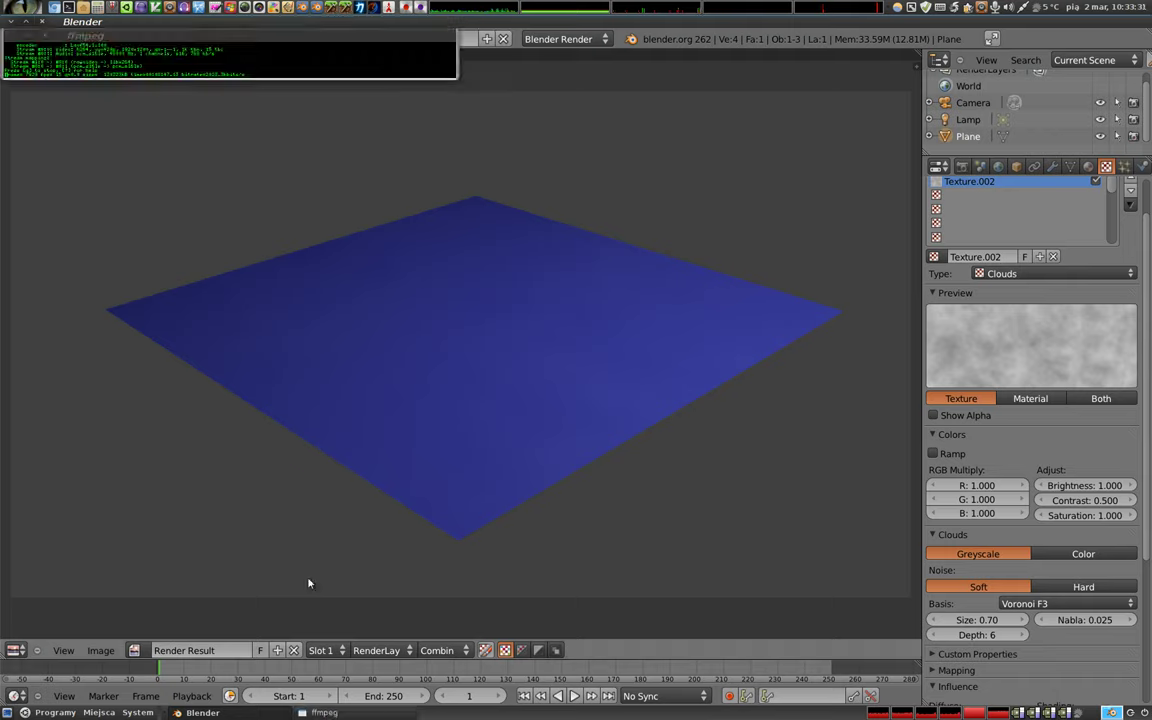